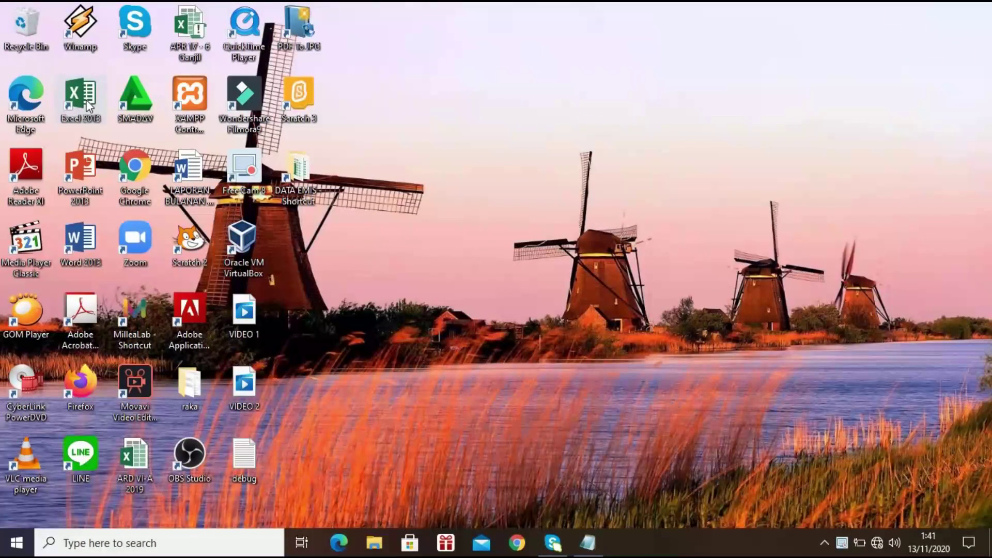
Launch Excel 2013 from the Microsoft Office 2013 program group
click(17, 547)
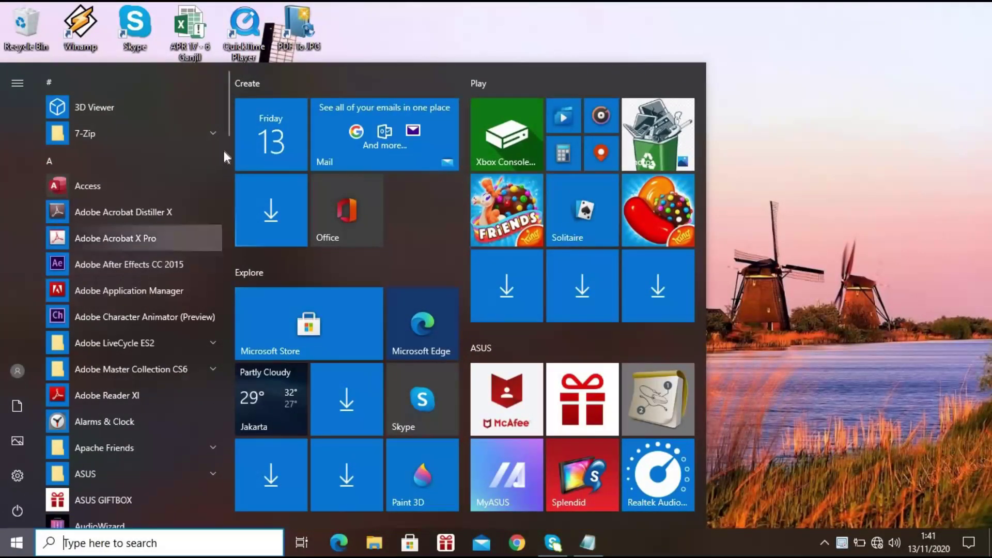
scroll(229, 164, down, 5)
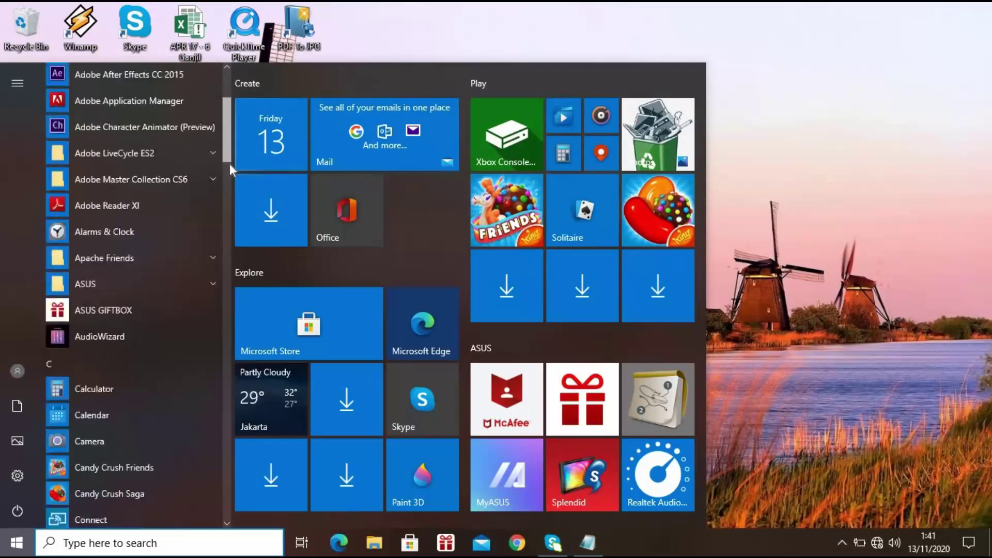
scroll(229, 190, down, 10)
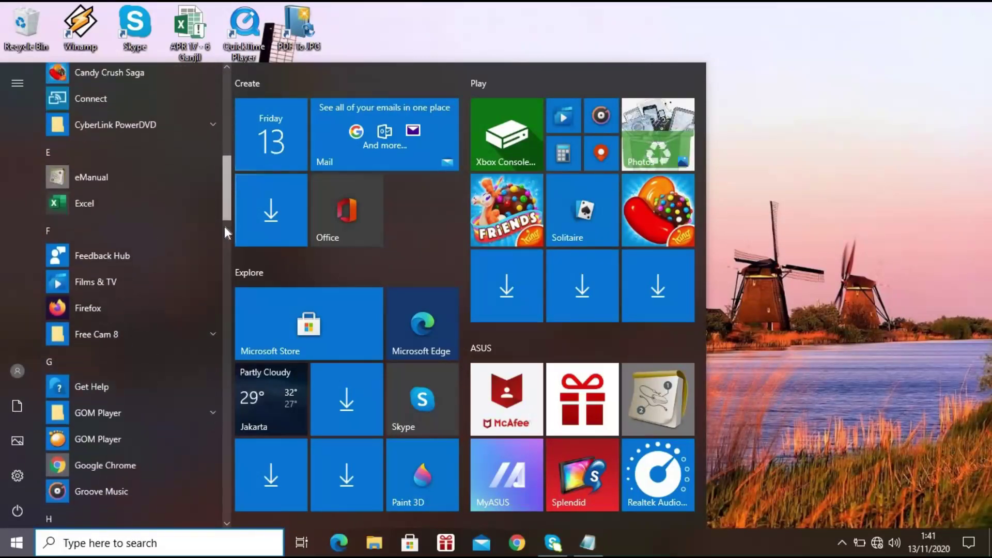
scroll(223, 255, down, 8)
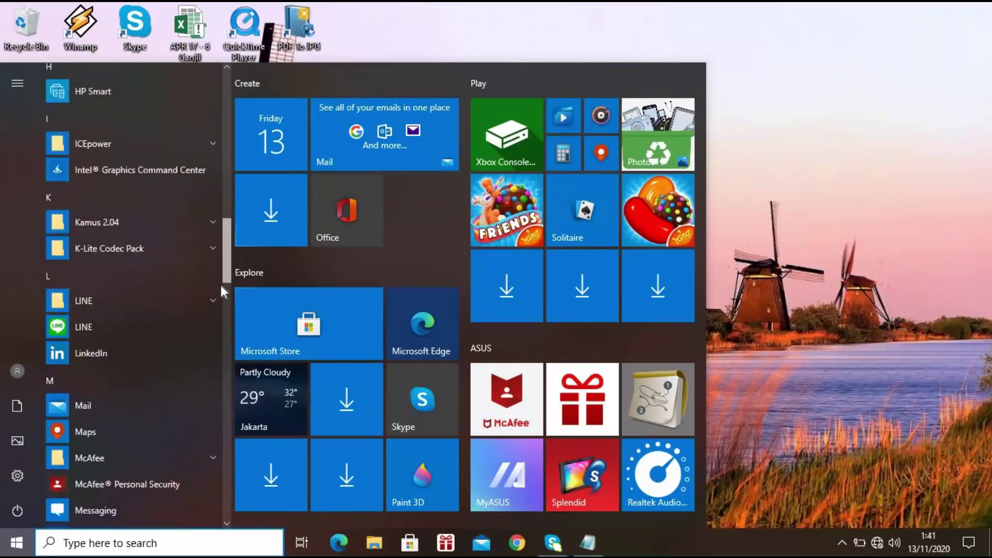
scroll(219, 299, down, 2)
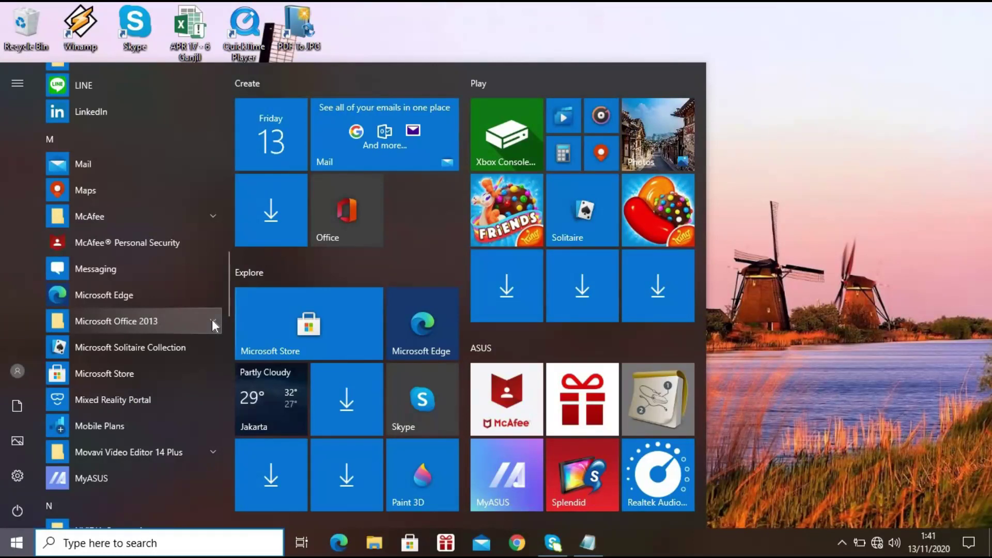
click(214, 319)
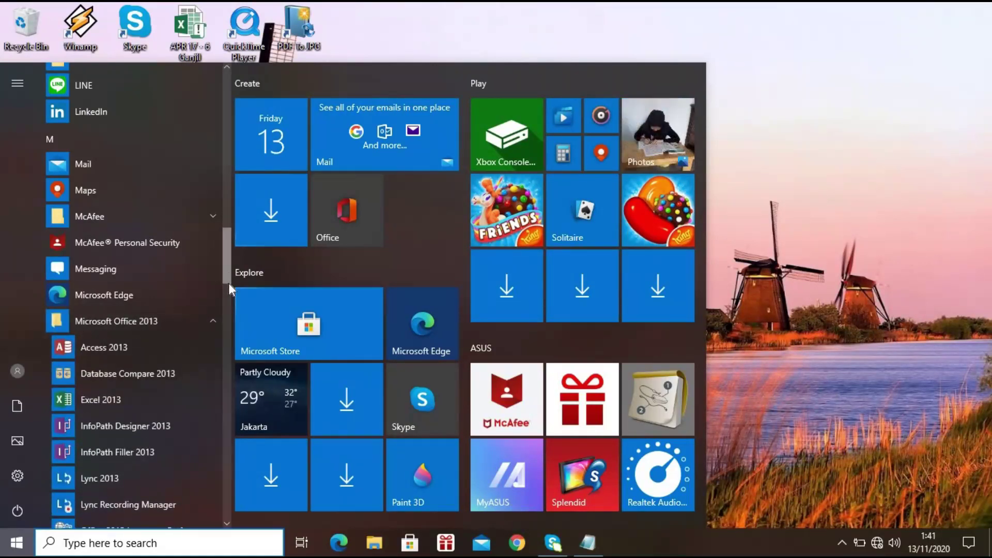
scroll(229, 289, down, 4)
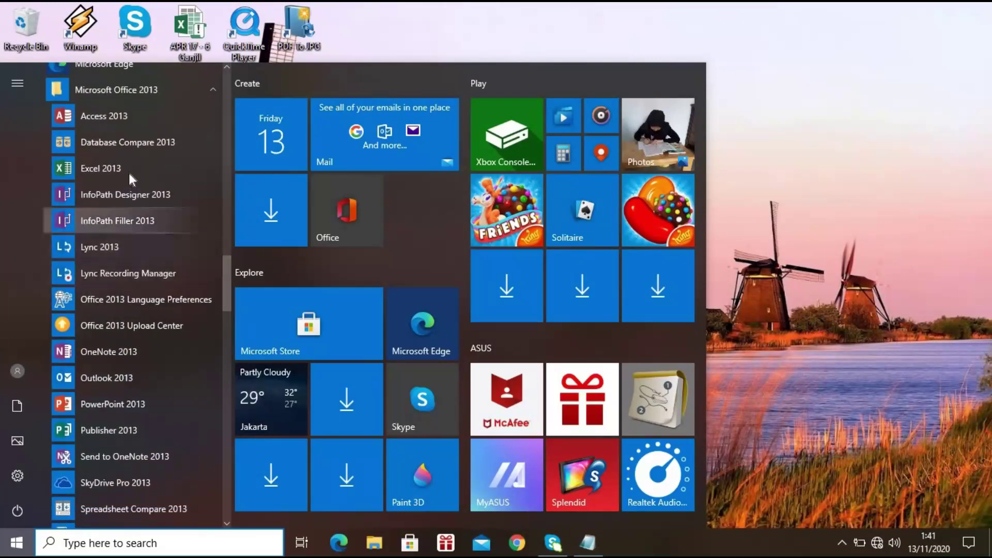
click(92, 168)
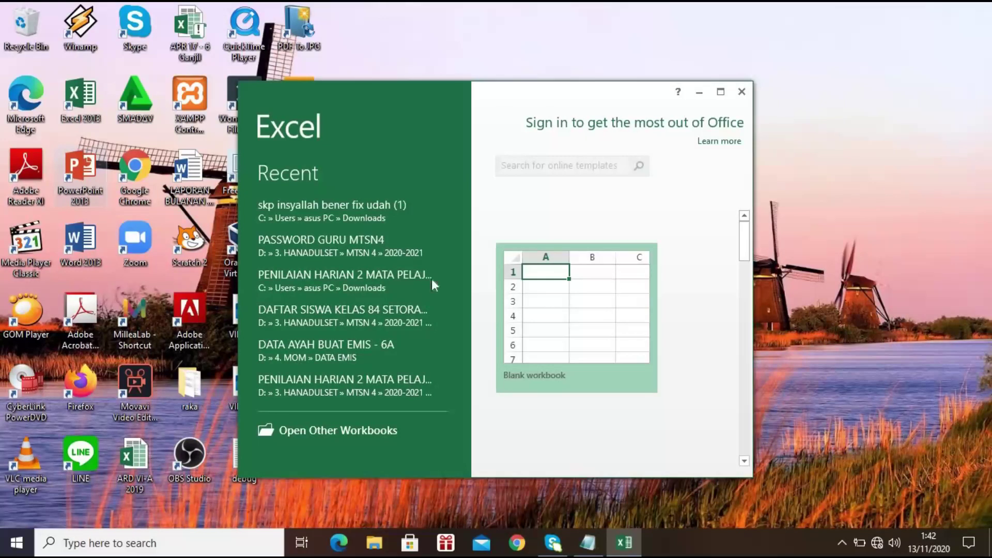
Create a blank workbook and maximize its window
click(664, 132)
click(568, 336)
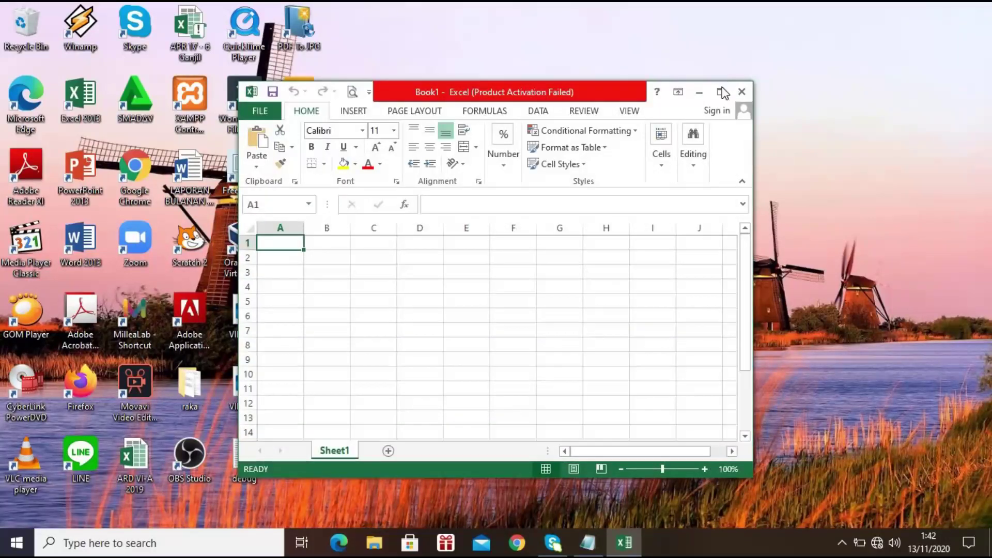
click(721, 93)
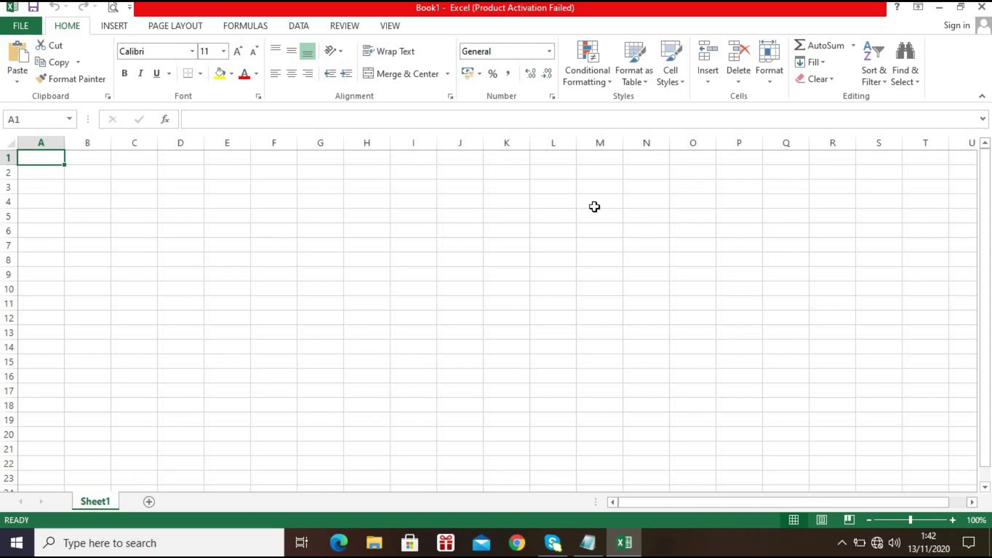
double_click(93, 500)
click(20, 26)
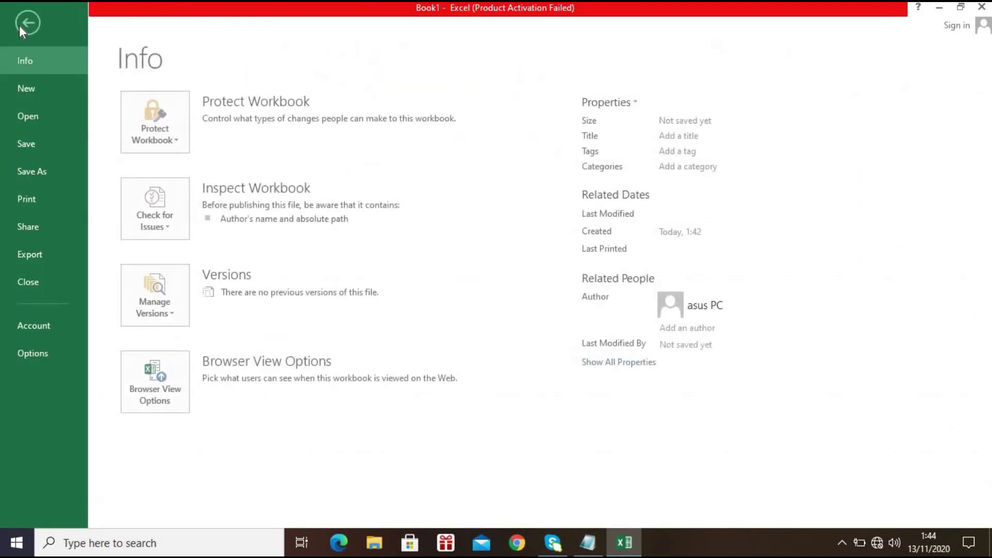
click(40, 94)
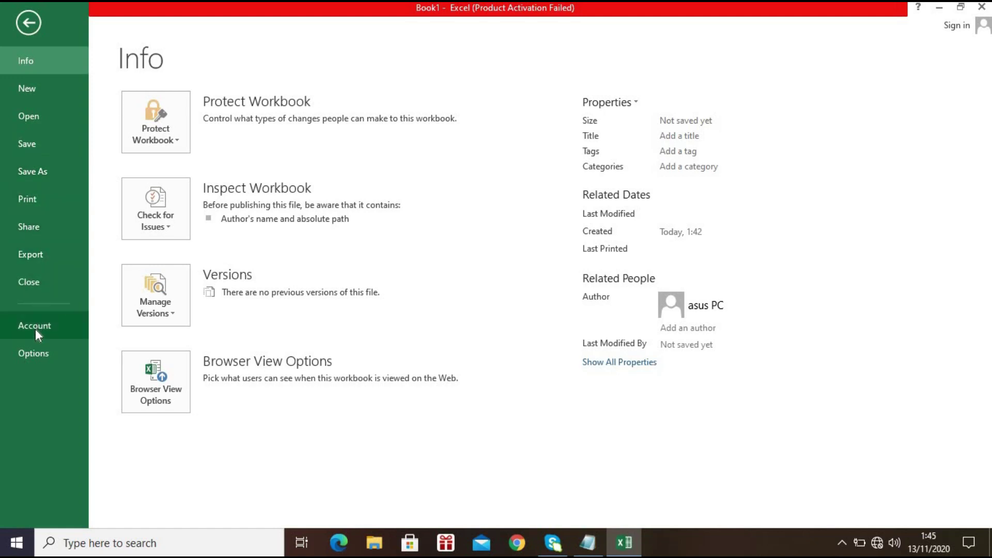
click(30, 30)
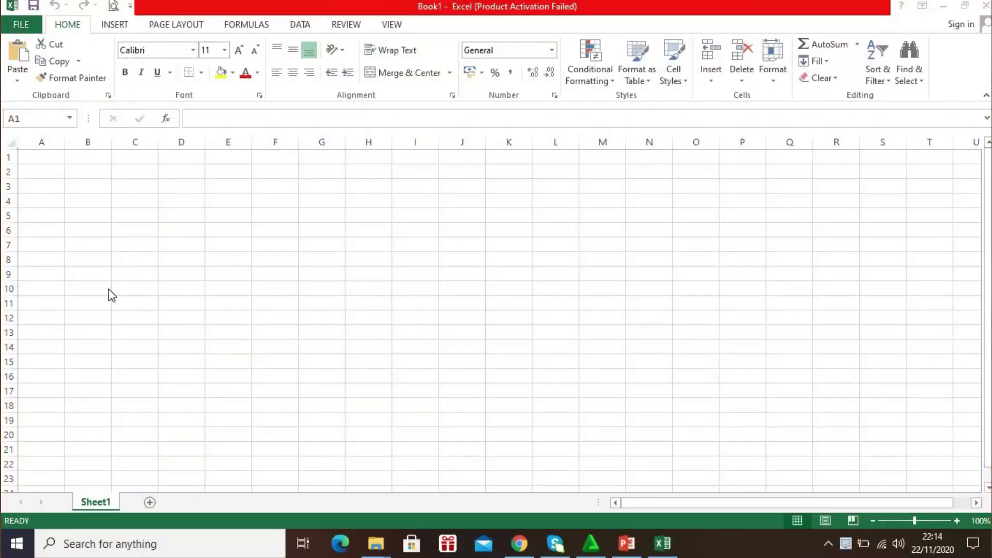
Enter the table title "Tabel Nilai Informatika Kelas 7" in cell B2
click(82, 174)
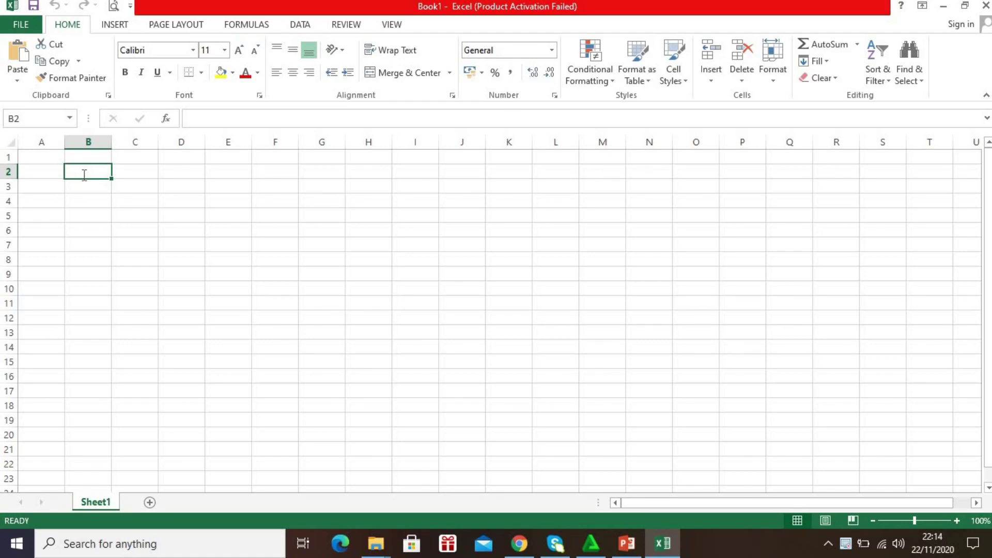
text(tABEL)
key(BackSpace)
key(BackSpace)
key(BackSpace)
key(BackSpace)
key(BackSpace)
text(Tabel Nilai )
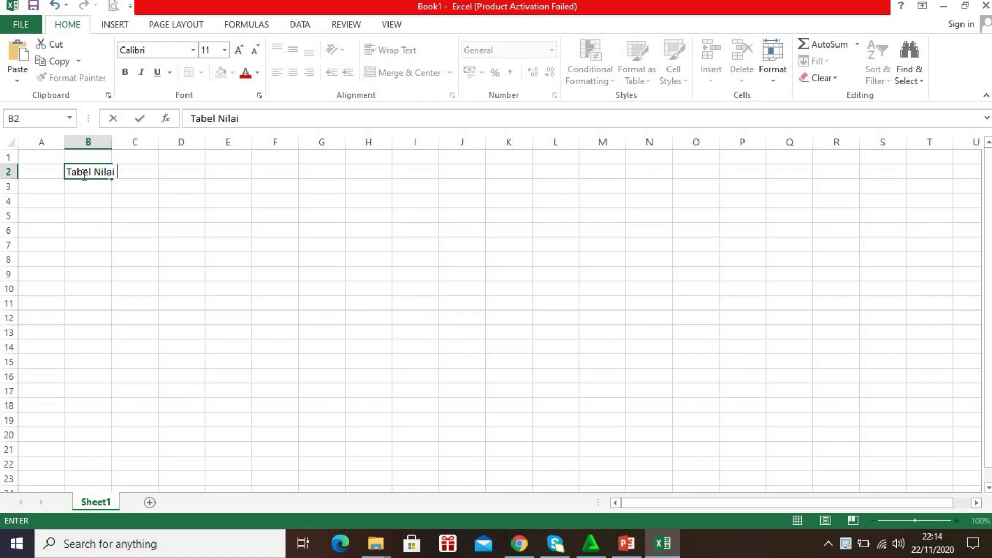
text(Informa)
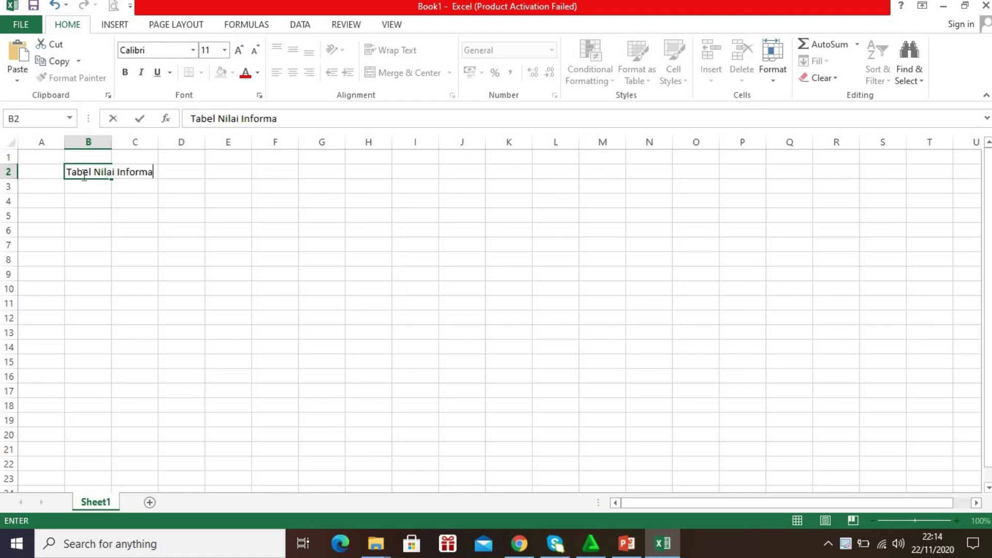
text(tika Kelas 7)
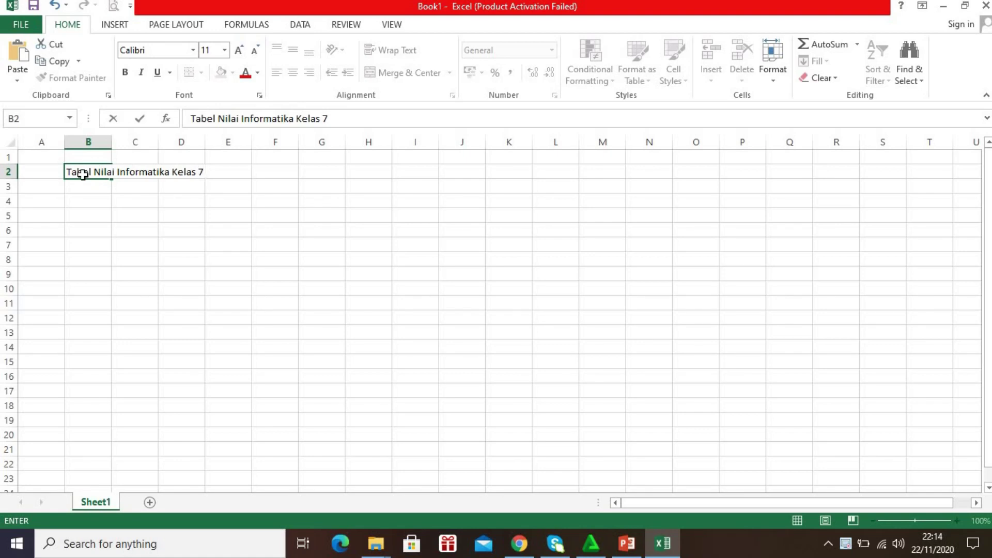
key(Return)
Enter the headers "No. Absen", "Nama Siswa", "Nilai Tugas 1", "Nilai Tugas 2" and "Nilai Tugas 3" in cells B4 to F4
key(Return)
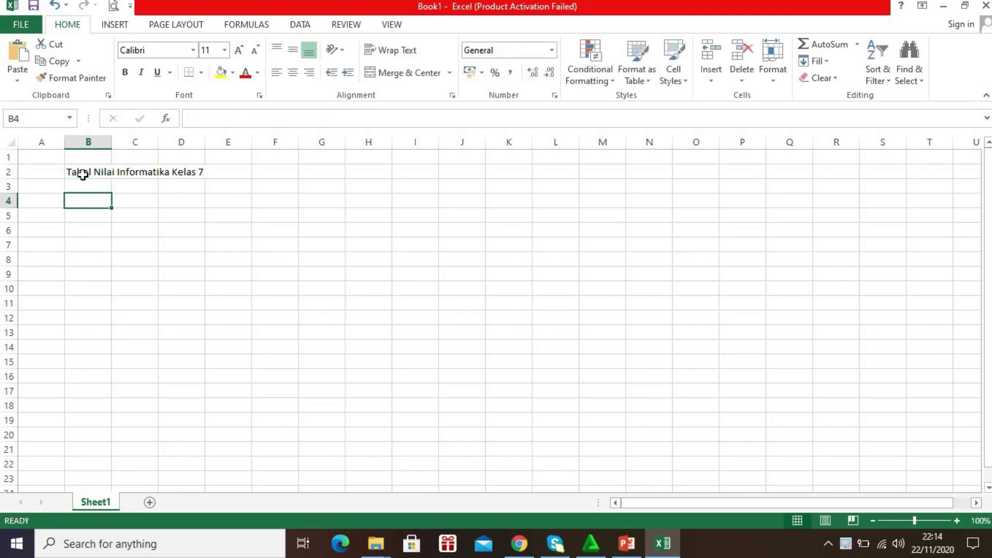
text(No. Absen)
key(Tab)
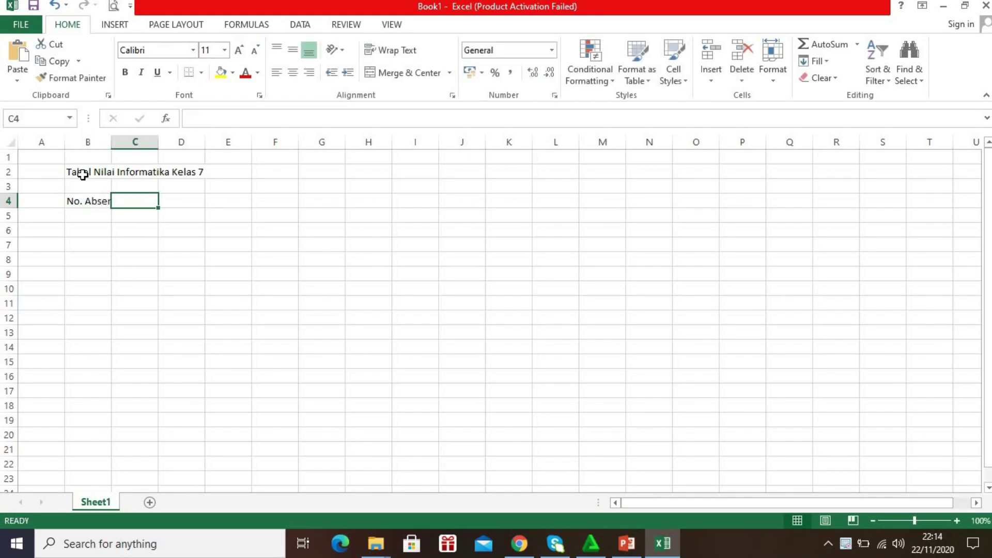
text(Nama Siswa)
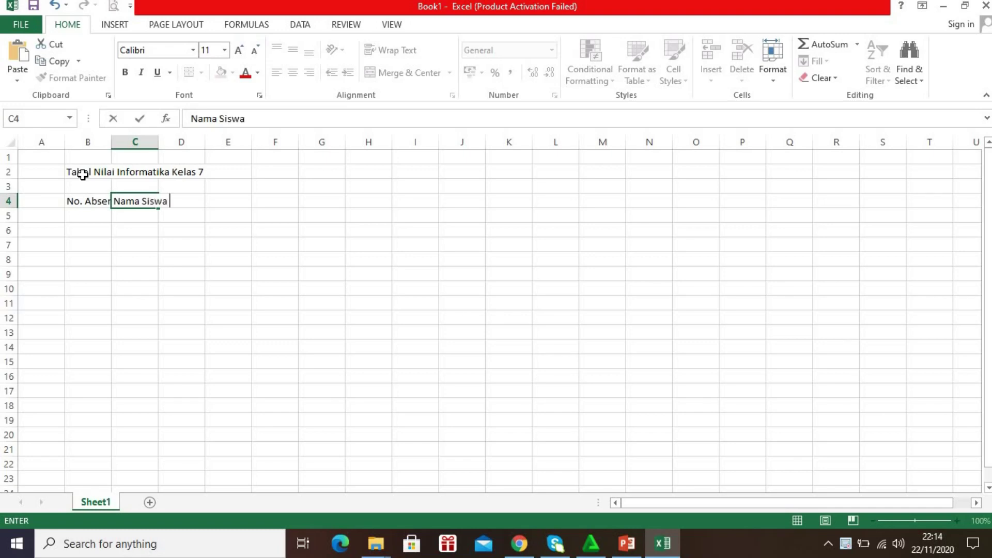
key(Tab)
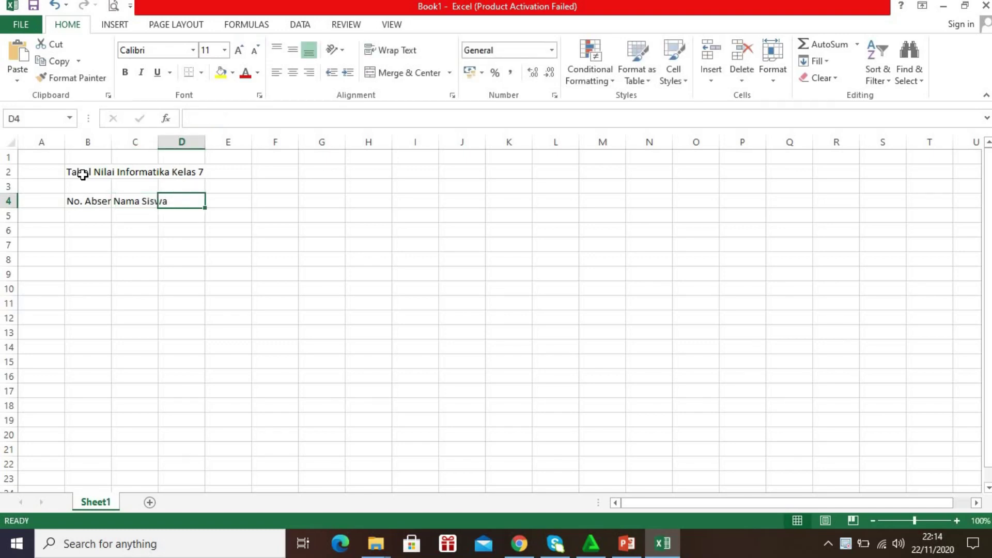
text(Nilai )
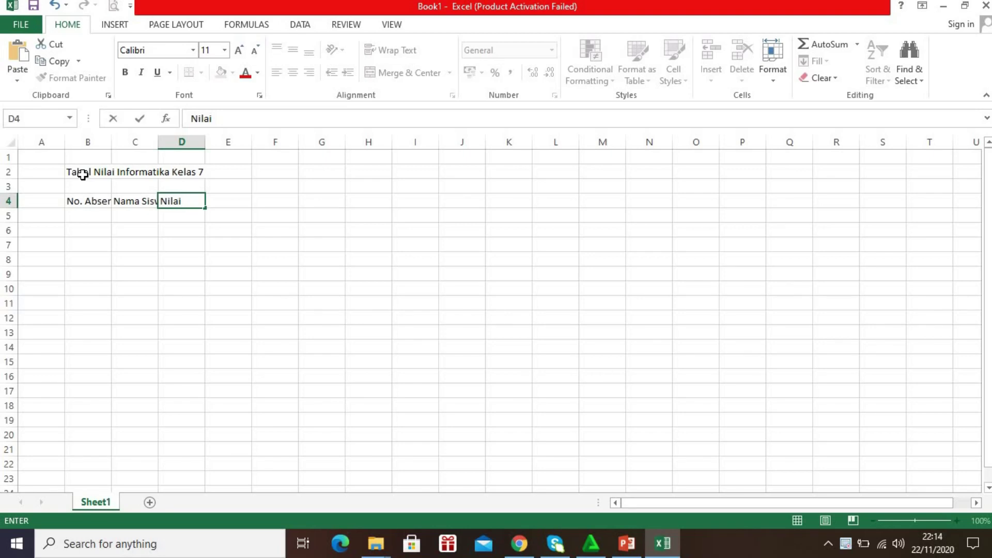
text(Tugas 1)
text(Nilai Tugas)
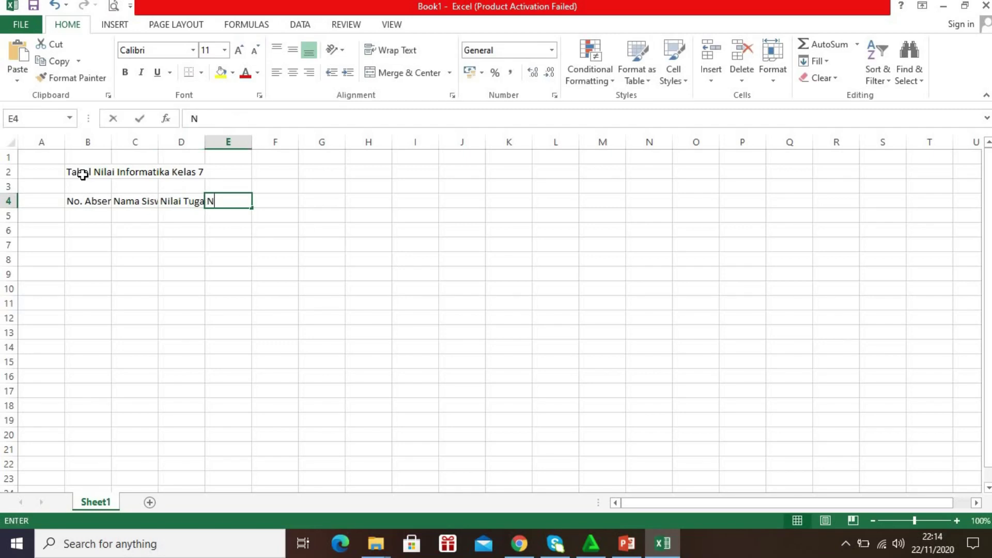
text( 2)
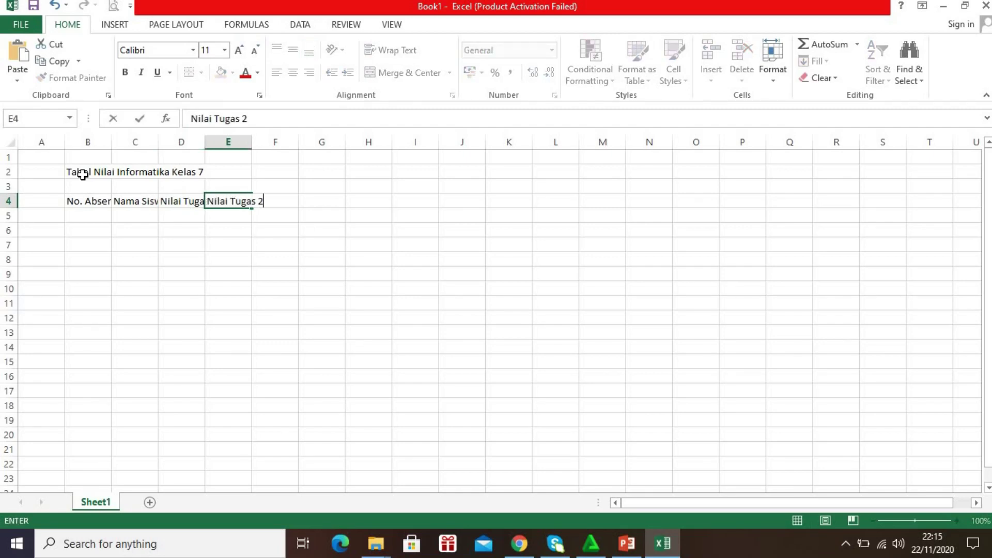
key(Tab)
text(Nilai Tugas 3)
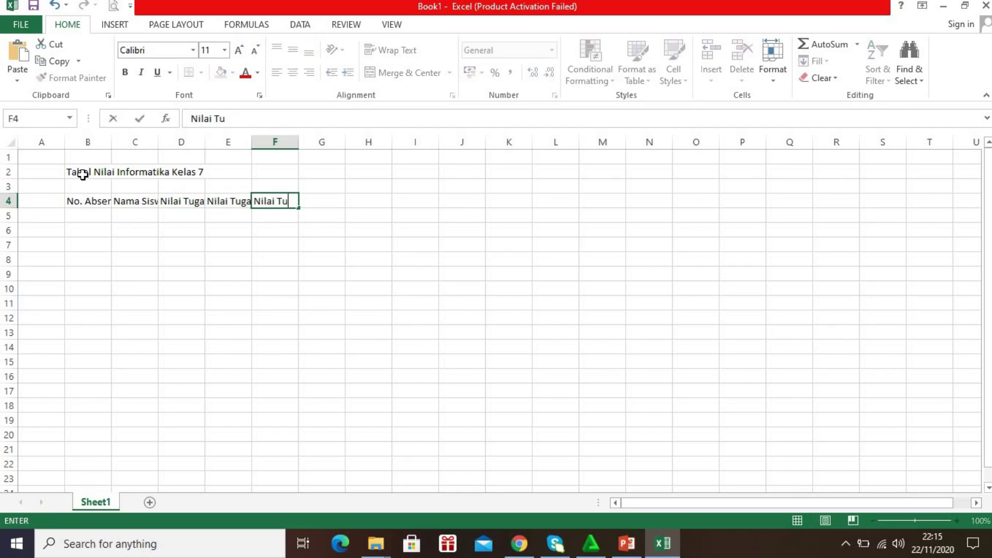
key(Return)
Enter the attendance numbers 1 to 5 in cells B5 to B9
key(Left)
key(Left)
key(Left)
key(Left)
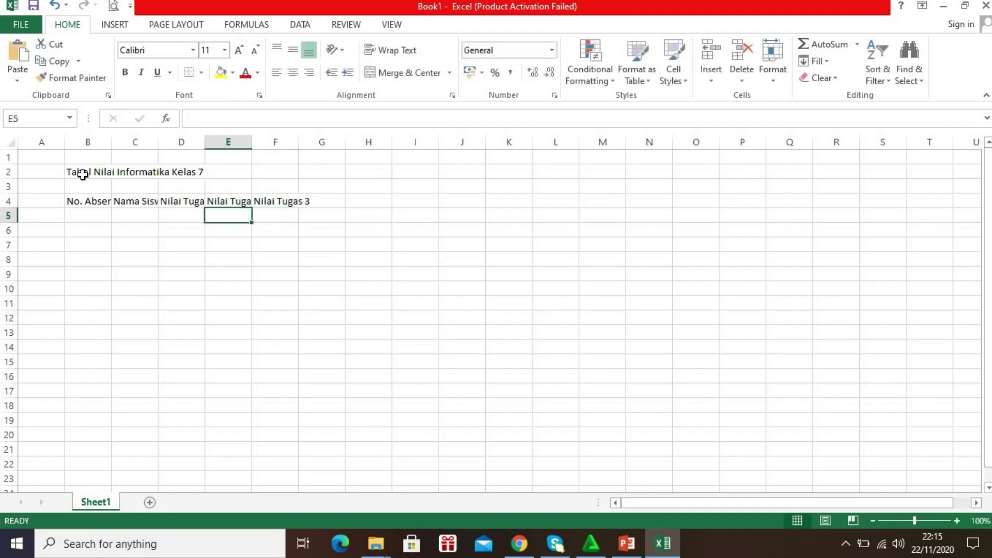
text(1)
key(Return)
text(2)
key(Return)
text(3)
key(Return)
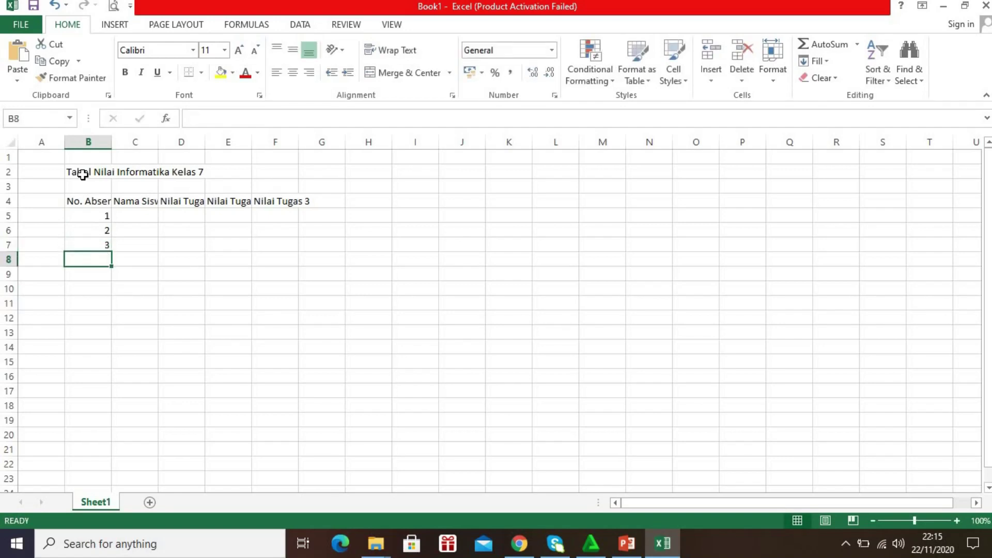
text(4)
key(Return)
text(5)
key(Up)
Extend the number series in B5:B9 down to cell B14 with AutoFill, up to 10
key(Up)
key(Up)
key(Up)
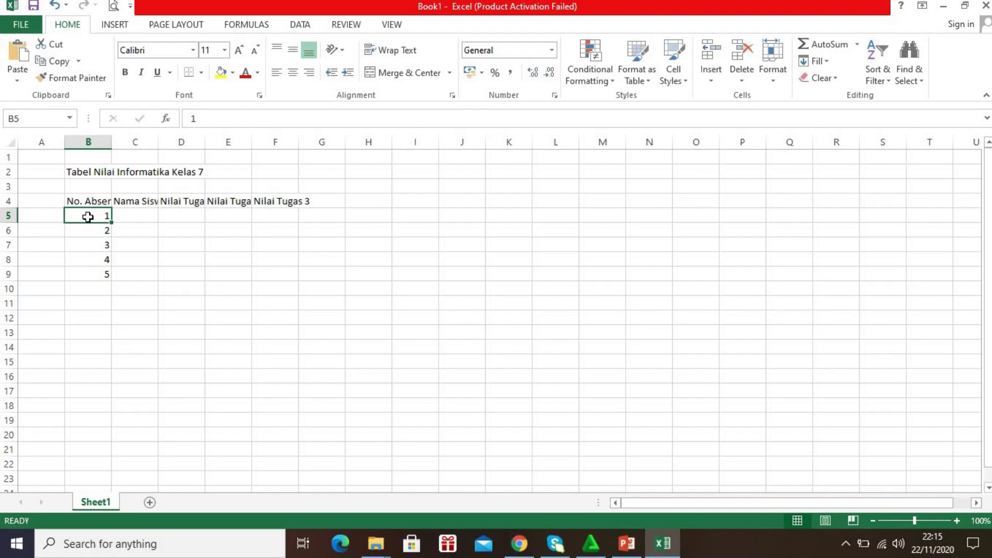
key(shift+Down)
key(shift+Down)
key(shift+Down)
key(shift+Down)
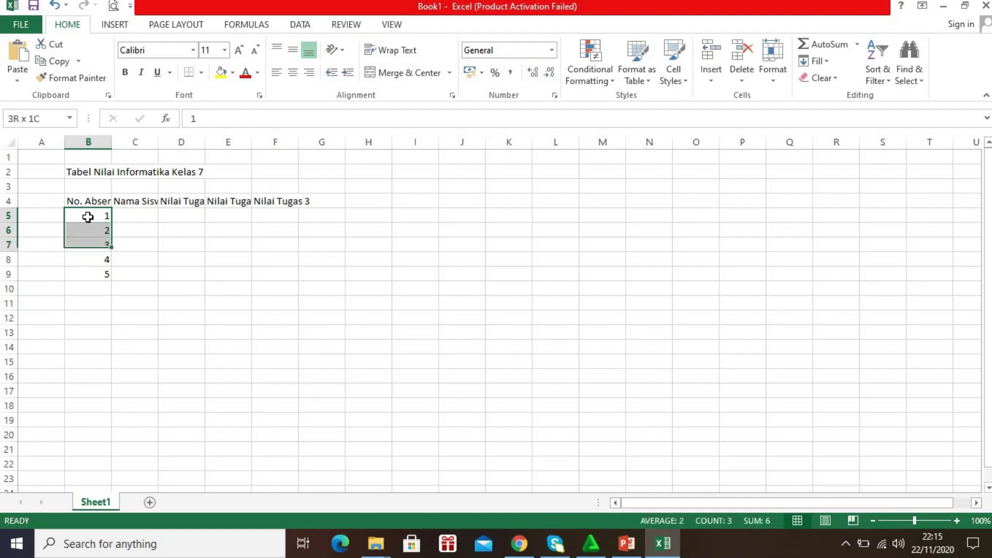
key(Up)
click(87, 217)
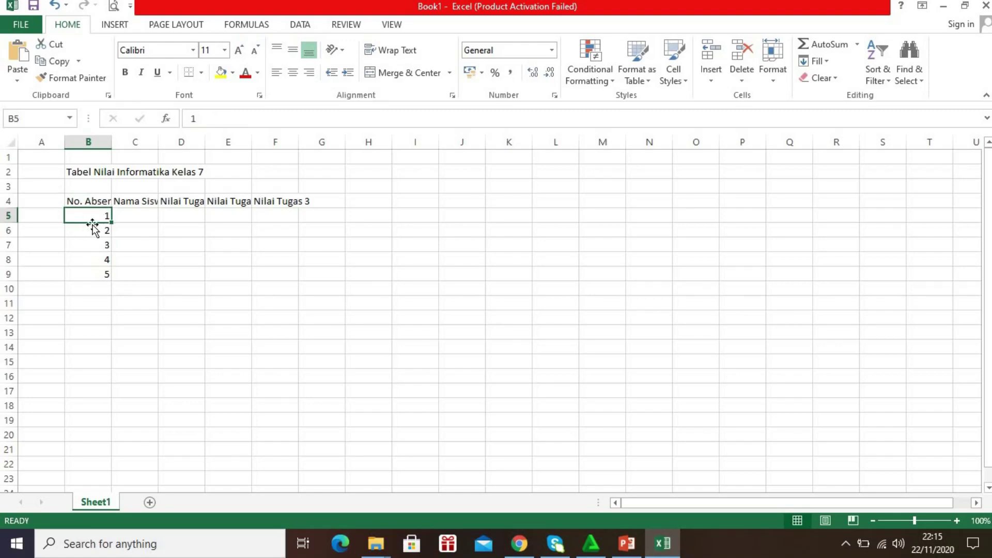
mouse_move(88, 265)
mouse_down()
mouse_move(88, 277)
mouse_move(89, 213)
mouse_move(96, 271)
mouse_up()
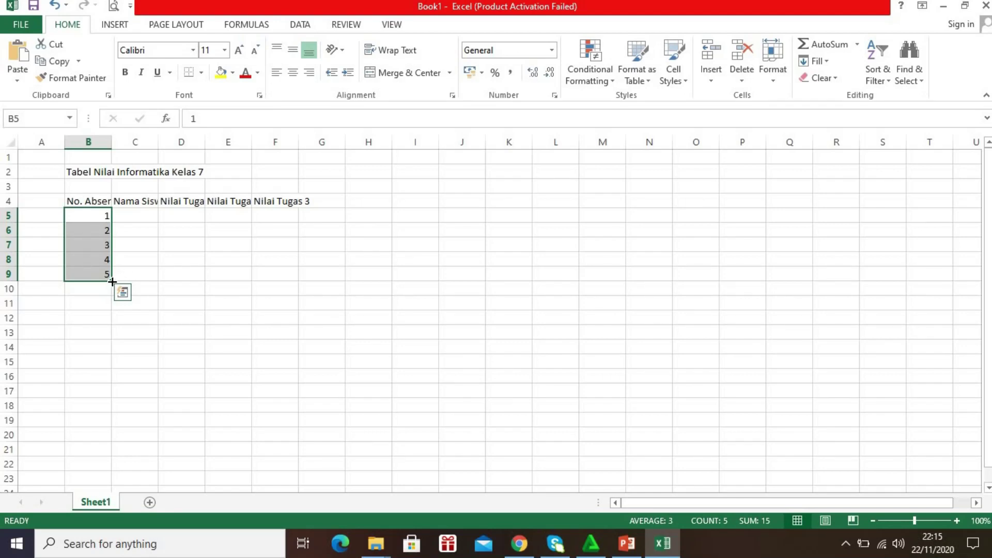
drag(112, 282, 112, 283)
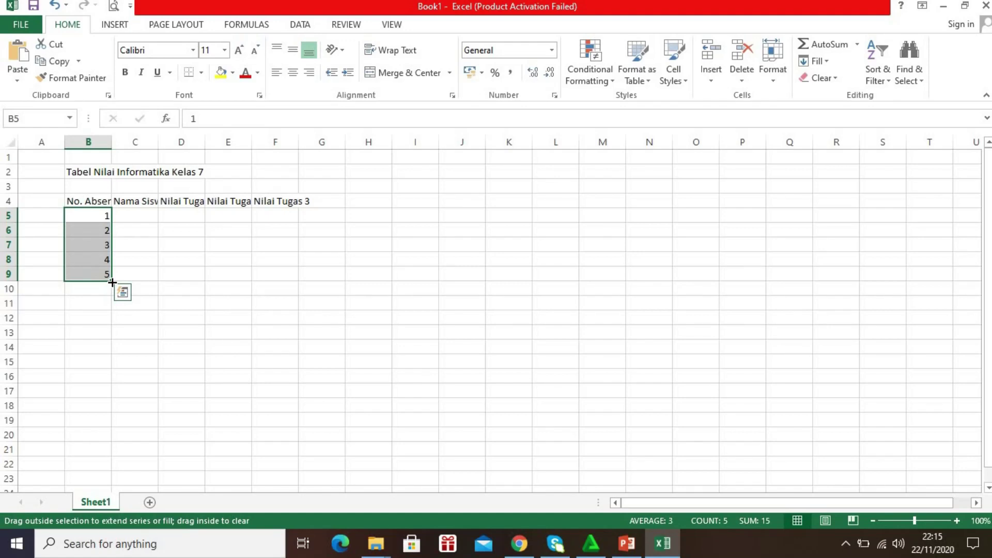
drag(113, 290, 112, 361)
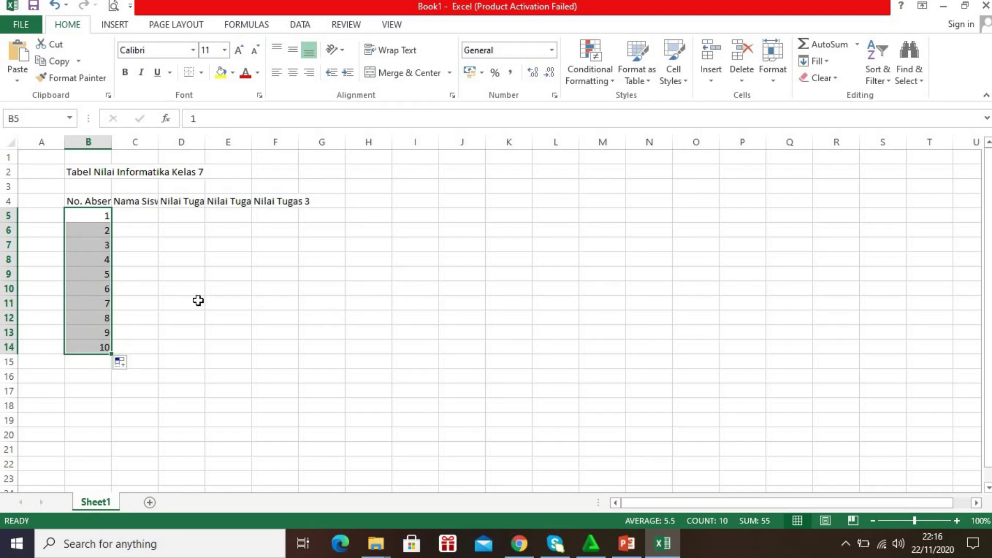
Enter the first names of the first five students in cells C5 to C9
click(150, 218)
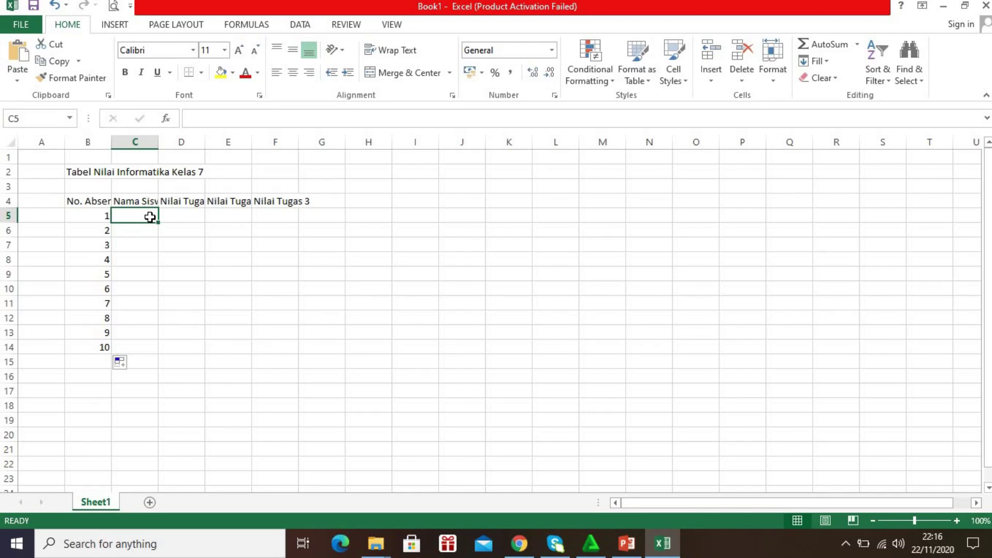
text(Adrian)
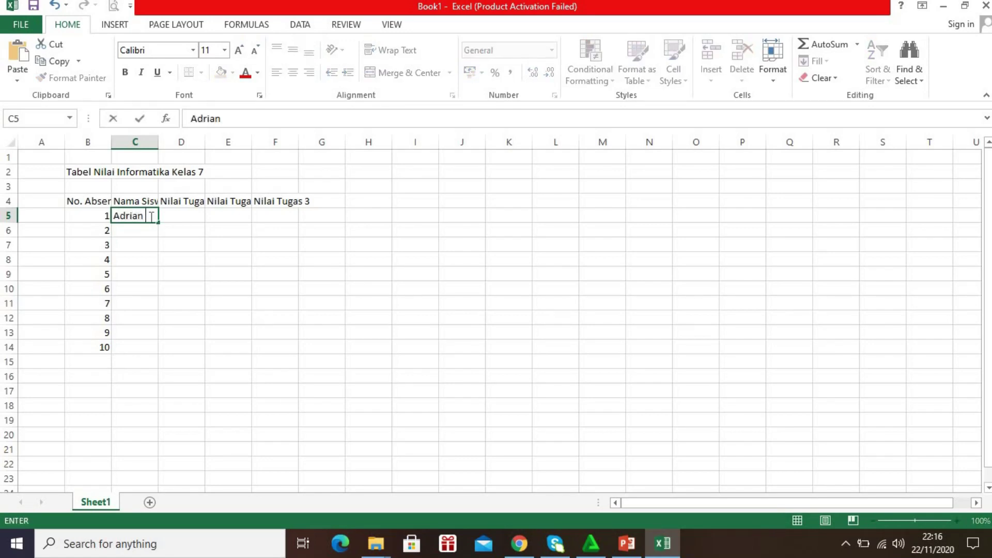
key(Return)
text(Anana)
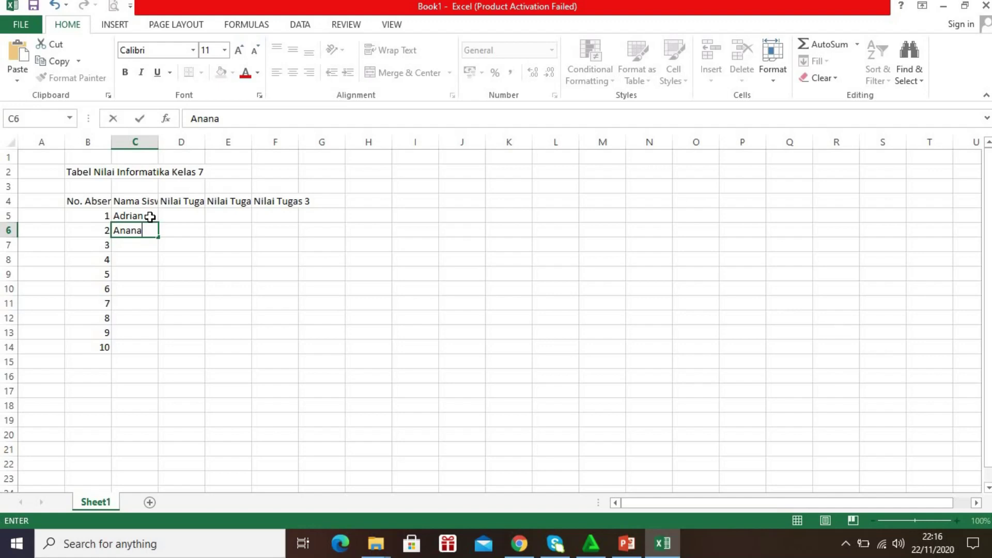
key(BackSpace)
text(da)
key(Return)
text(Bela)
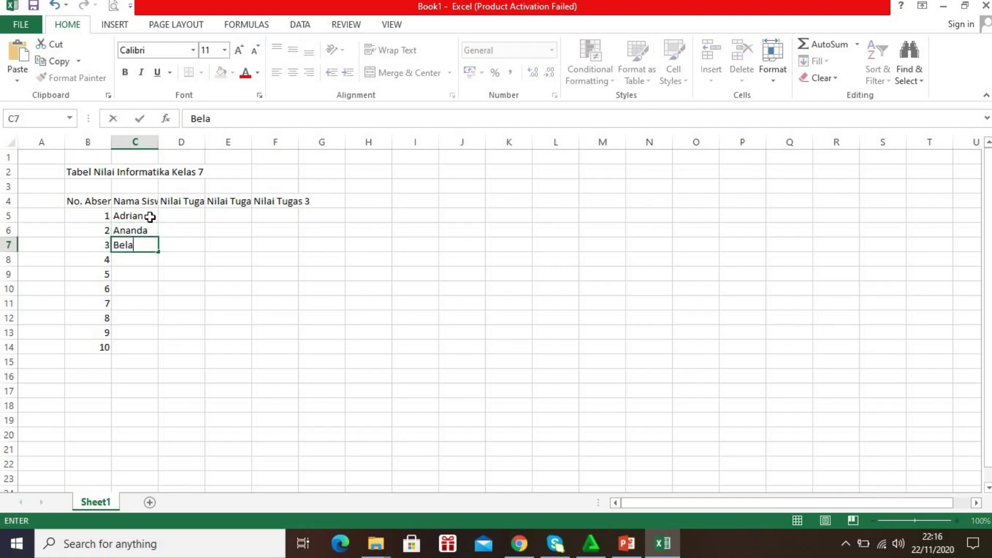
key(Return)
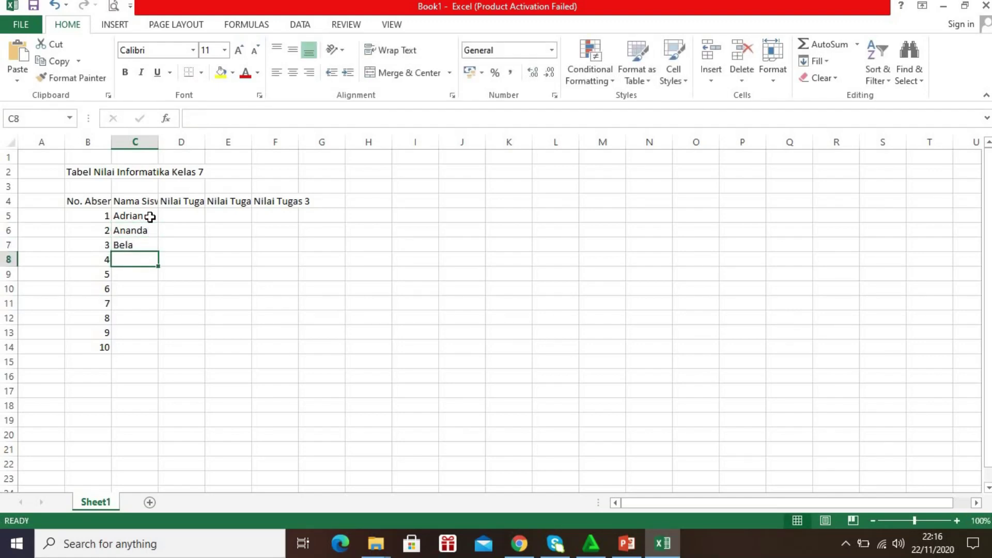
text(Chika)
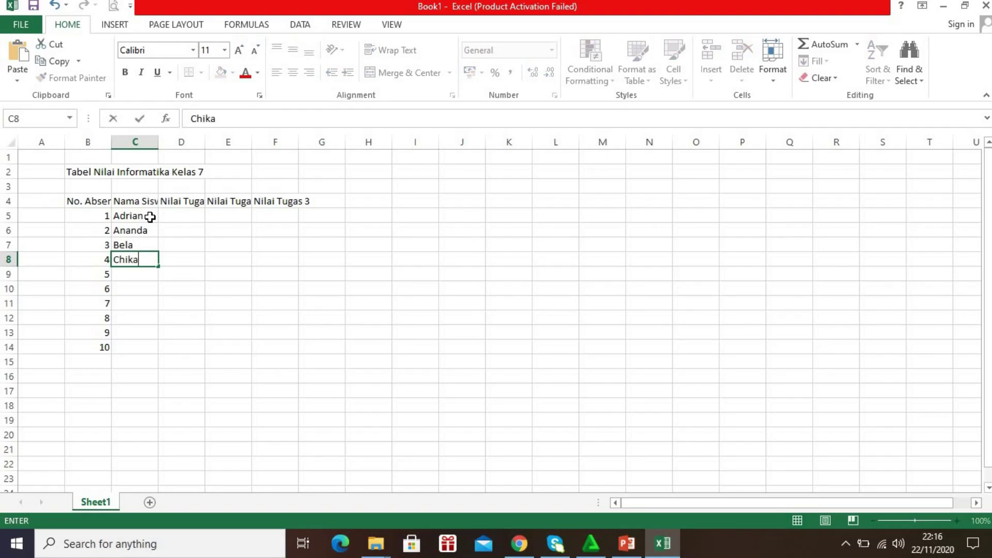
key(Return)
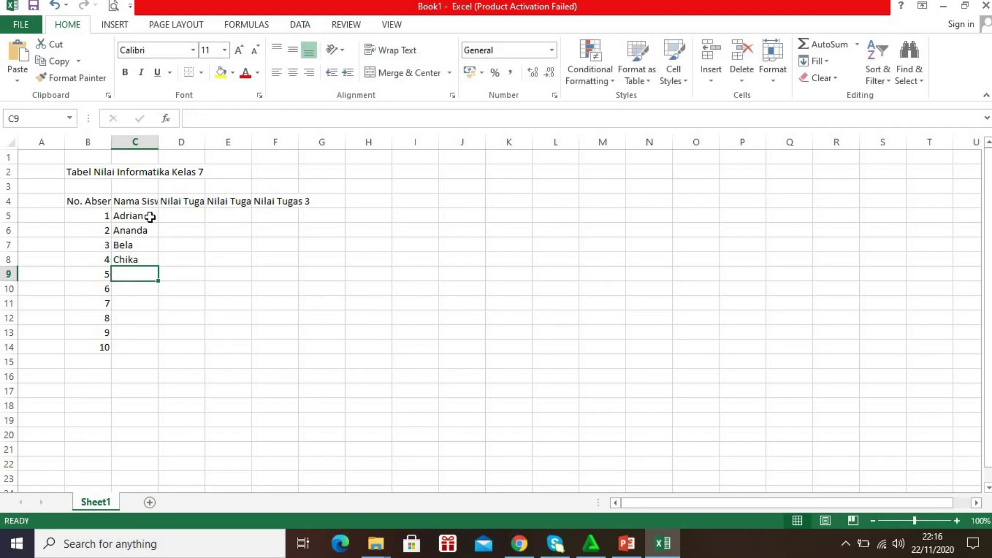
text(Darmawan)
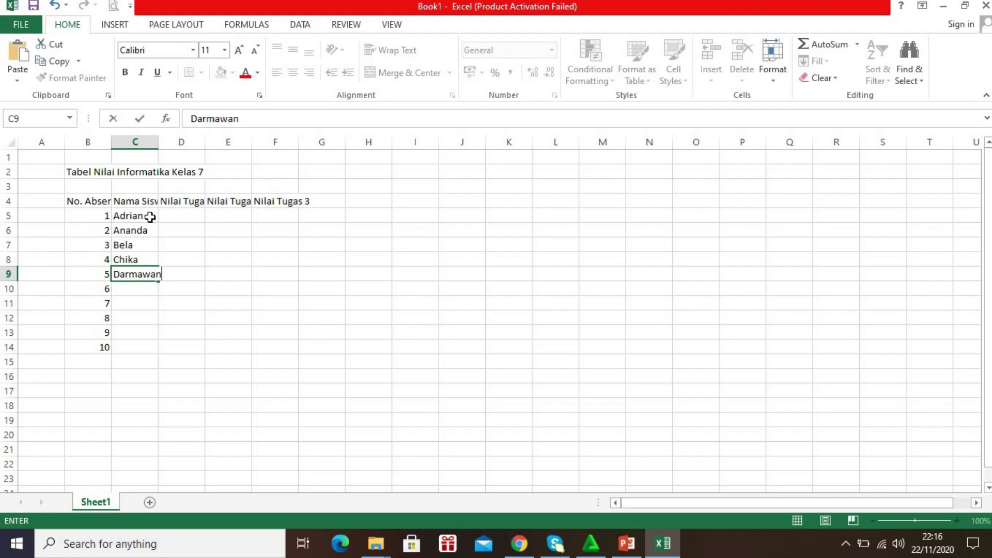
key(Return)
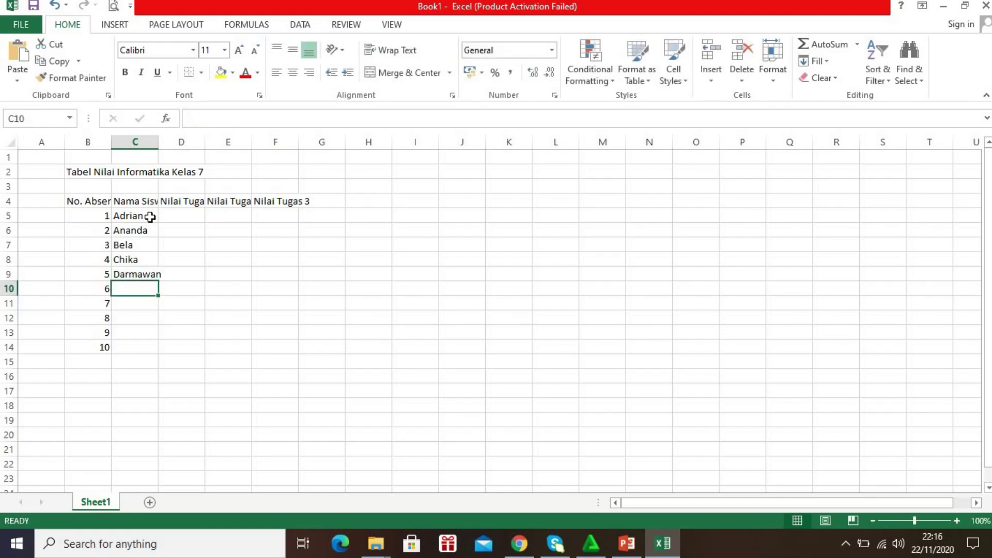
Enter the first names of the remaining five students in cells C10 to C14
text(Elia)
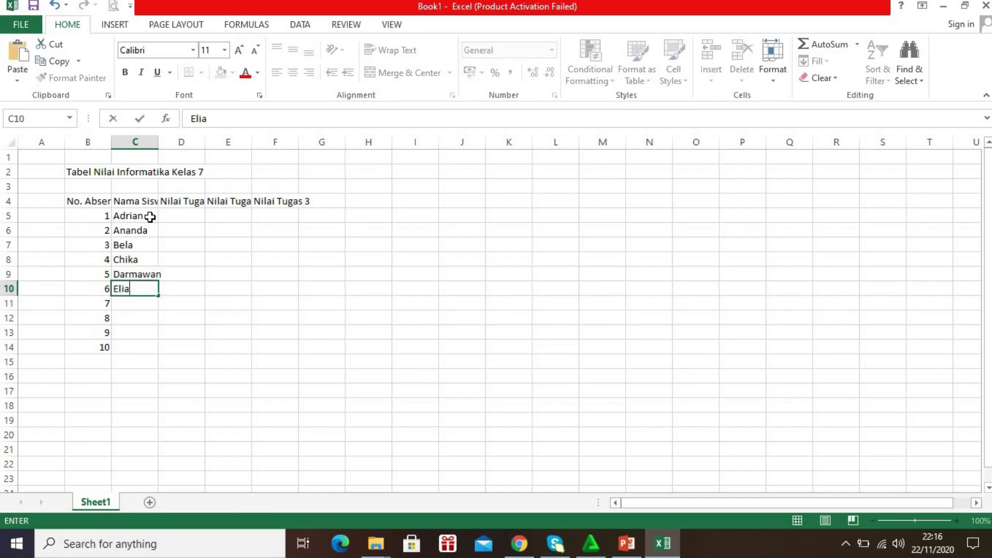
key(Return)
text(Farhan)
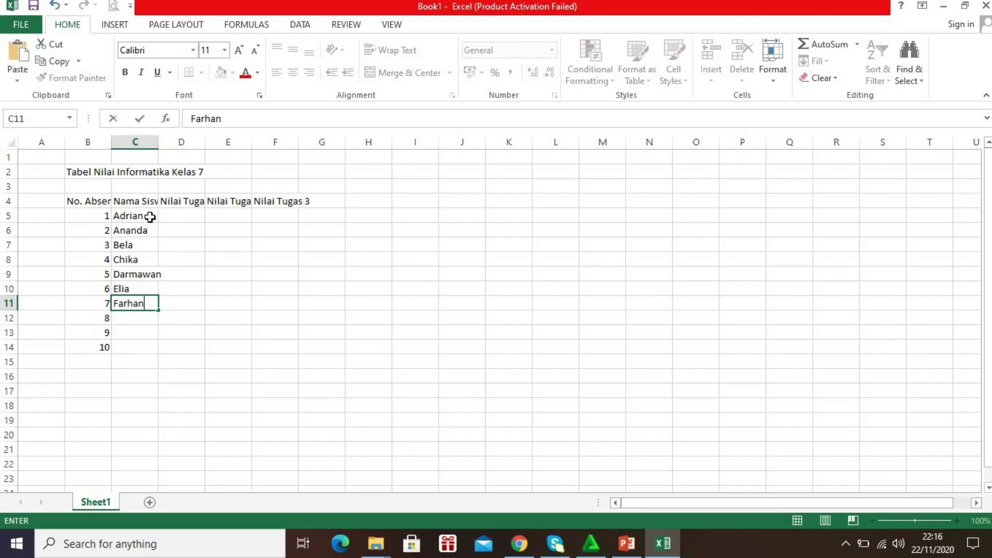
key(Return)
text(Mita)
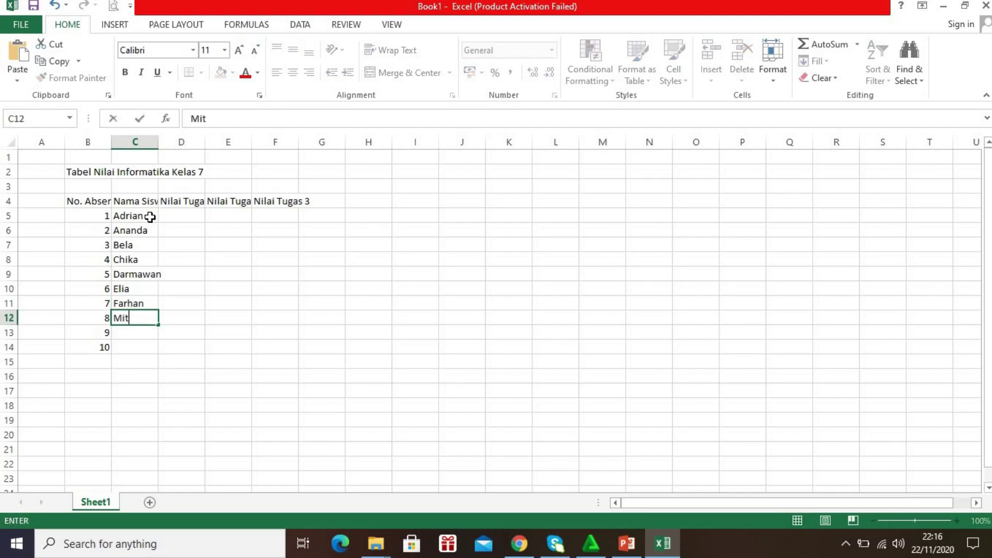
key(Return)
text(Keisya)
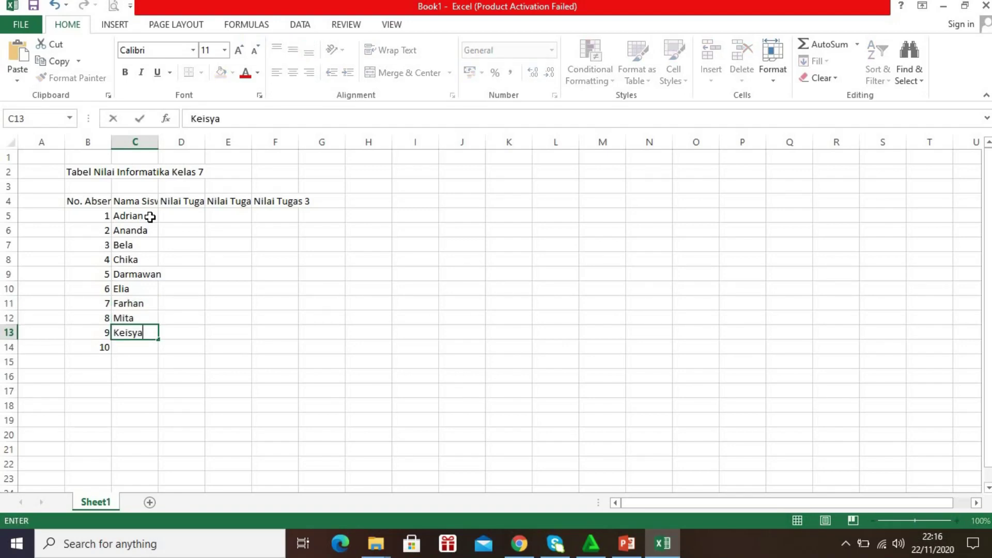
key(Return)
text(Kiki)
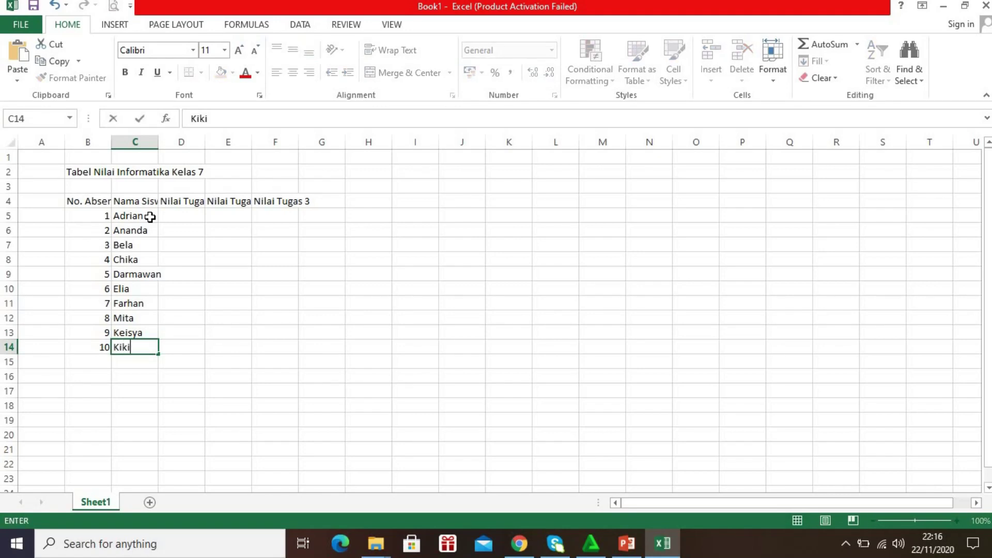
key(Right)
Enter the first student's three assignment scores, 80, 84 and 85, in cells D5 to F5
key(Up)
key(Up)
key(Up)
key(Up)
key(Up)
key(Up)
key(Up)
key(Up)
key(Up)
key(Up)
key(Down)
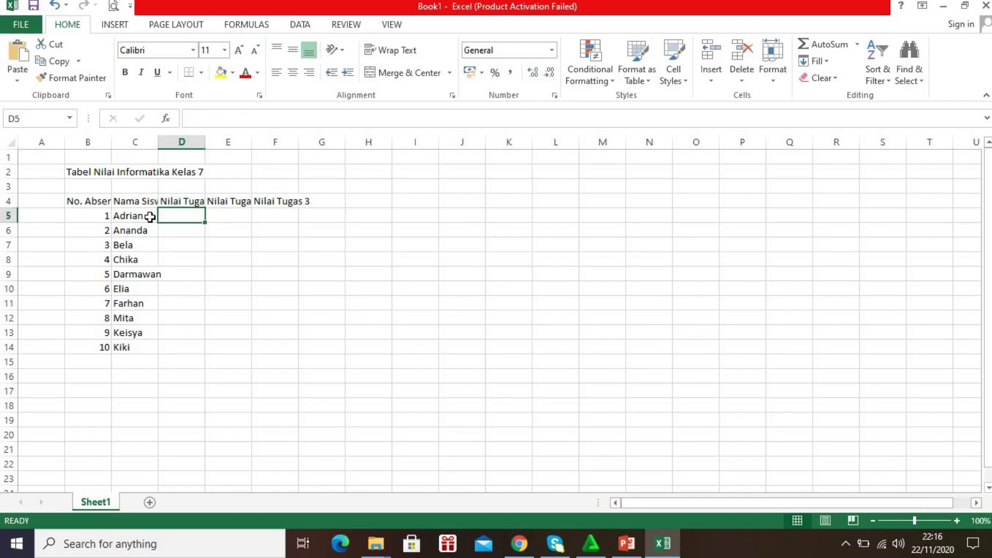
text(80)
key(Right)
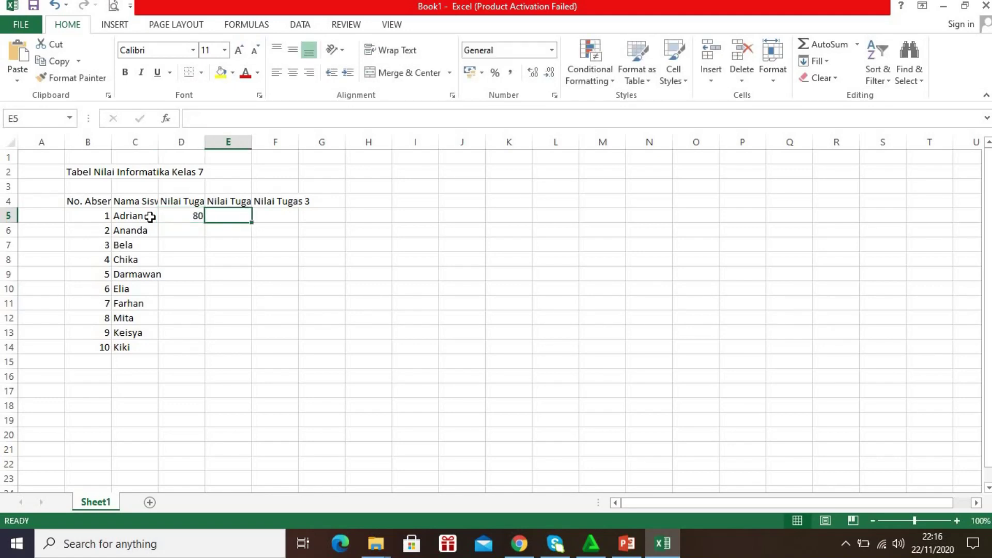
text(84)
key(Right)
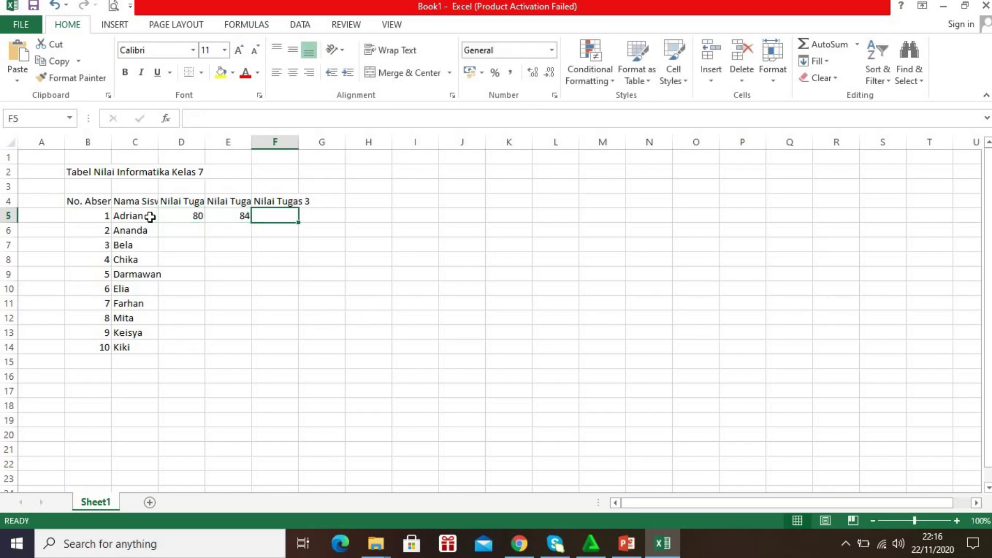
text(85)
key(Return)
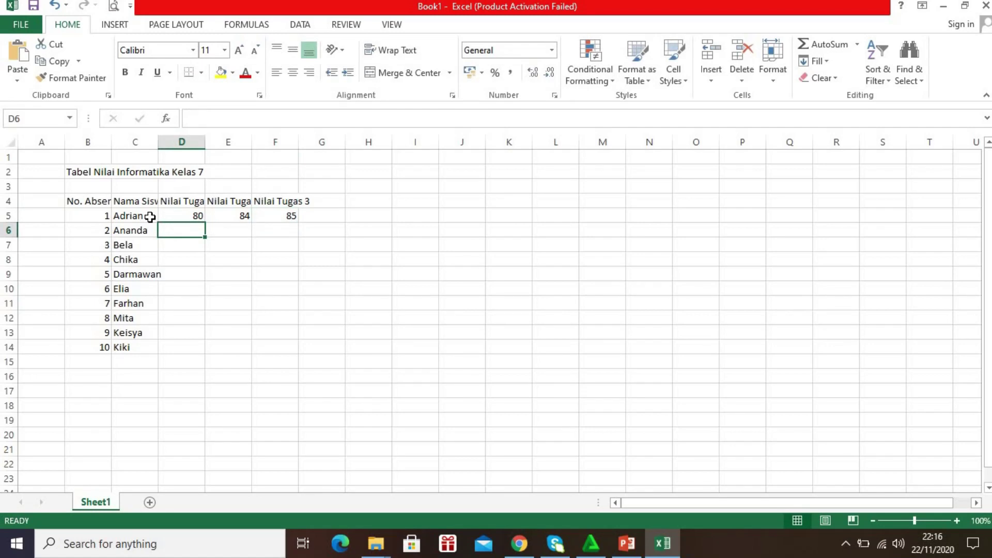
Enter the remaining scores in D6:F14 row by row: 88/85/80, 85/80/80, 85/80/82, 90/85/80, 90/95/90, 80/89/90, 90/96/88, 80/85/90, 89/90/88
text(88	85	80 85	80	80 85	80	82 90	85	80 90)
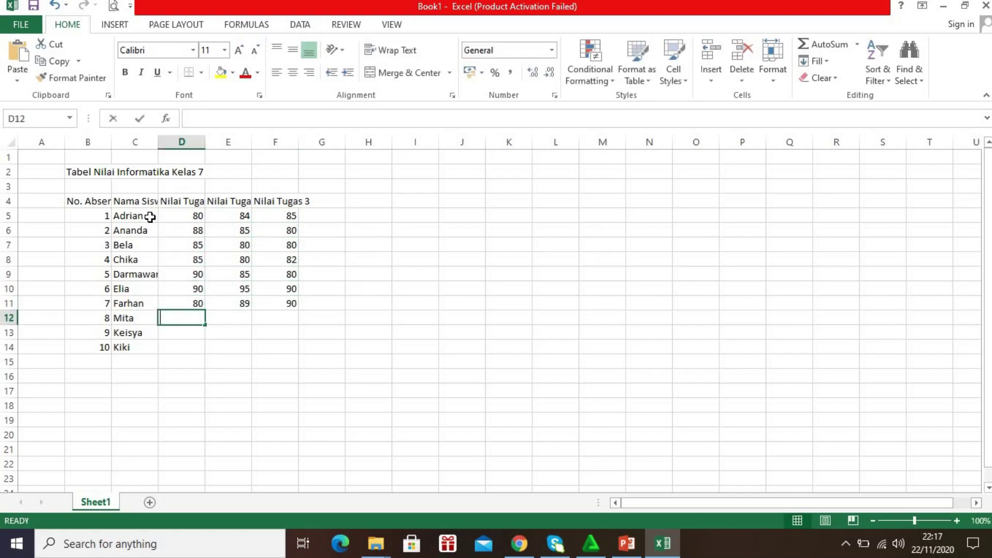
text(	9	90 80	89	90 90	96	88 80	85	90 89	90	88)
key(Up)
key(Up)
key(Up)
key(Up)
key(Up)
key(Up)
key(Left)
key(Left)
key(Down)
key(Down)
key(Down)
key(Down)
key(Down)
key(Down)
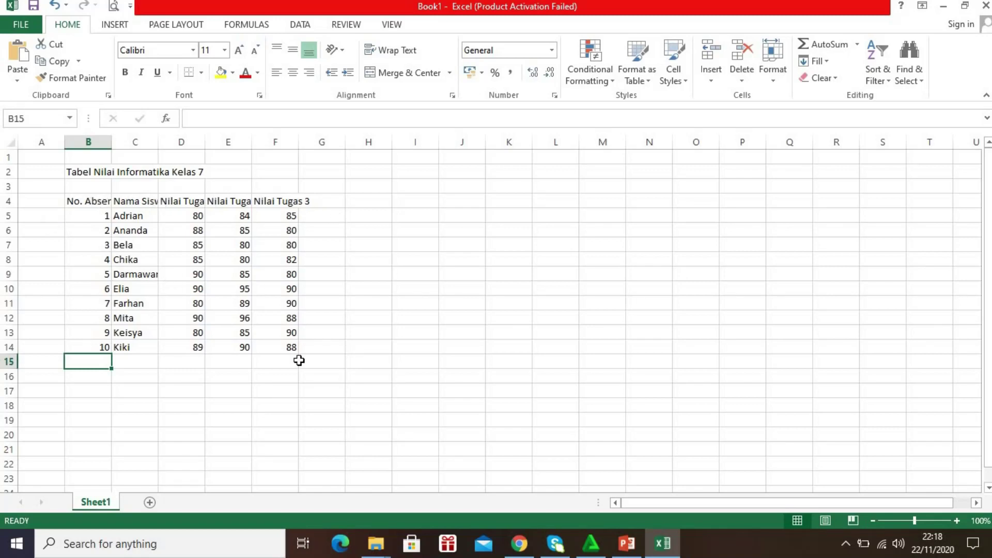
Set the row height of the table rows 4 to 14 to 20
click(87, 201)
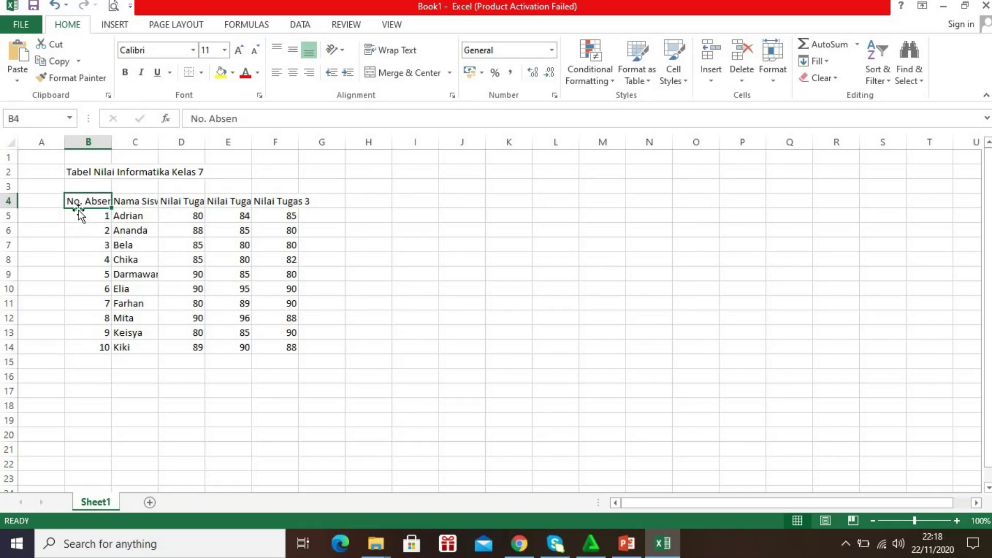
drag(80, 199, 91, 356)
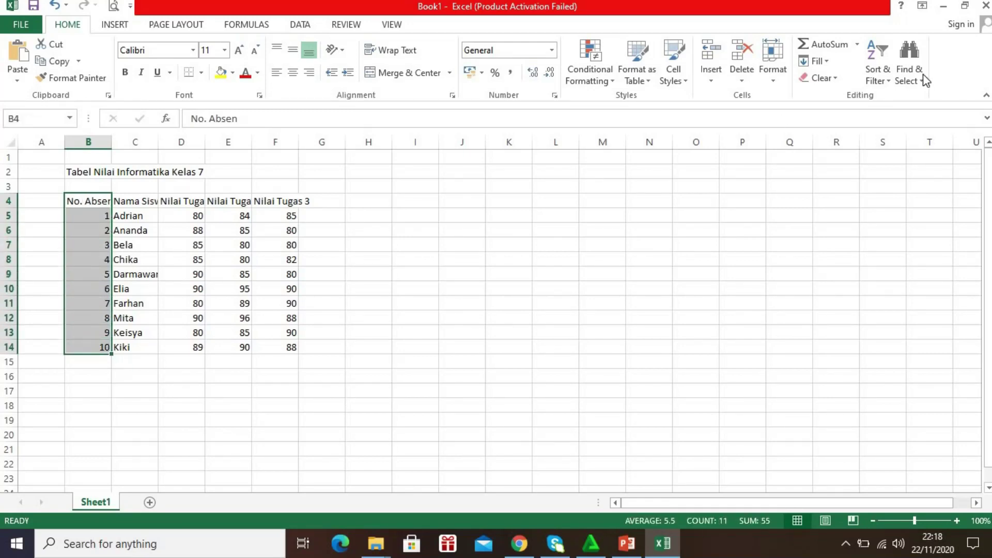
click(779, 85)
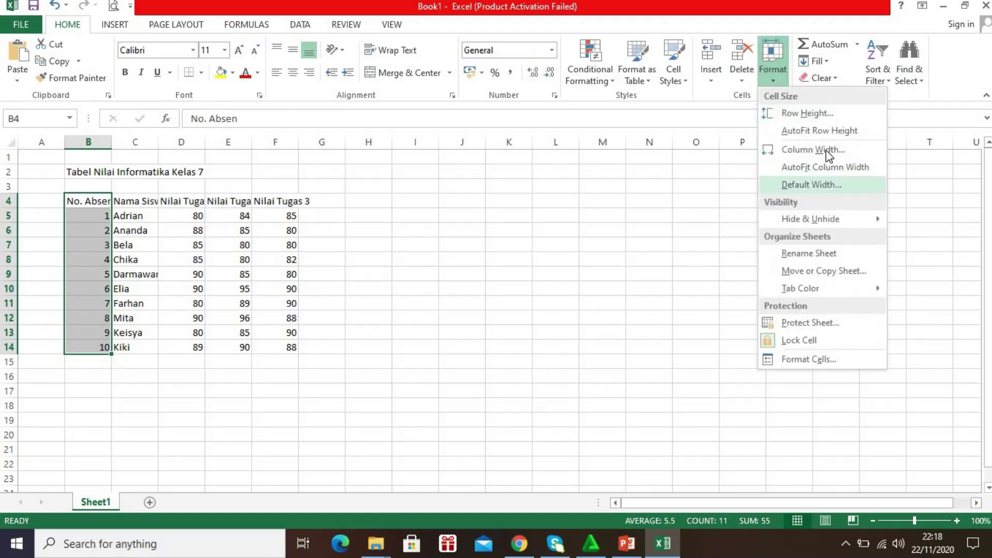
click(814, 113)
click(550, 275)
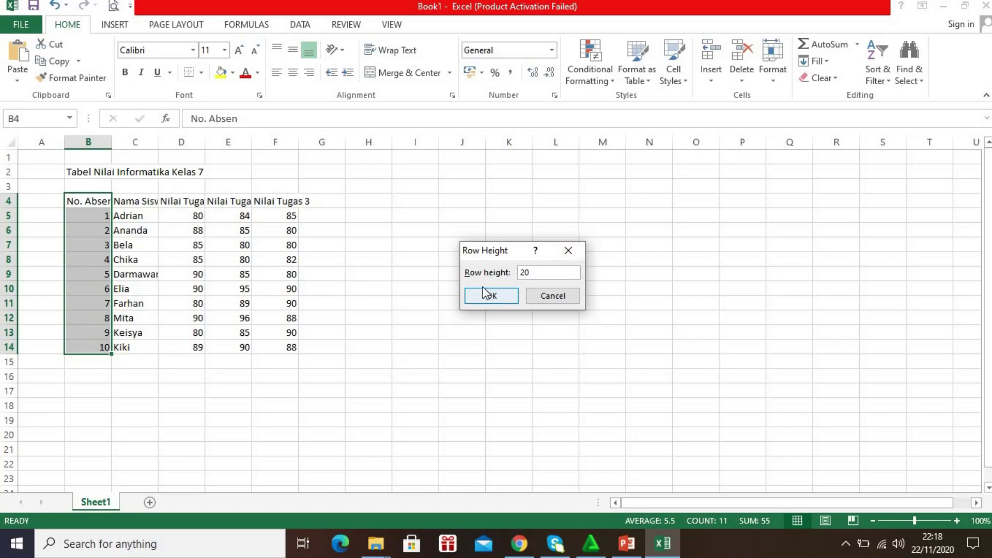
click(511, 297)
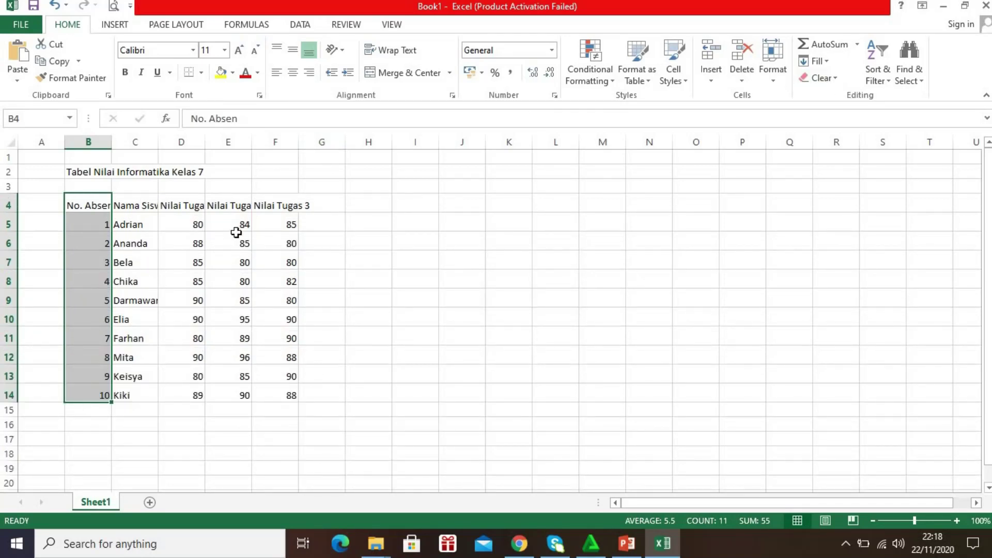
Try a column width of 15 on the "No. Absen" column and undo it
click(785, 83)
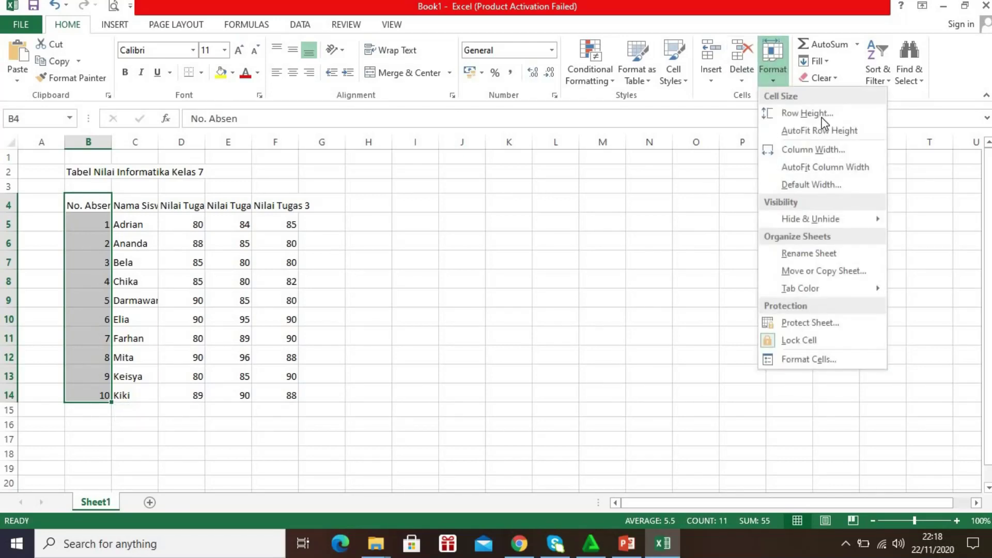
click(814, 150)
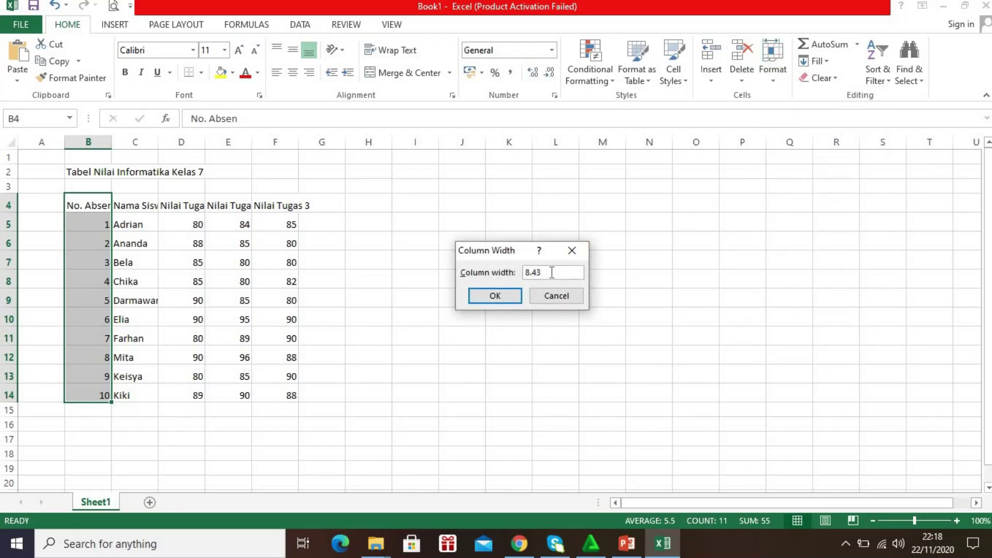
text(15)
key(Return)
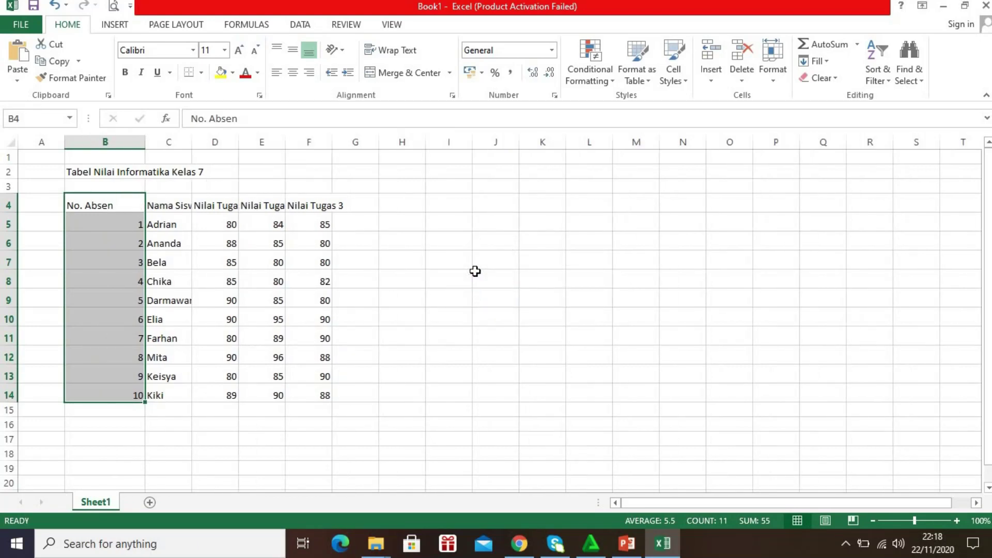
key(ctrl+z)
Narrow the "No. Absen" column by entering a smaller column width
click(773, 77)
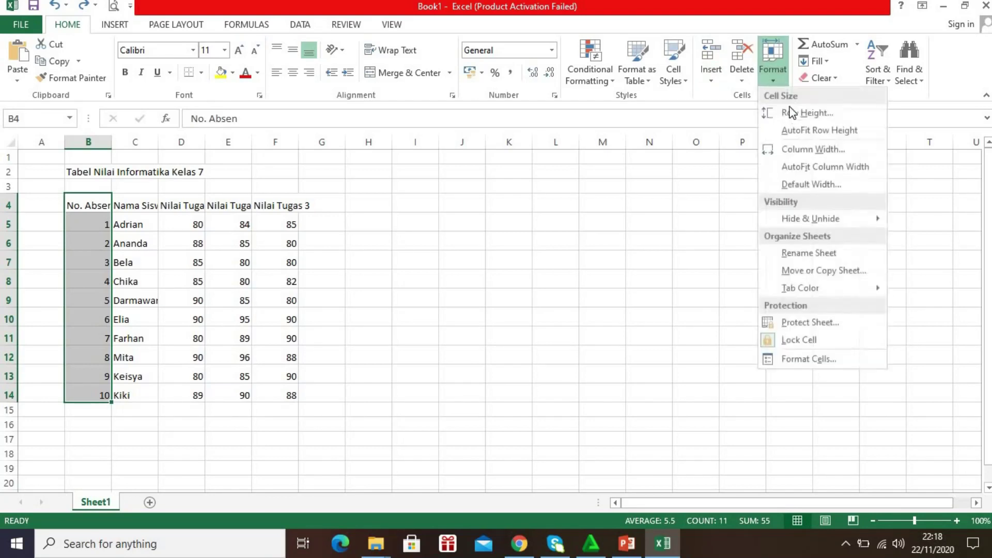
click(811, 151)
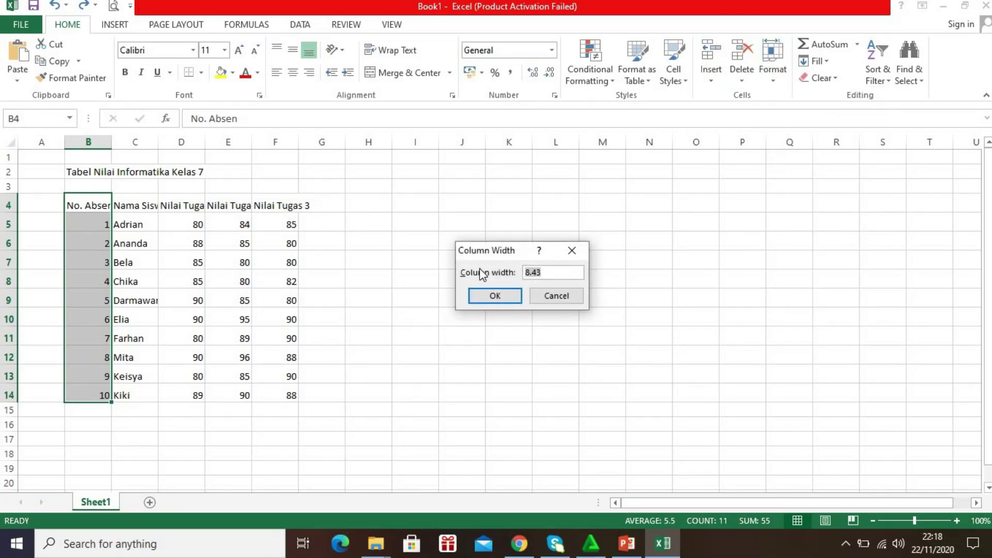
text(5)
key(Return)
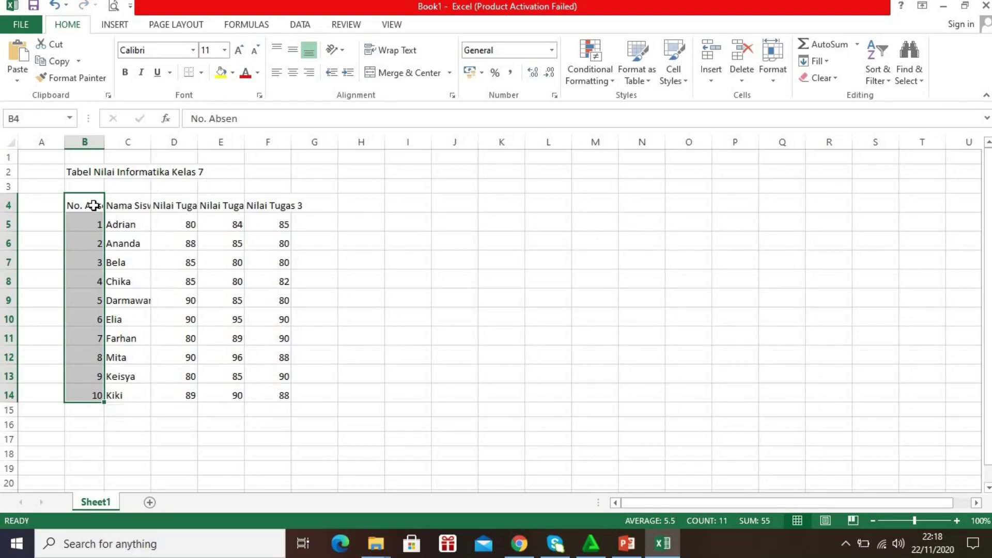
Set the width of the "Nama Siswa" column, cells C4 to C14, to 15
click(132, 202)
drag(138, 263, 141, 396)
click(770, 72)
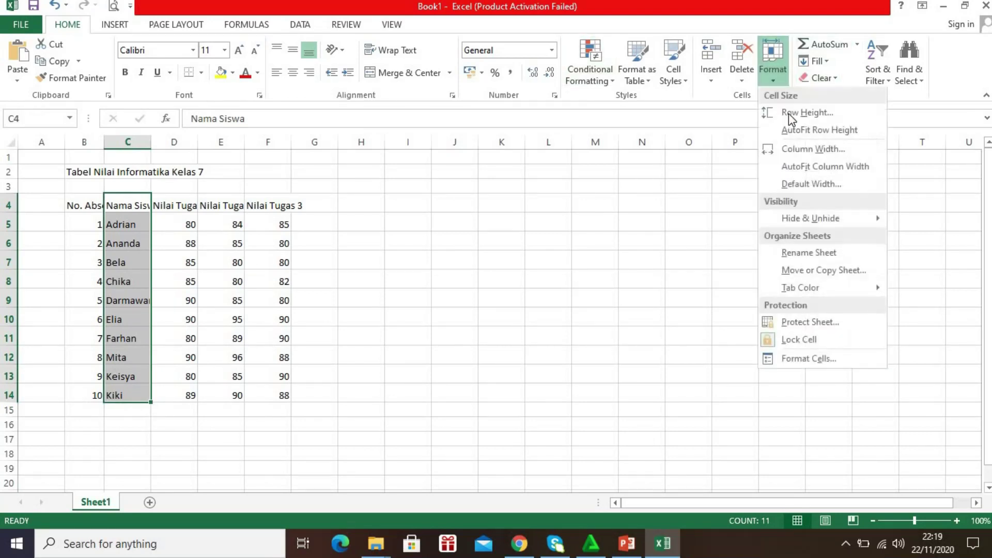
click(814, 150)
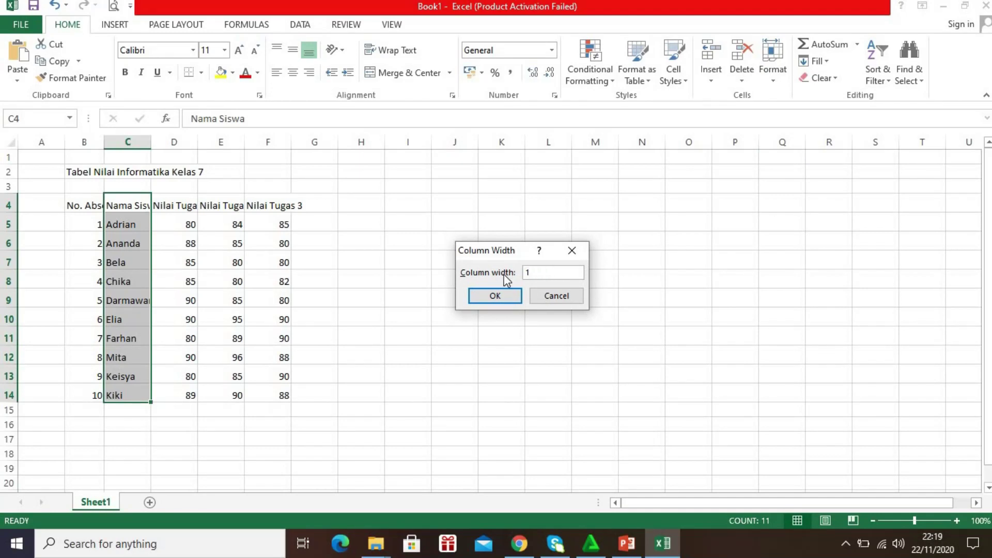
text(15)
key(Return)
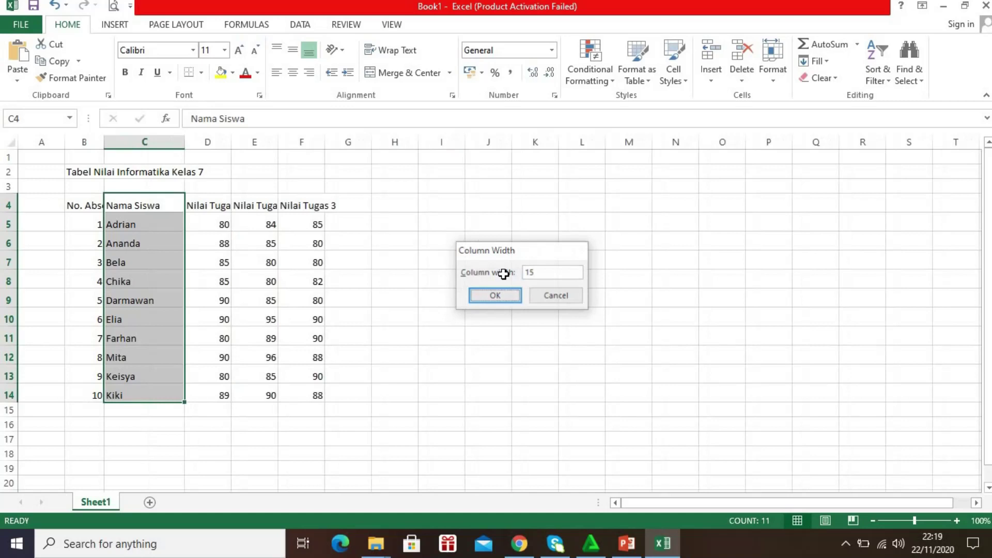
Set the width of the three "Nilai Tugas" columns D to F to 7
drag(208, 200, 295, 396)
click(773, 62)
click(806, 149)
text(7)
key(Return)
click(319, 279)
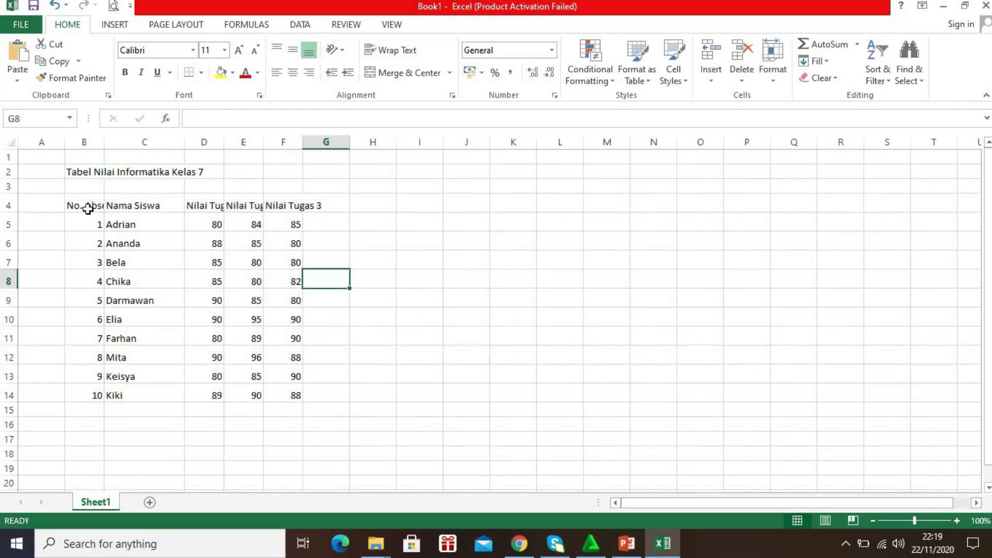
Wrap the text of the table's header cells B4 to F4
click(84, 207)
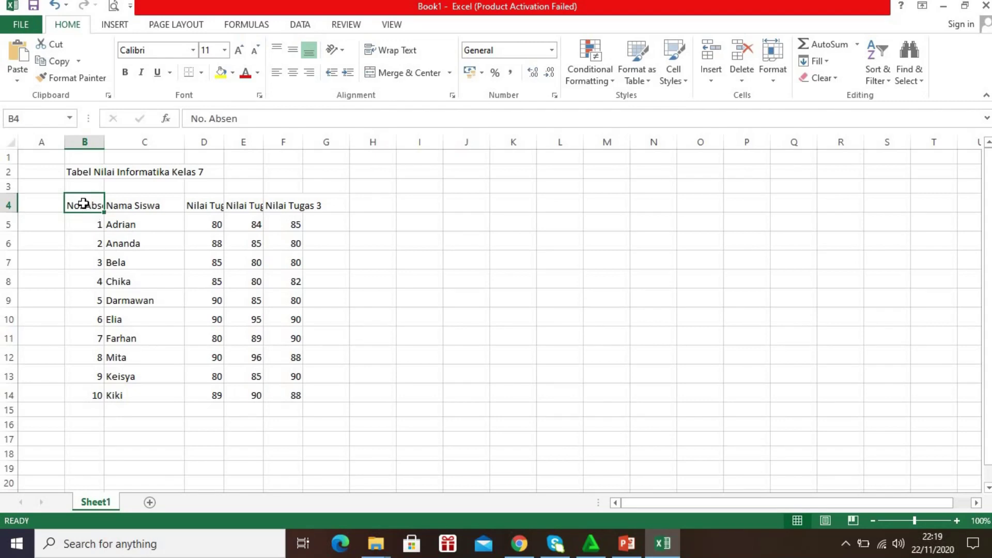
drag(75, 202, 292, 203)
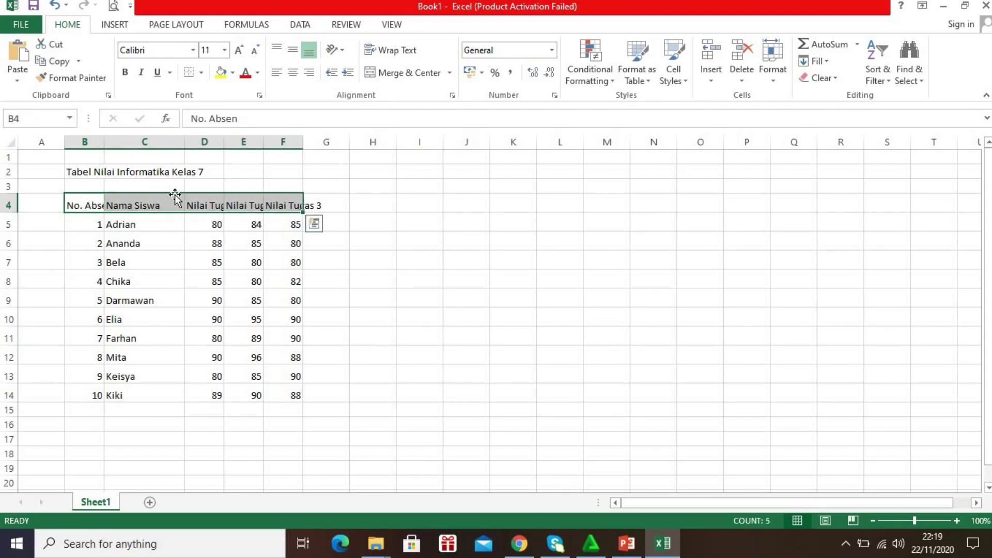
drag(75, 206, 296, 205)
drag(390, 120, 396, 68)
click(396, 51)
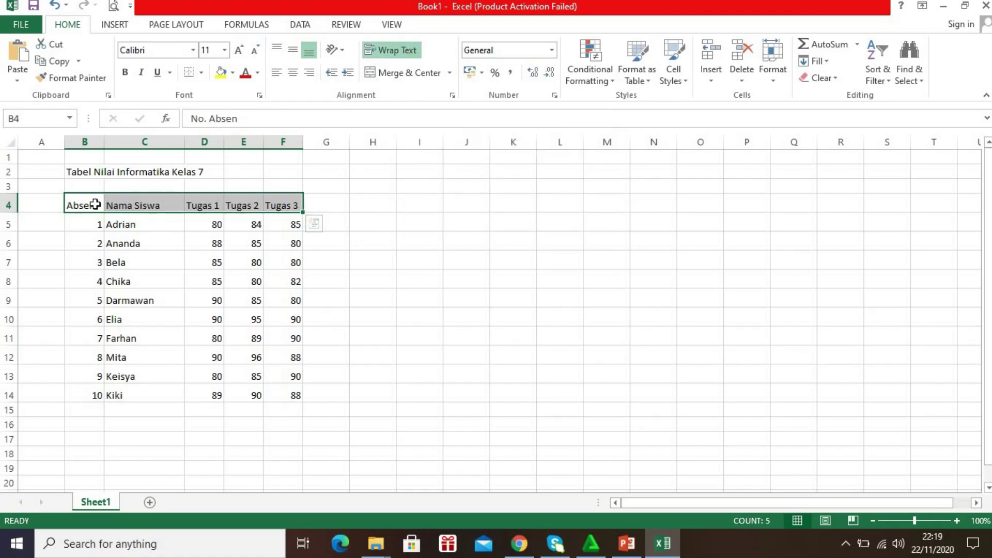
click(86, 222)
click(86, 204)
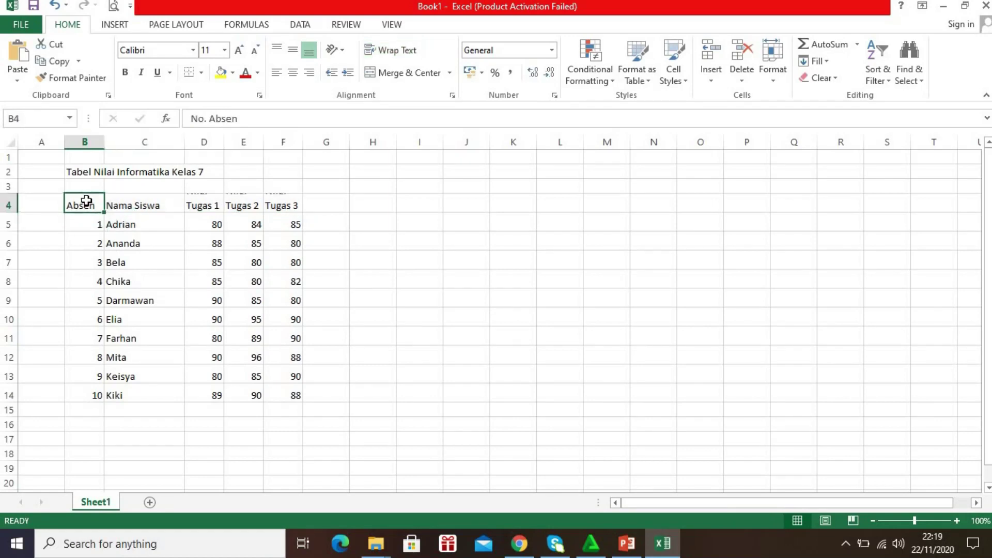
Set the height of header row 4 to 25
drag(221, 216, 291, 205)
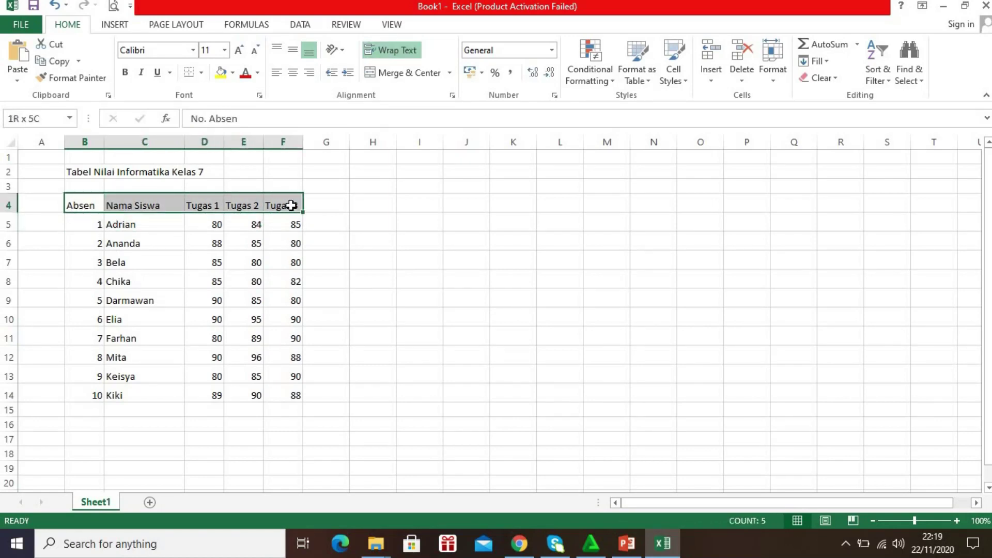
click(541, 205)
drag(71, 207, 282, 205)
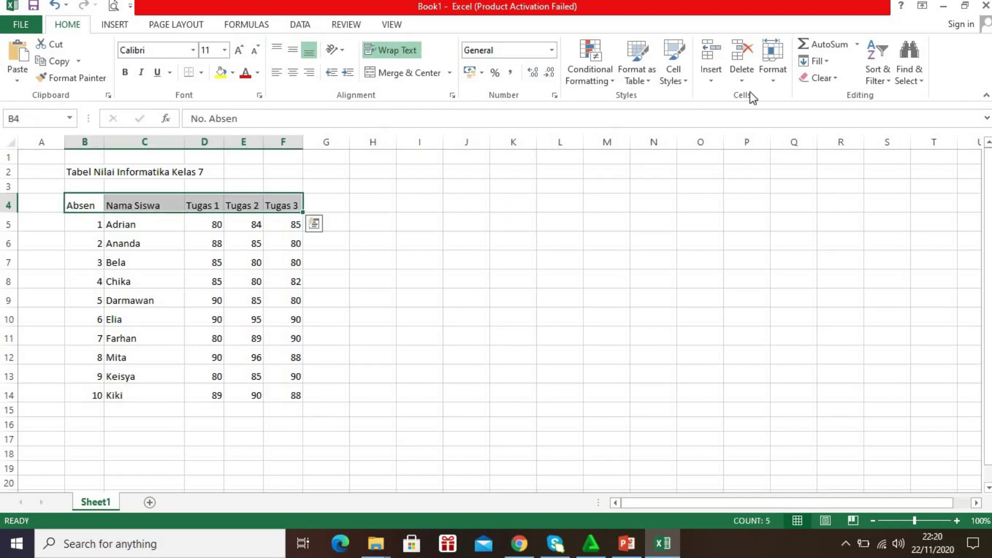
click(777, 80)
click(800, 114)
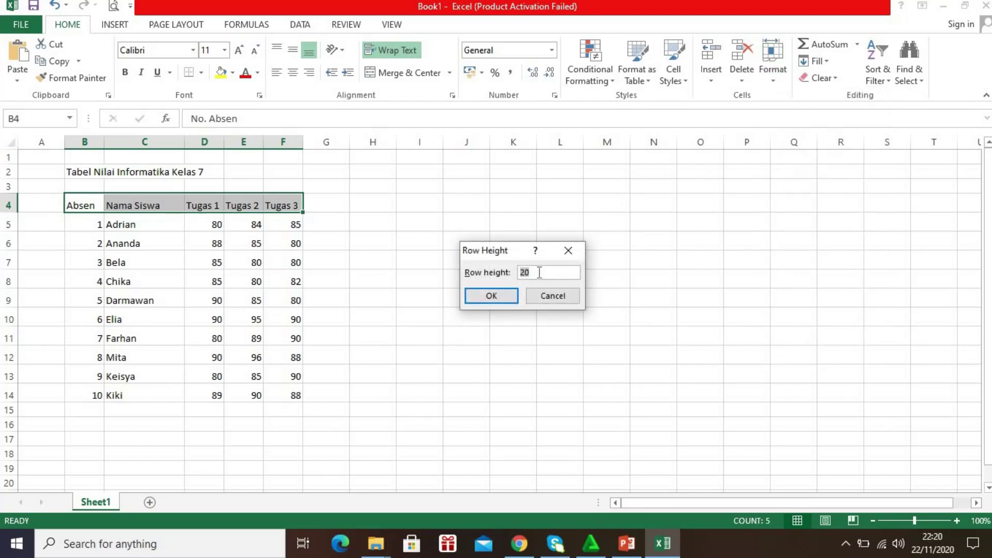
text(30)
key(Return)
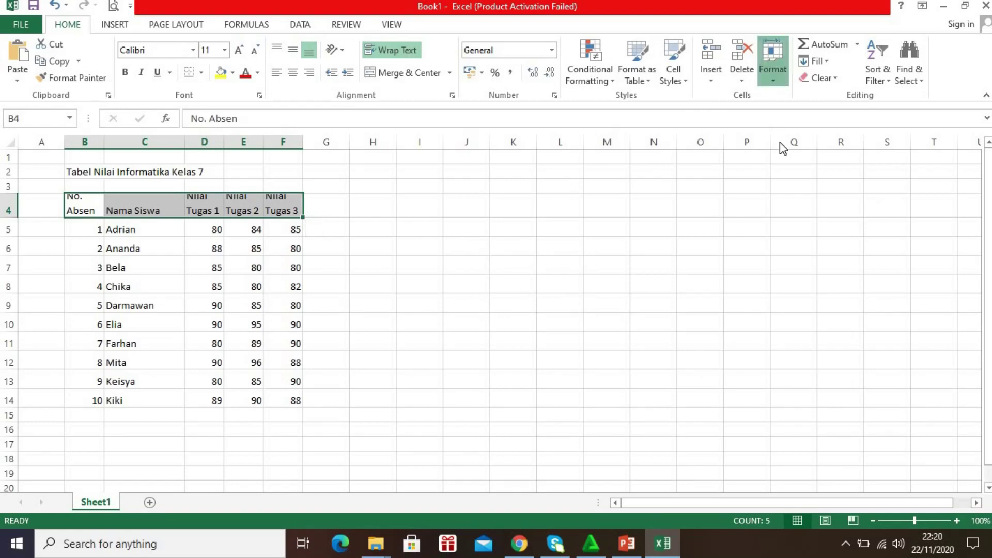
Increase the height of header row 4 to 30
click(775, 83)
click(798, 112)
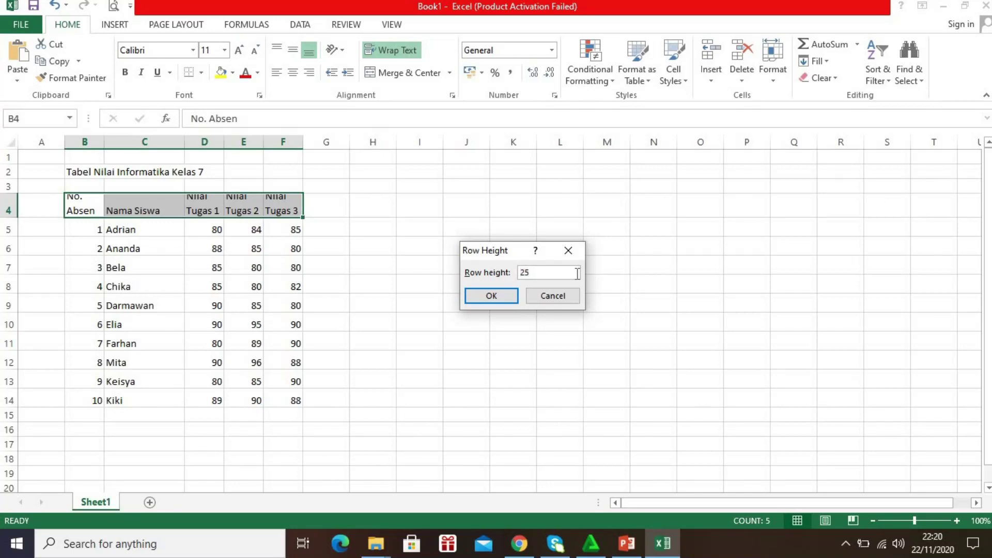
key(Return)
click(392, 253)
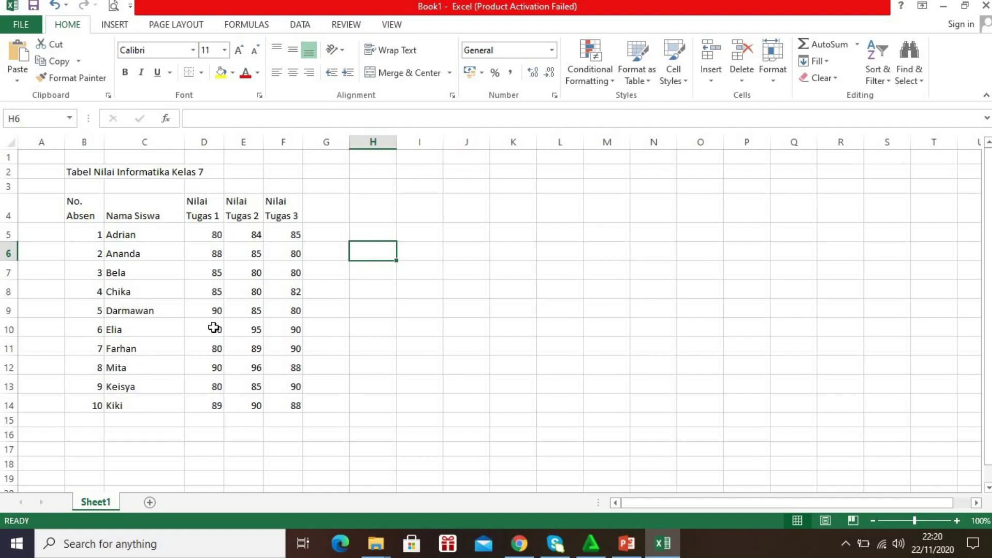
Center the contents of the whole table, cells B4 to F14, both horizontally and vertically
drag(78, 201, 295, 409)
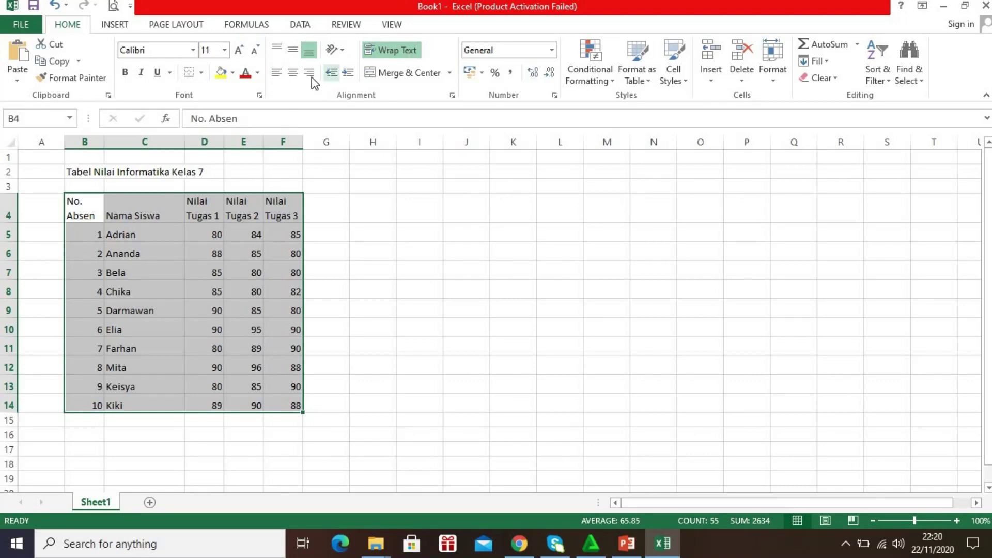
click(293, 73)
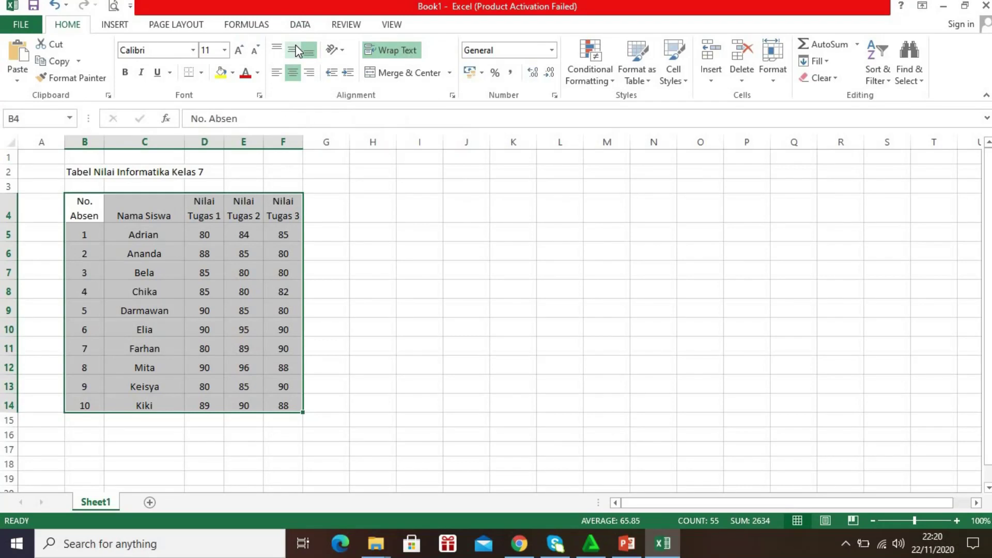
click(293, 50)
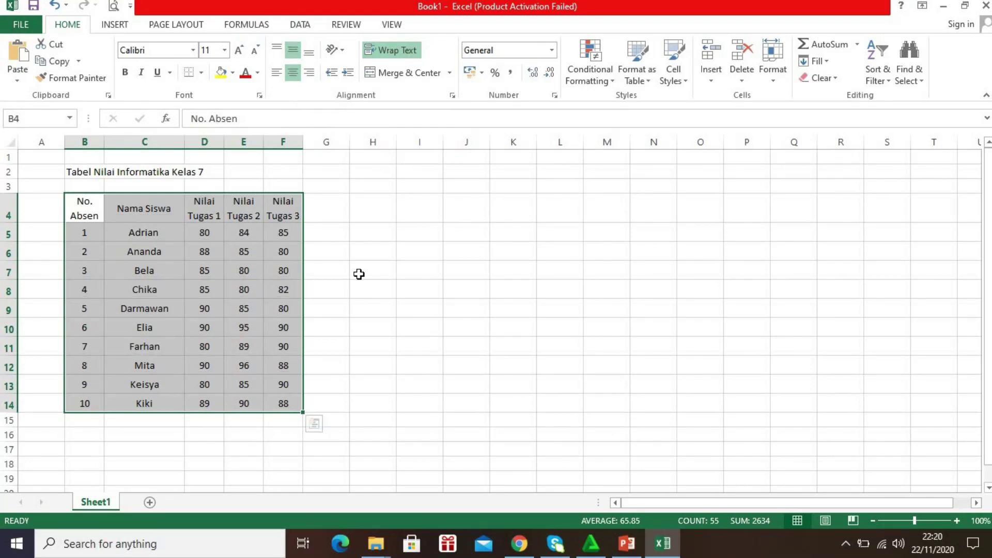
click(359, 274)
Apply thin solid borders to all outer edges and inner lines of the table, cells B4 to F14
drag(93, 207, 245, 237)
click(82, 204)
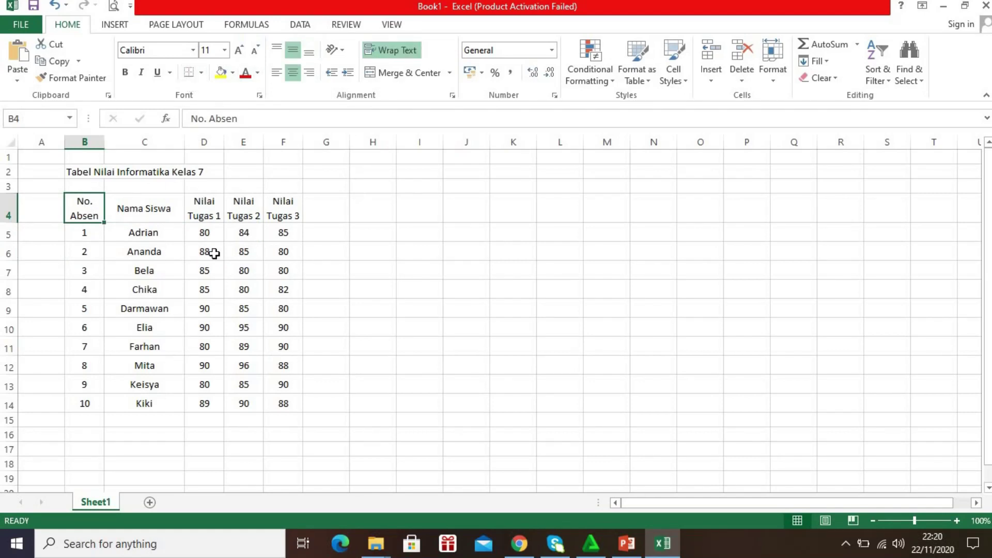
drag(81, 208, 266, 405)
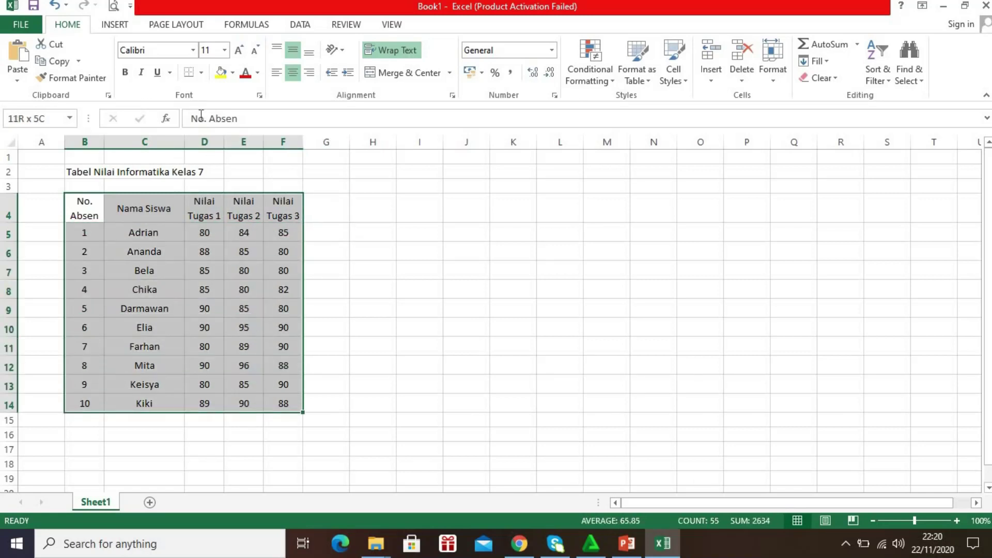
click(201, 73)
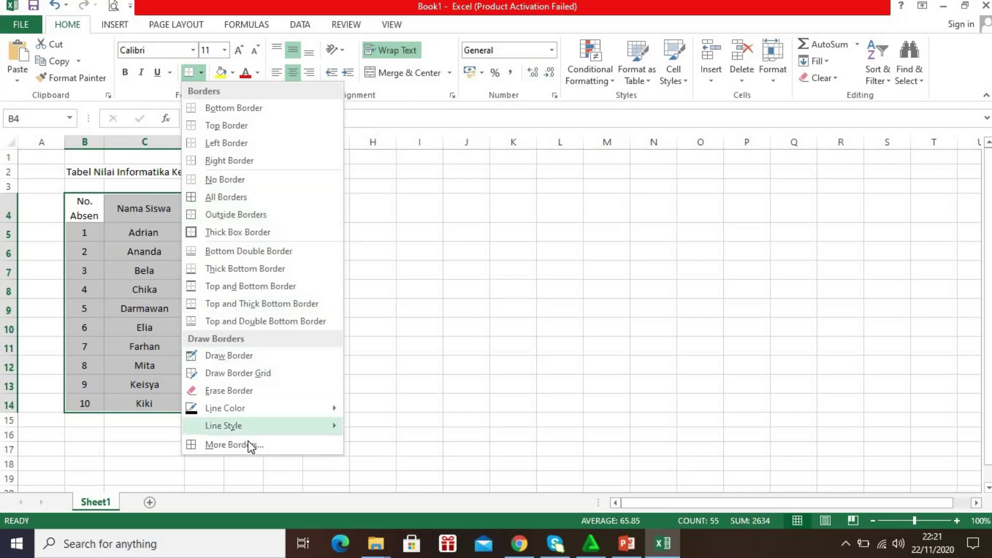
key(Escape)
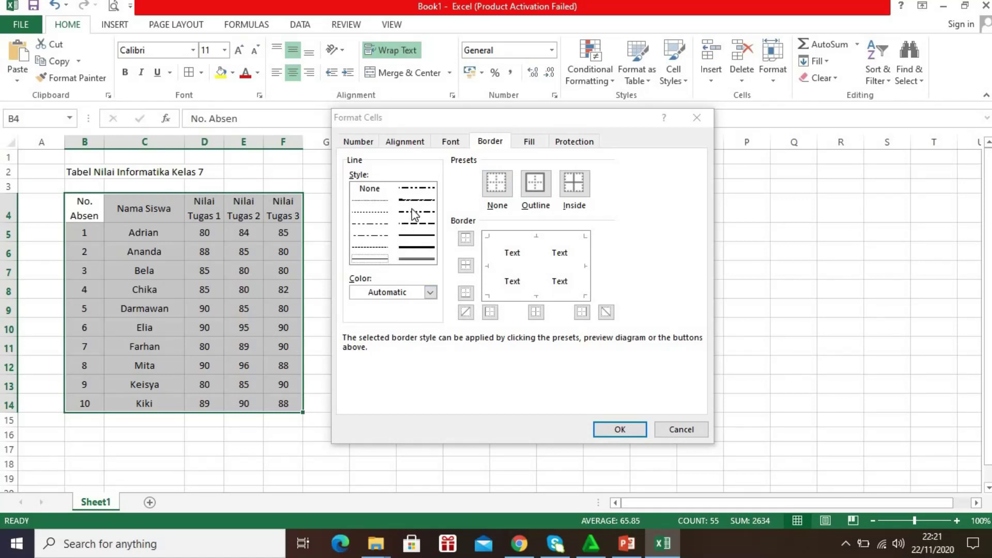
click(420, 237)
click(378, 258)
click(465, 239)
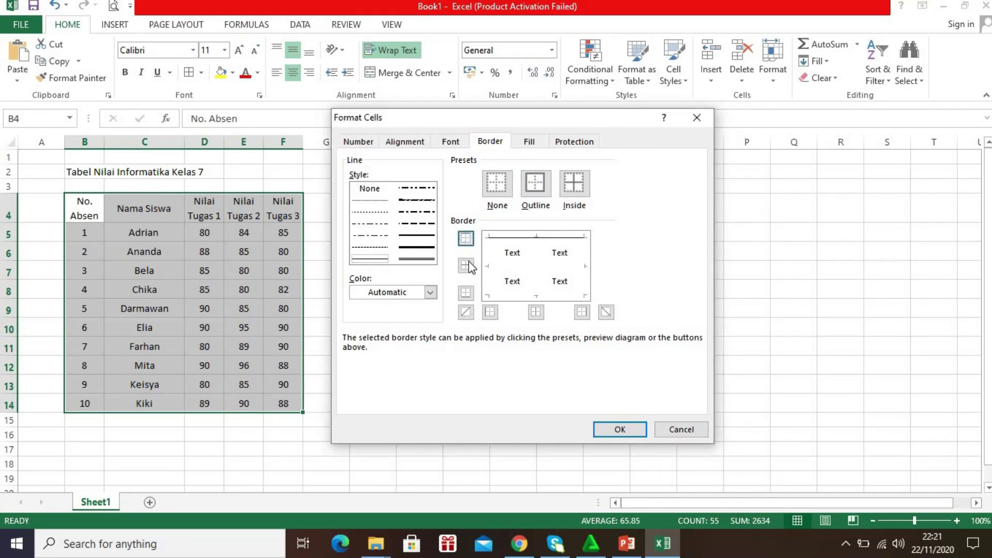
click(467, 266)
click(467, 293)
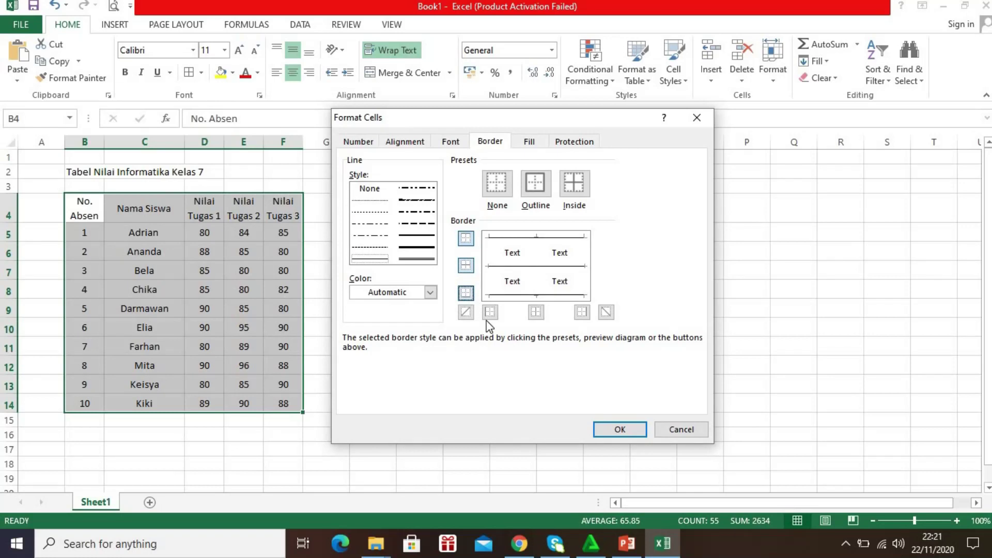
click(535, 312)
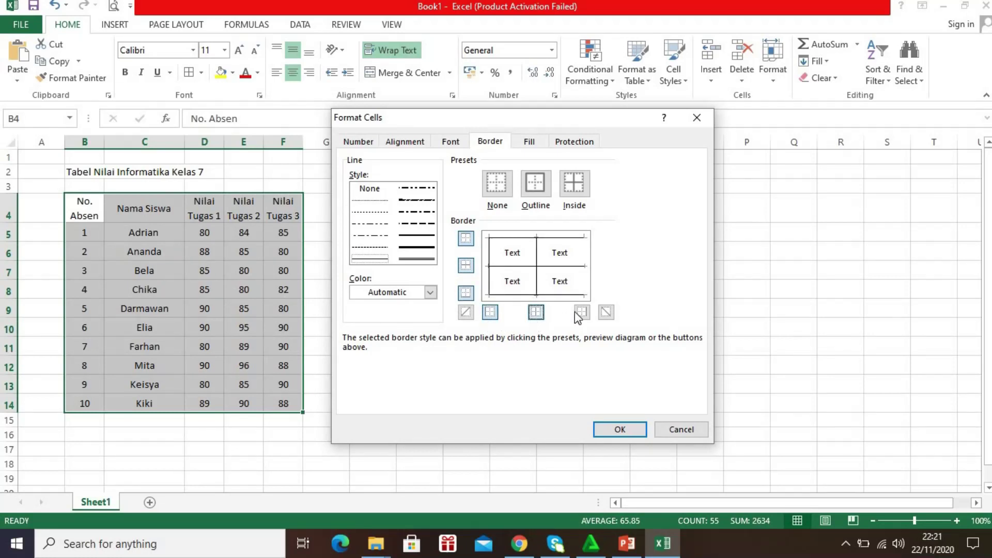
click(583, 312)
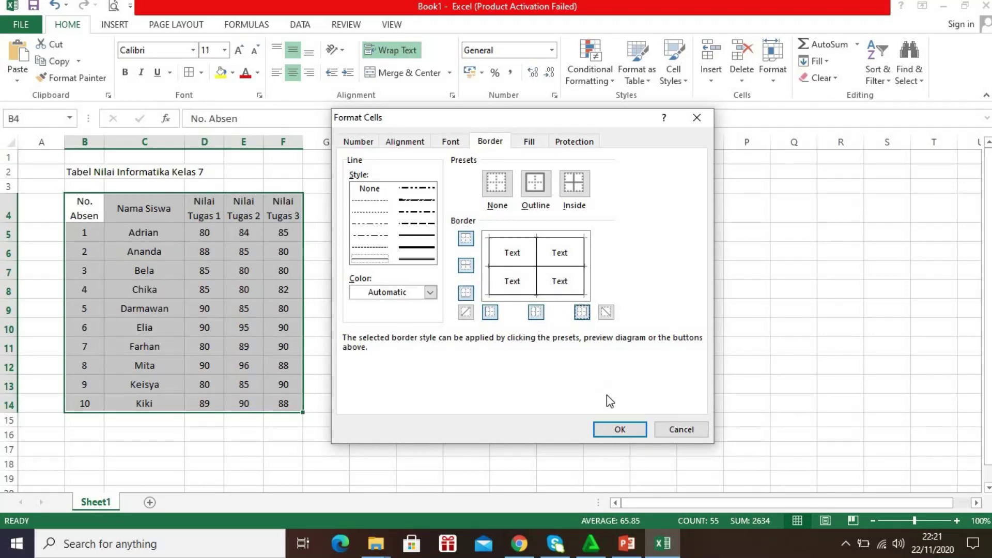
click(616, 433)
click(616, 433)
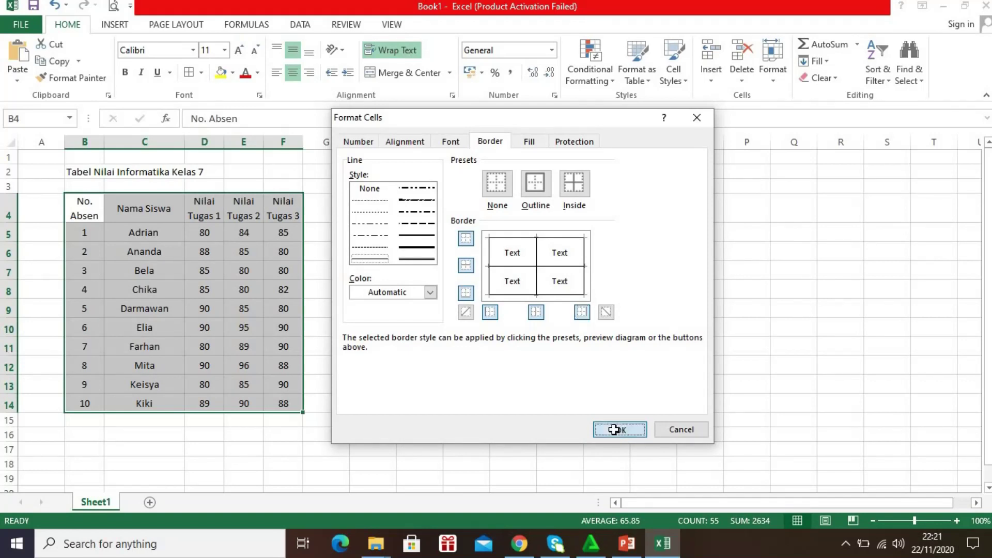
click(402, 283)
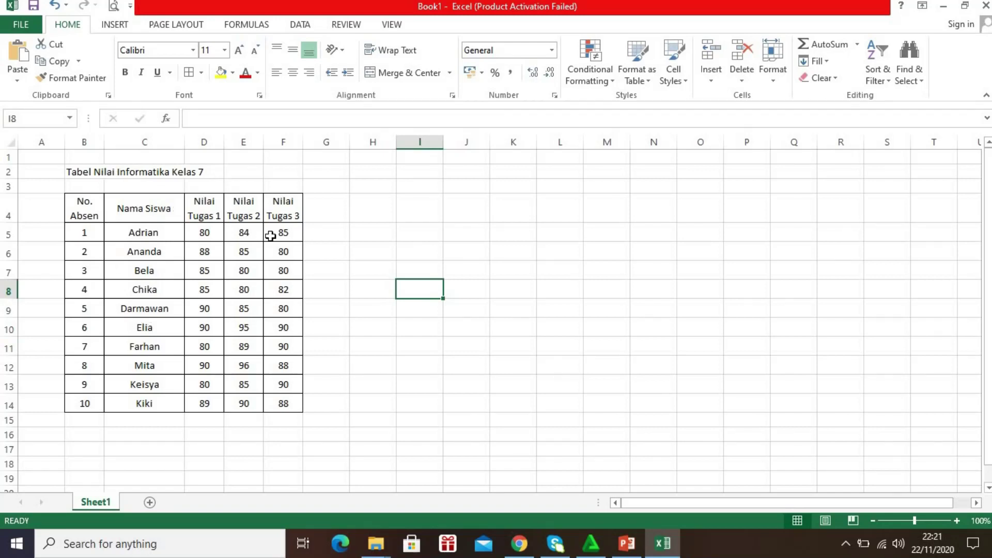
Format the title "Tabel Nilai Informatika Kelas 7" in B2 as bold with font size 14
click(86, 172)
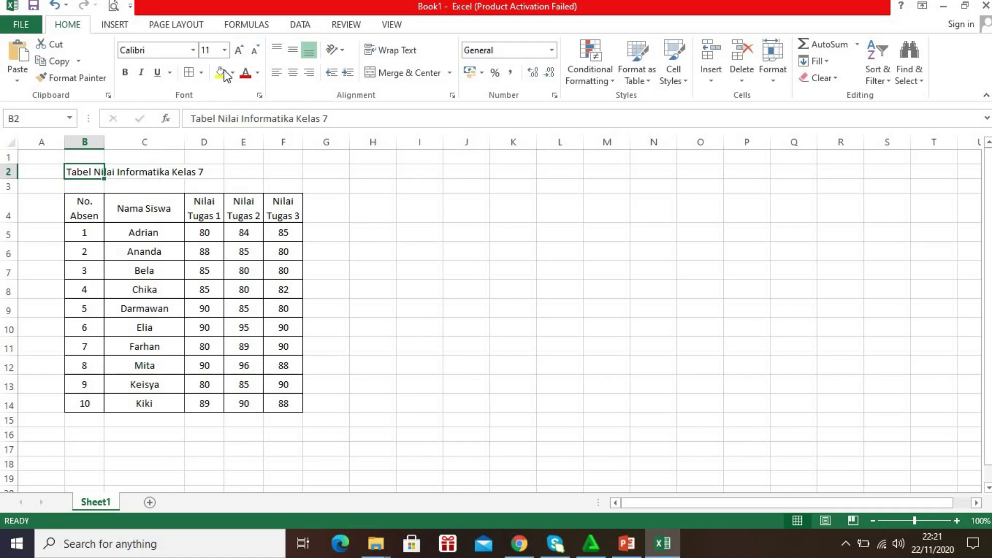
click(225, 49)
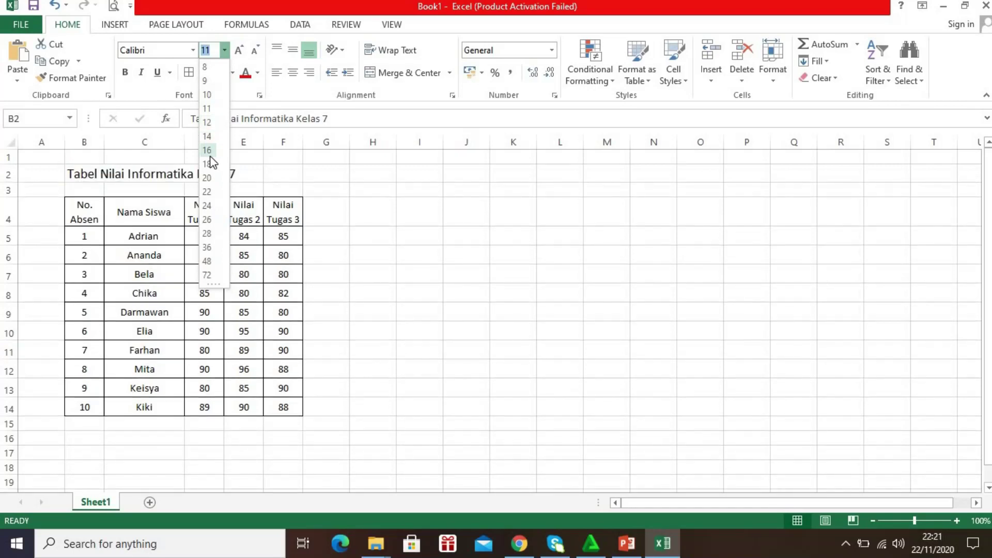
click(207, 136)
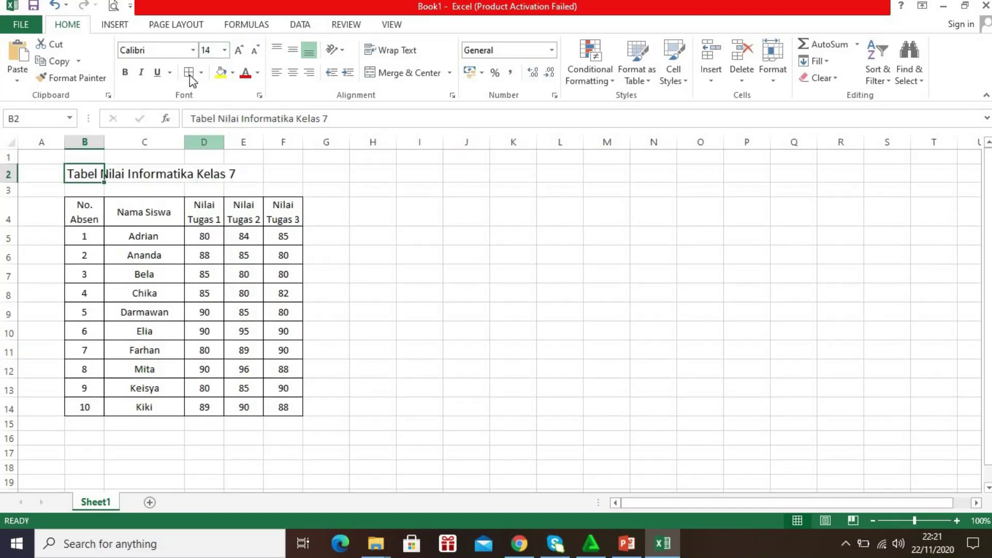
click(125, 73)
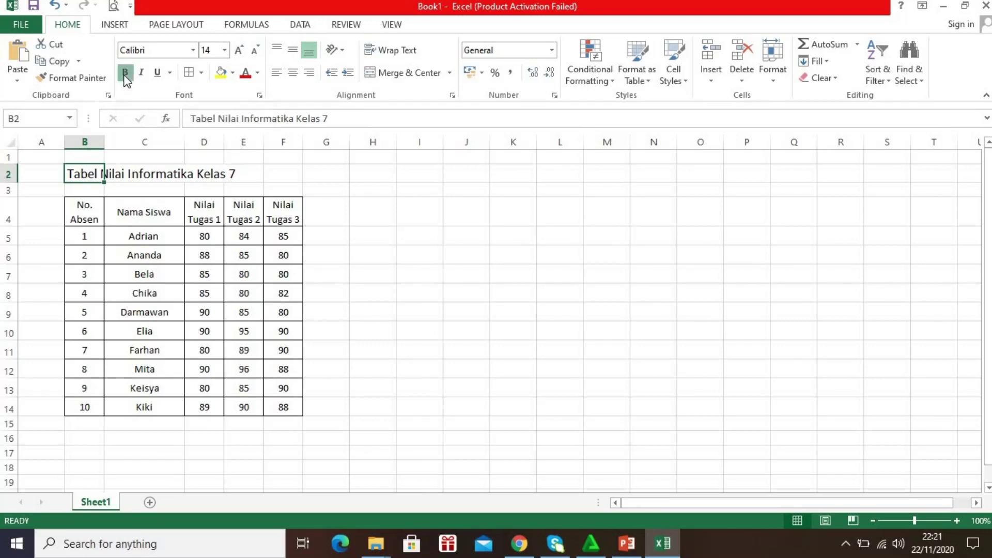
click(438, 230)
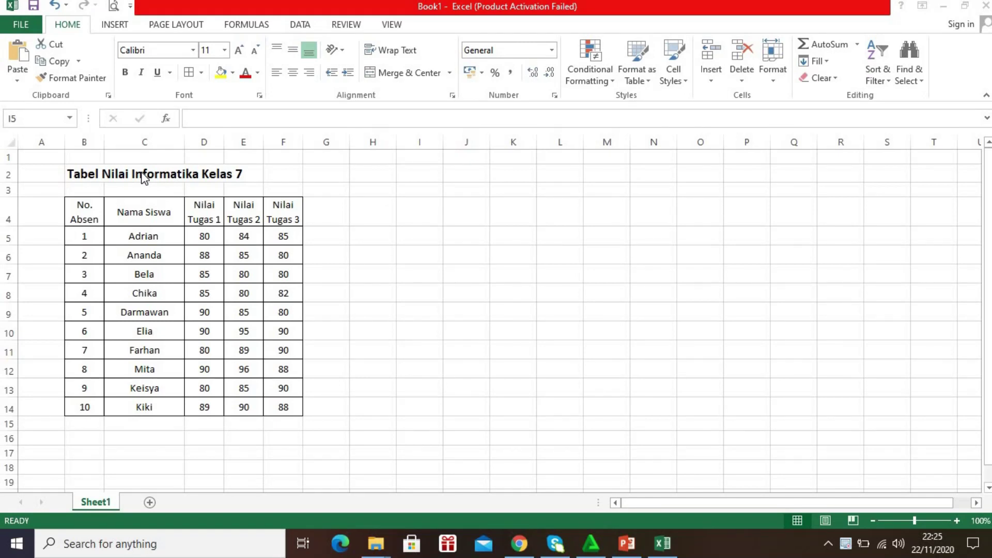
Add the column header "Jumlah Nilai" in cell G4, beside "Nilai Tugas 3"
click(324, 217)
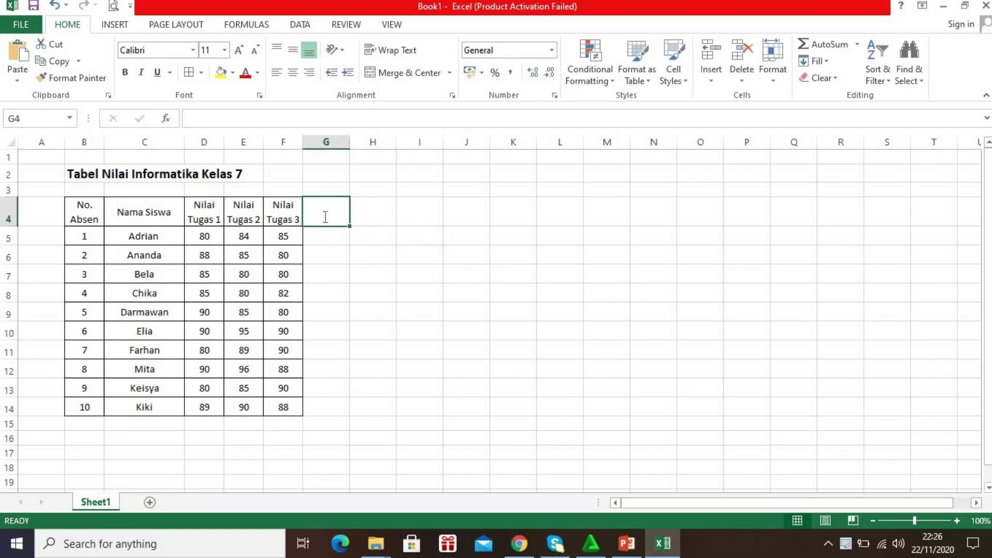
text(TOTA)
key(BackSpace)
key(BackSpace)
key(BackSpace)
text(Total Ni)
key(BackSpace)
key(BackSpace)
key(BackSpace)
key(BackSpace)
key(BackSpace)
text(Jumlah Nilai)
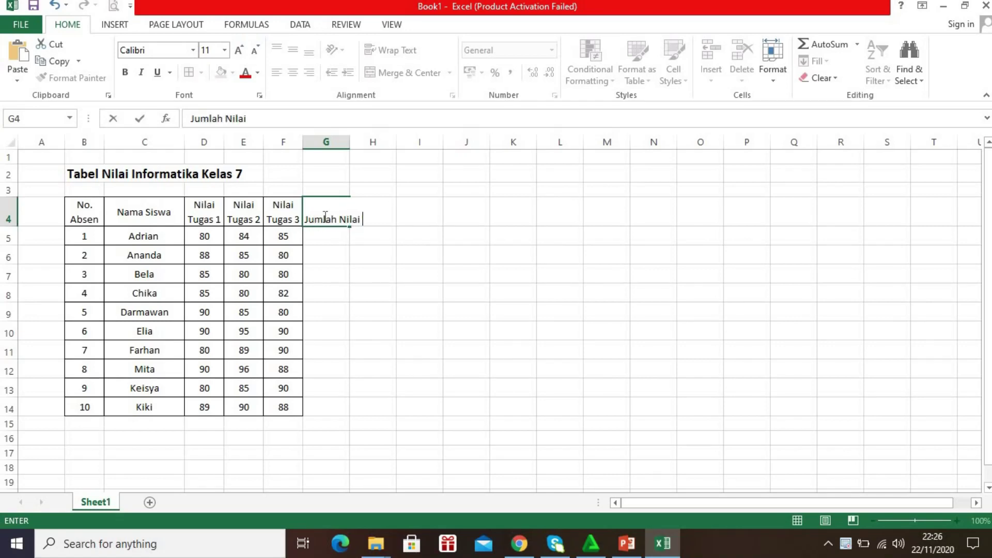
key(ctrl+Return)
key(Right)
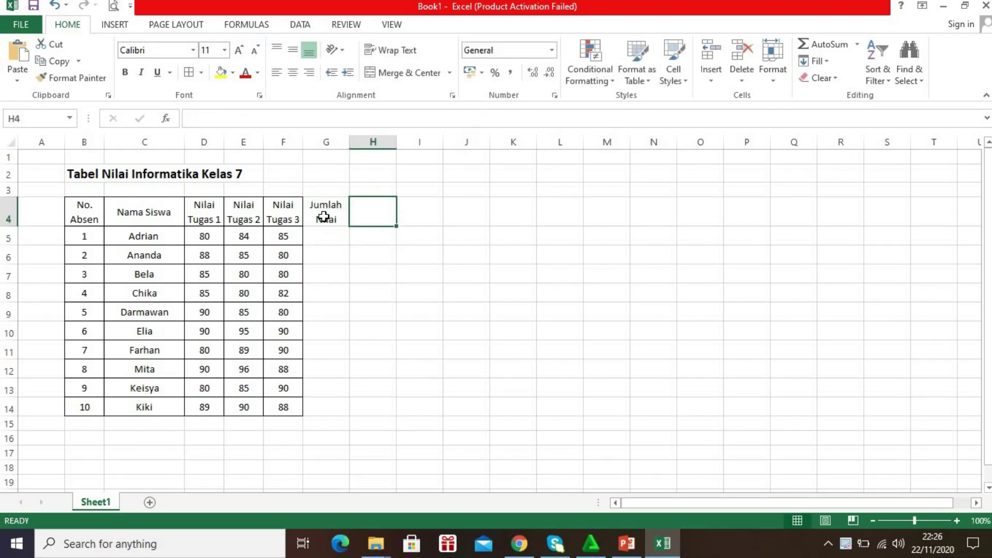
Total the first student's three assignment scores in G5 with the formula =SUM(D5:F5)
key(Left)
key(Down)
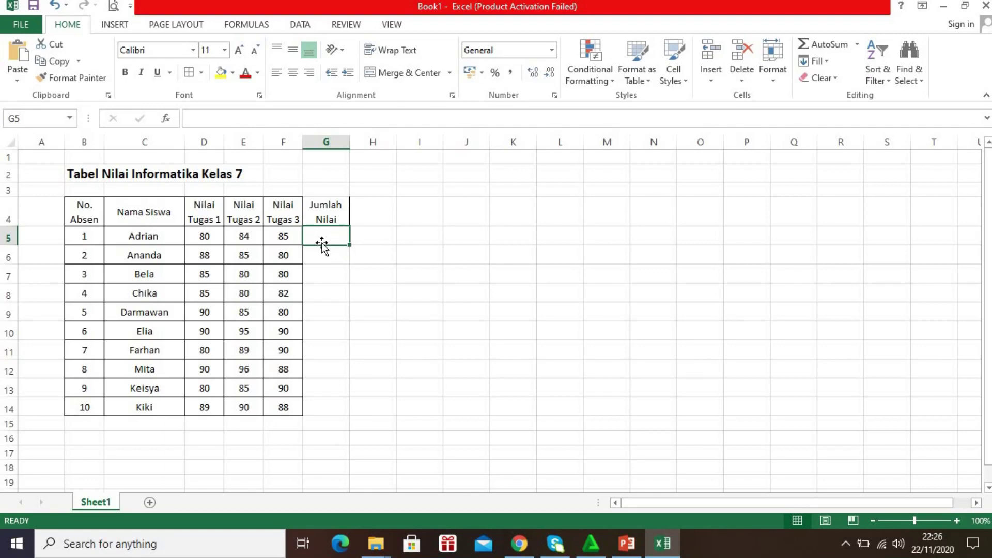
text(=)
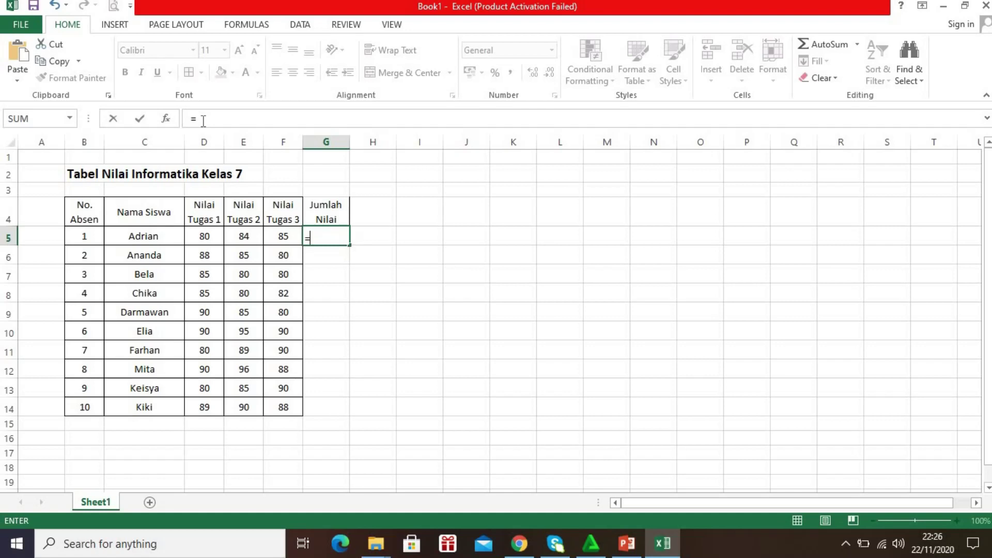
key(F2)
text(sum)
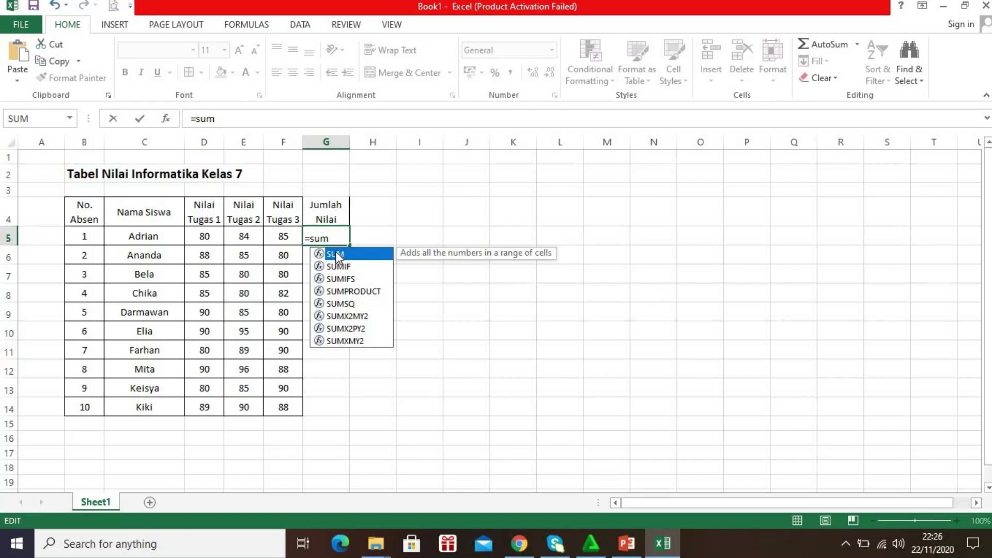
click(333, 238)
double_click(312, 239)
text(SUM()
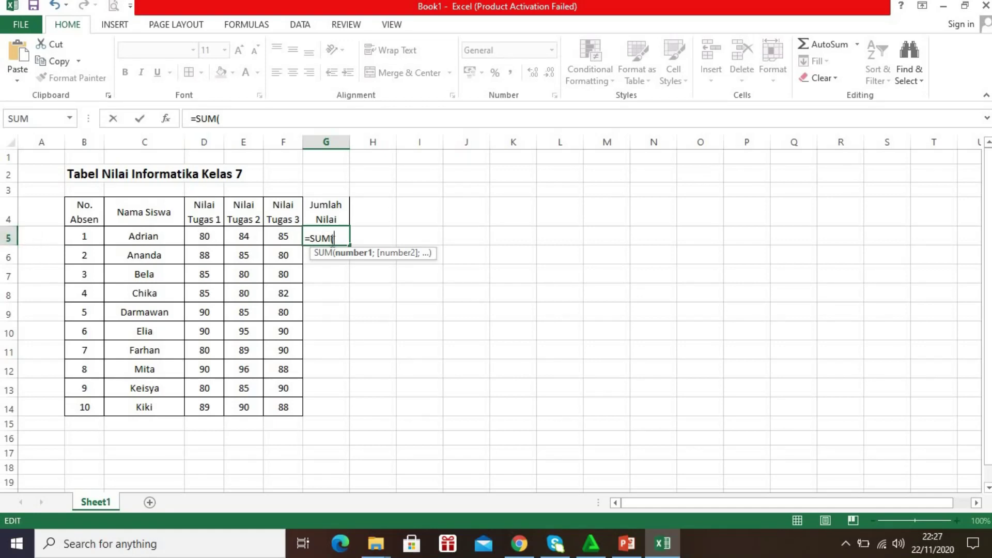
text(D)
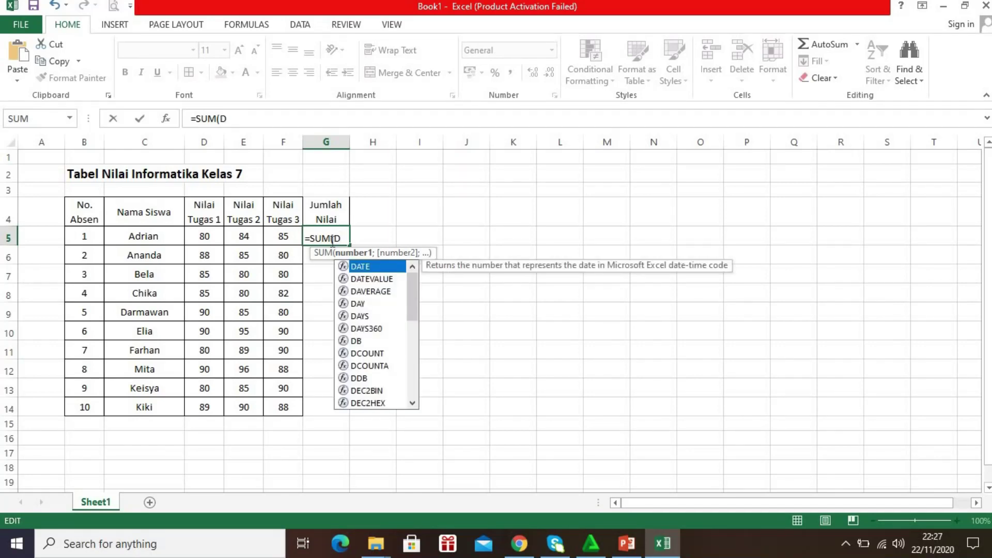
text(5:)
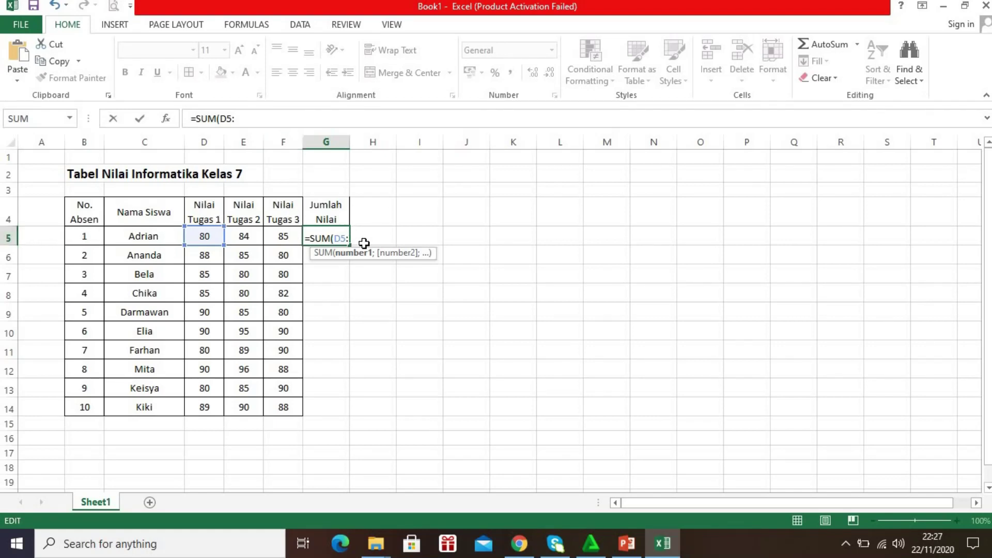
text(F5)
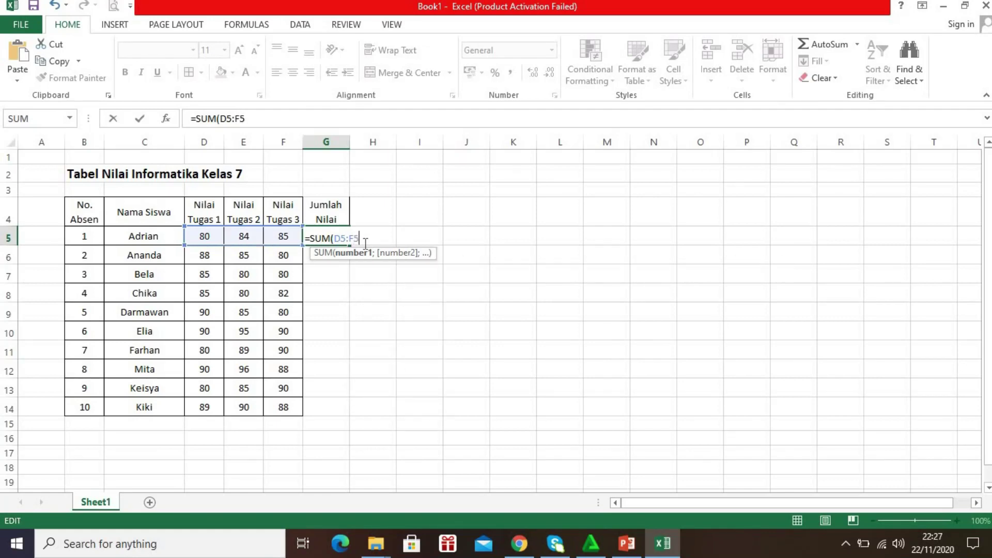
text())
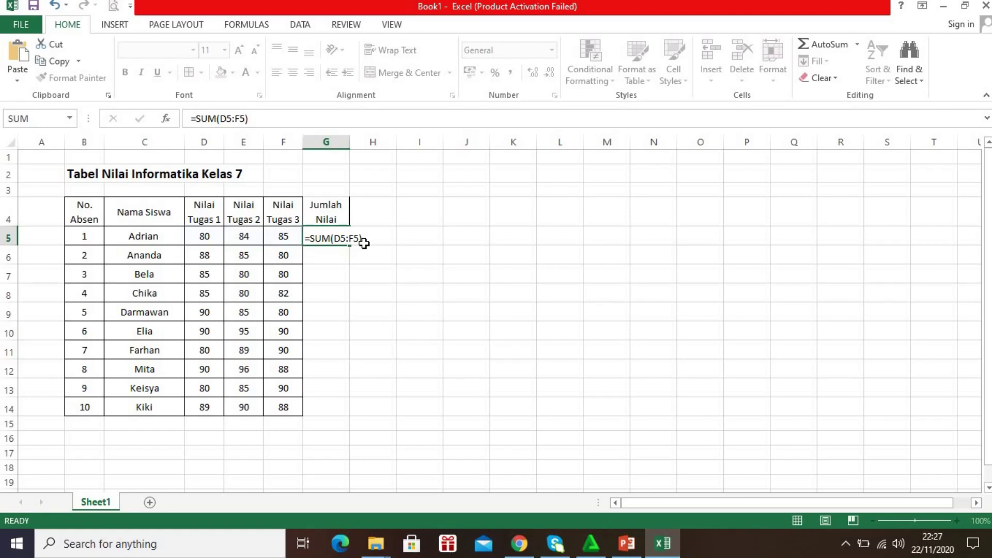
key(Return)
click(331, 240)
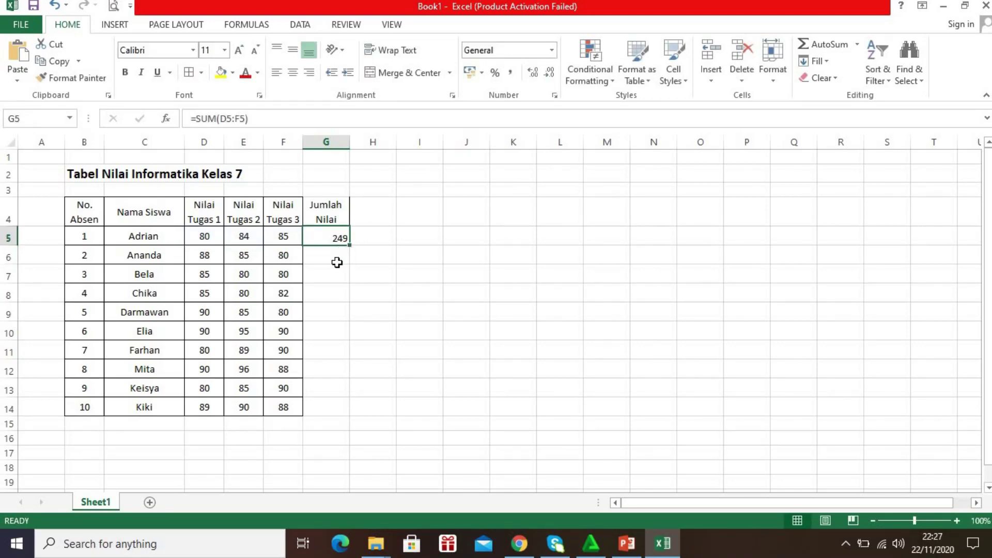
Total the second student's three assignment scores in G6 with the formula =SUM(D6:F6)
click(337, 261)
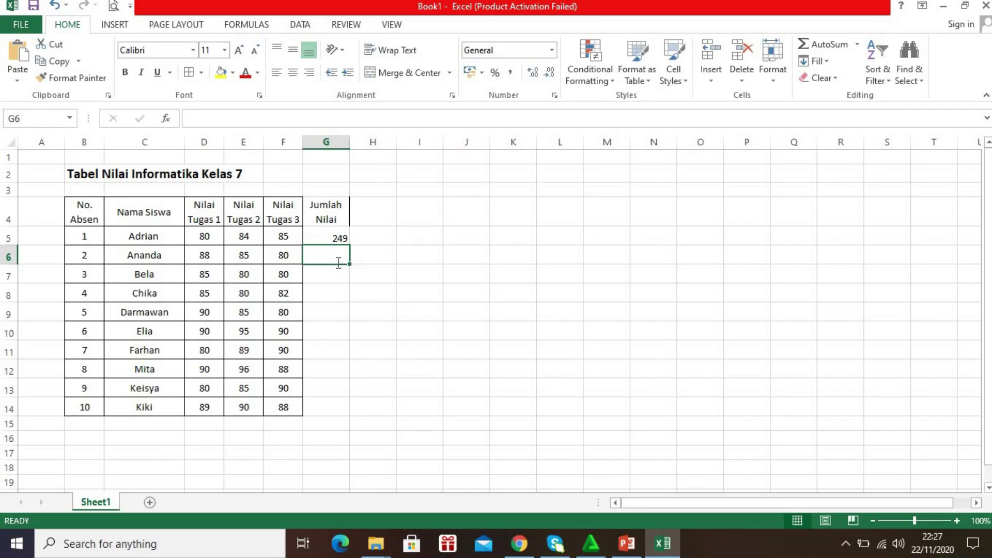
text(=SUM)
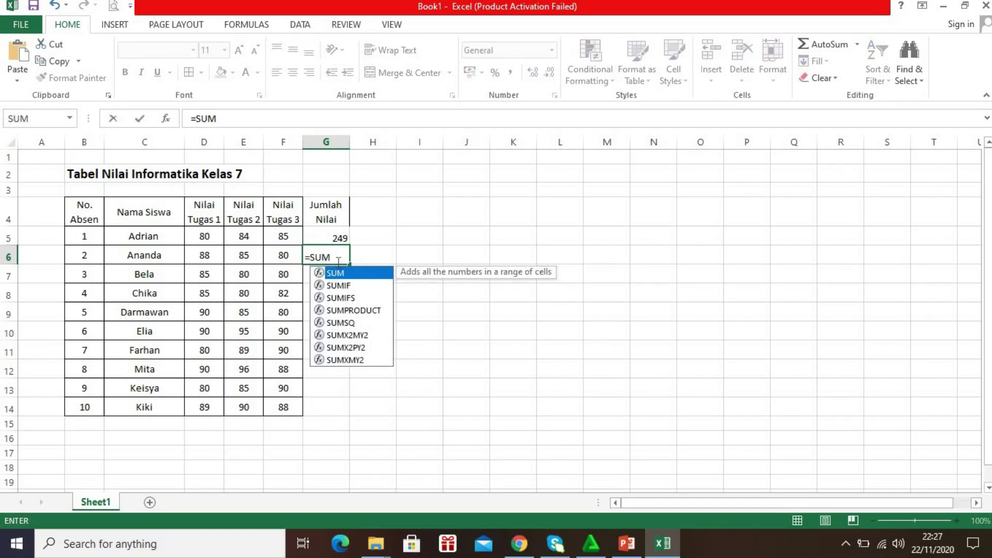
text(()
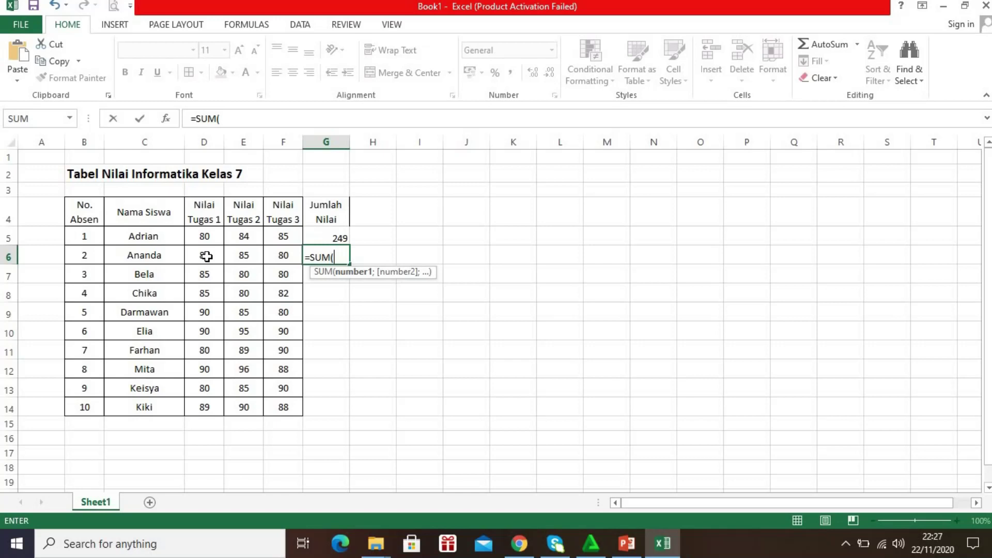
text(D)
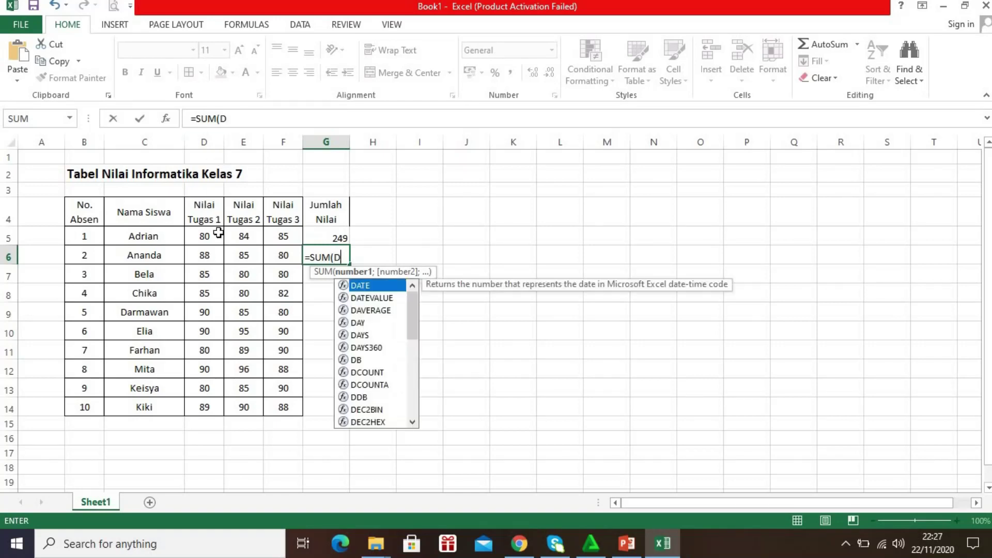
text(6:)
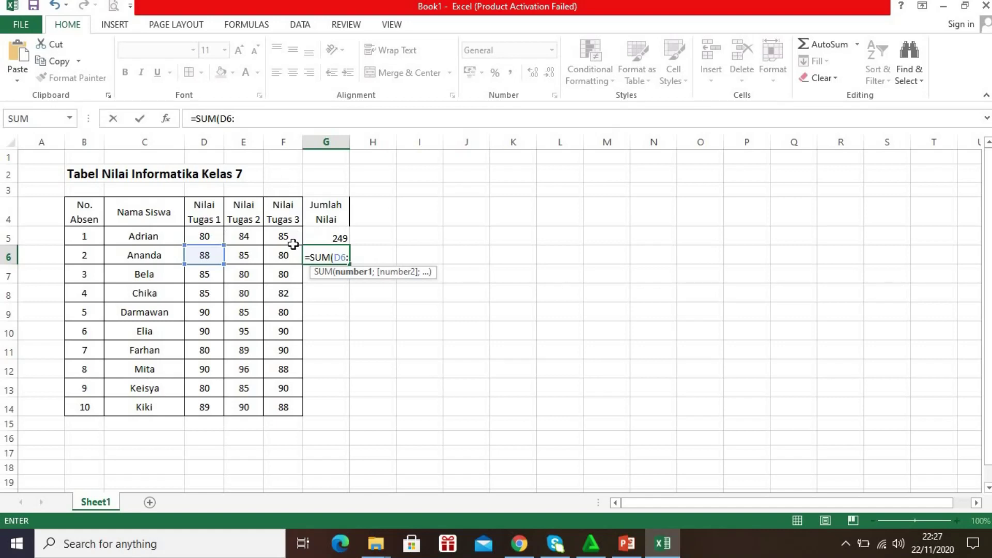
text(F6)
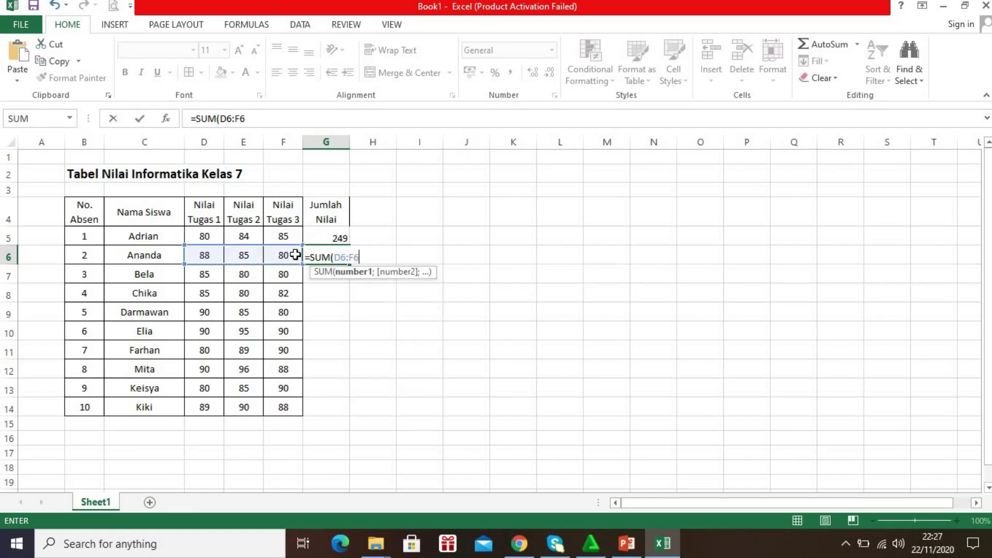
key(Return)
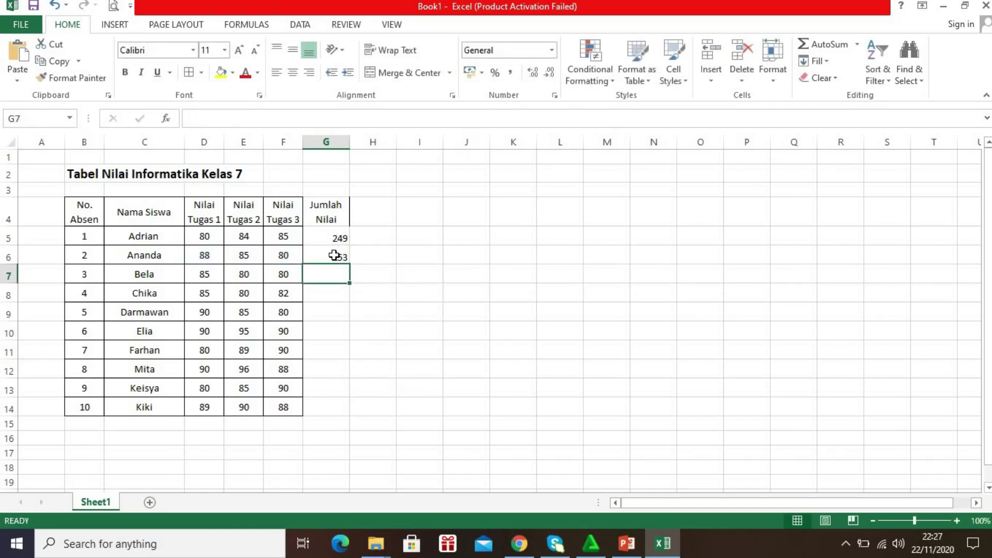
Fill the SUM formula from G6 down to G14 to total the remaining students' scores
click(338, 255)
click(339, 237)
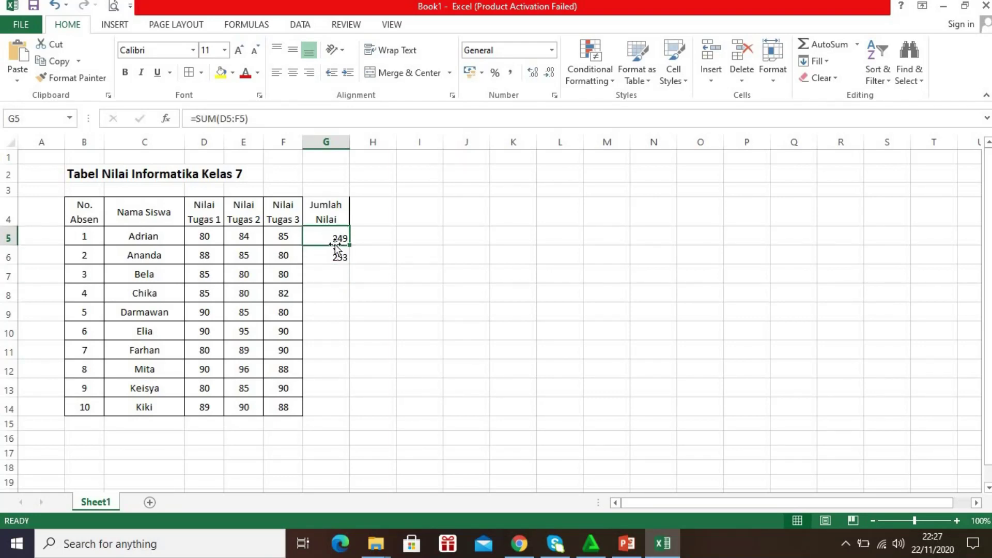
click(330, 277)
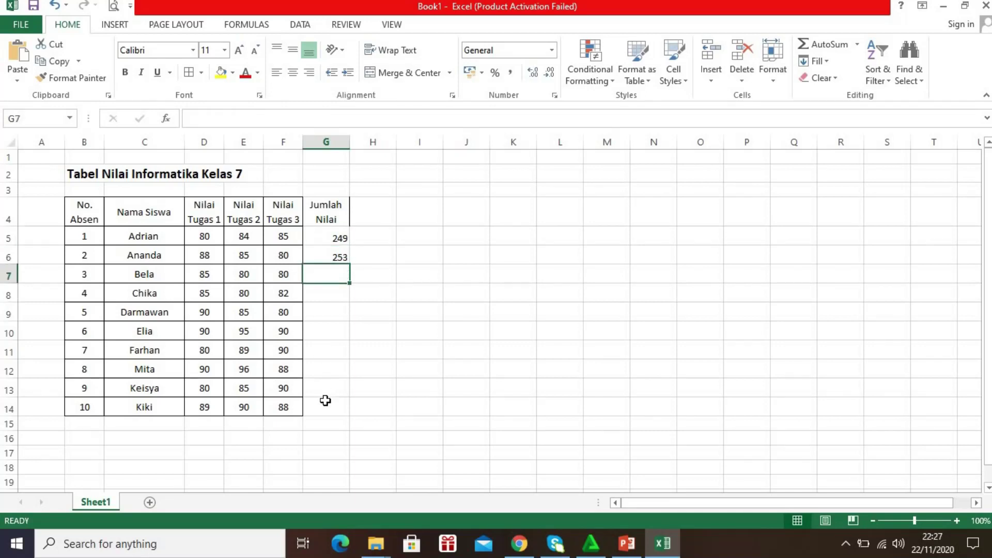
click(326, 407)
click(331, 253)
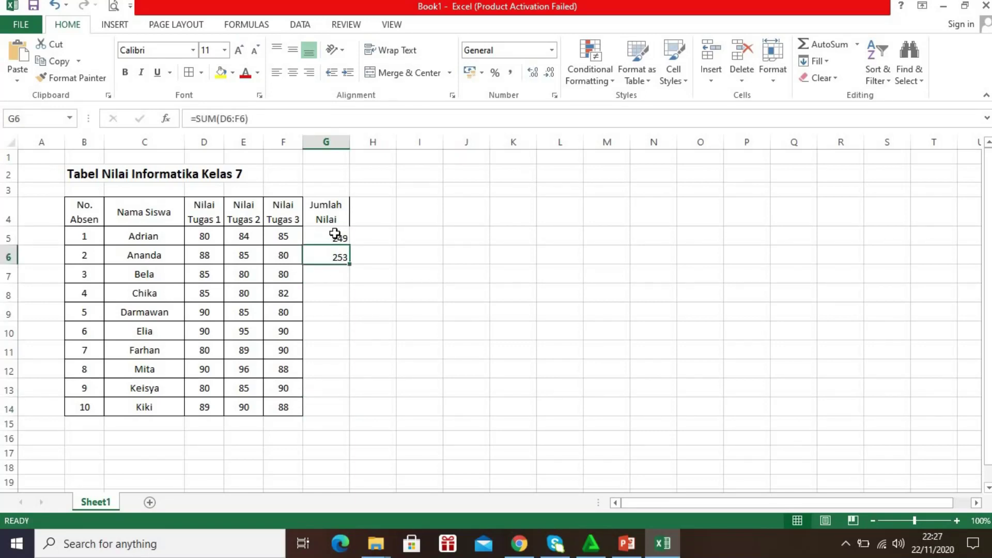
click(333, 235)
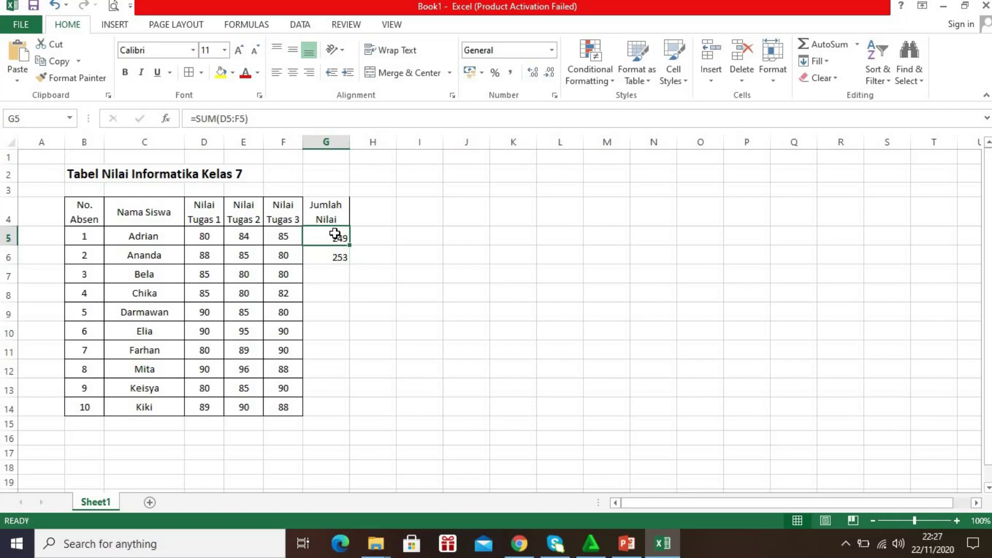
click(340, 261)
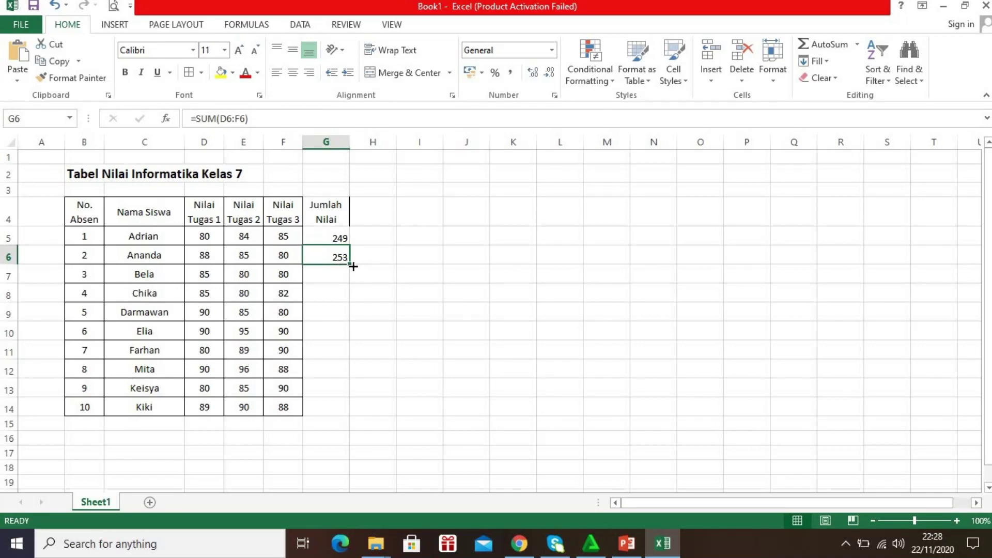
drag(350, 264, 337, 414)
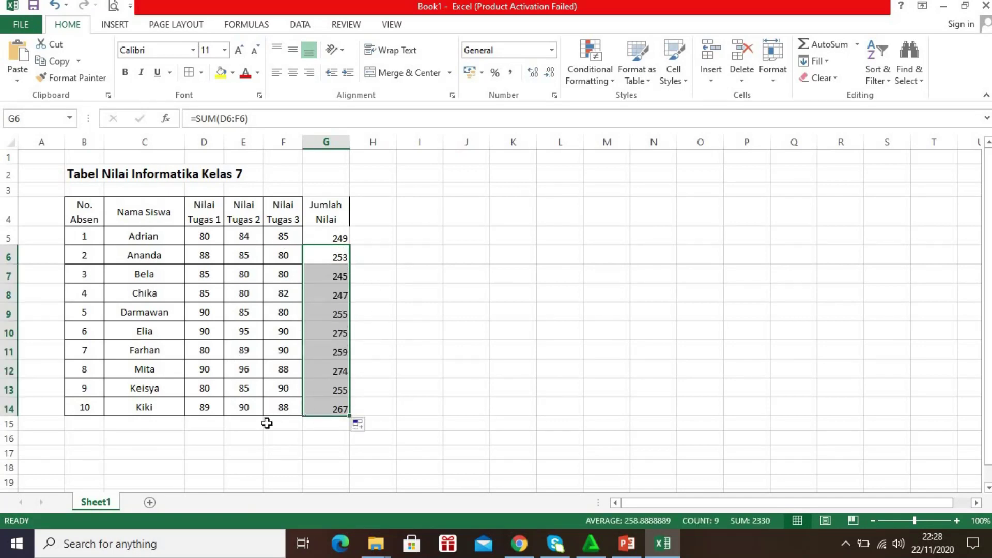
click(322, 404)
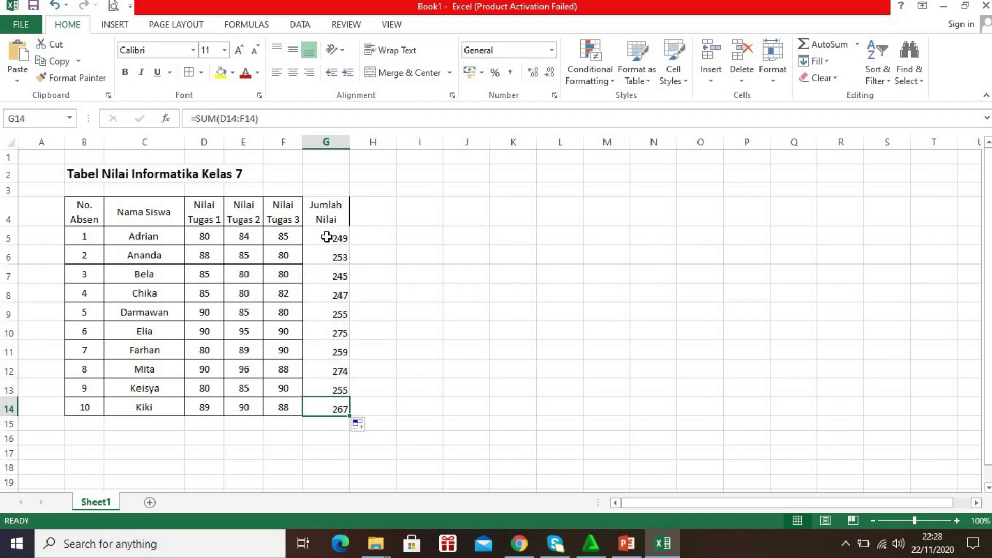
click(326, 237)
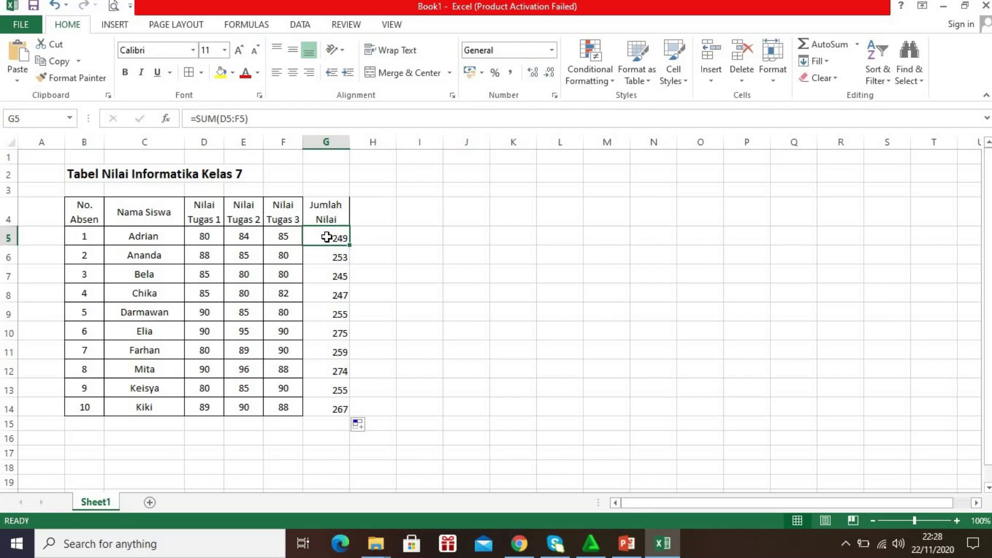
Add the column header "Rata-rata Nilai" in cell H4, beside "Jumlah Nilai"
click(390, 210)
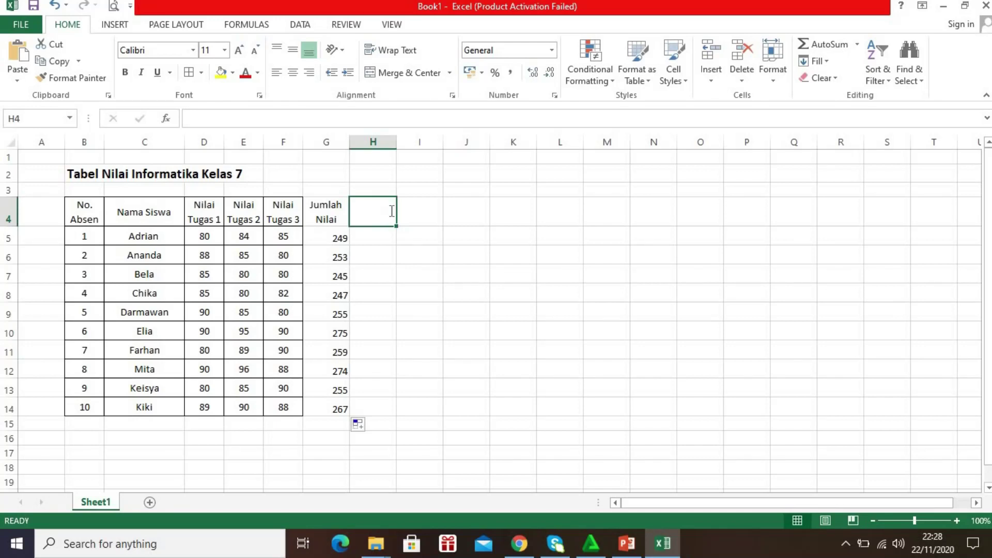
text(RATA)
key(BackSpace)
key(BackSpace)
key(BackSpace)
text(ata-rata)
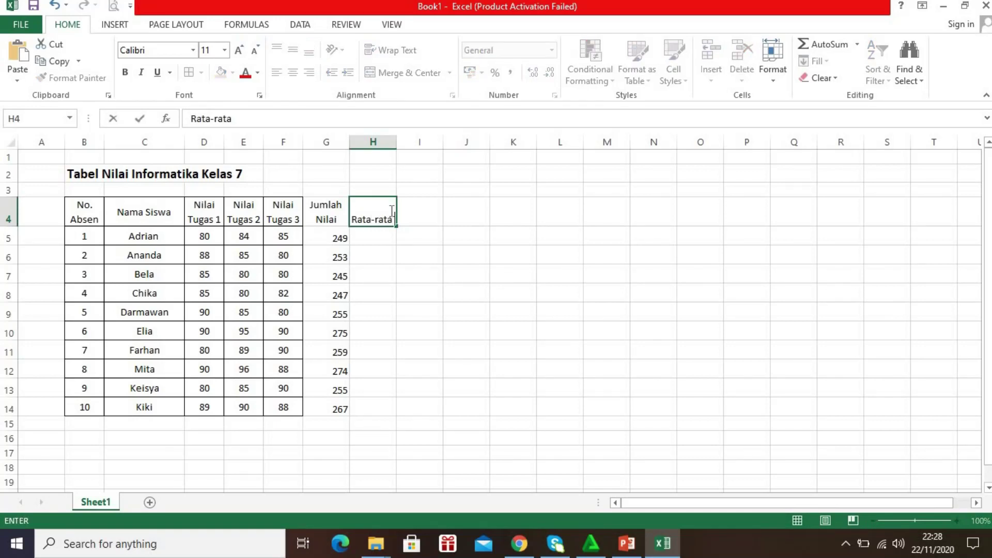
text( Nilai)
key(Return)
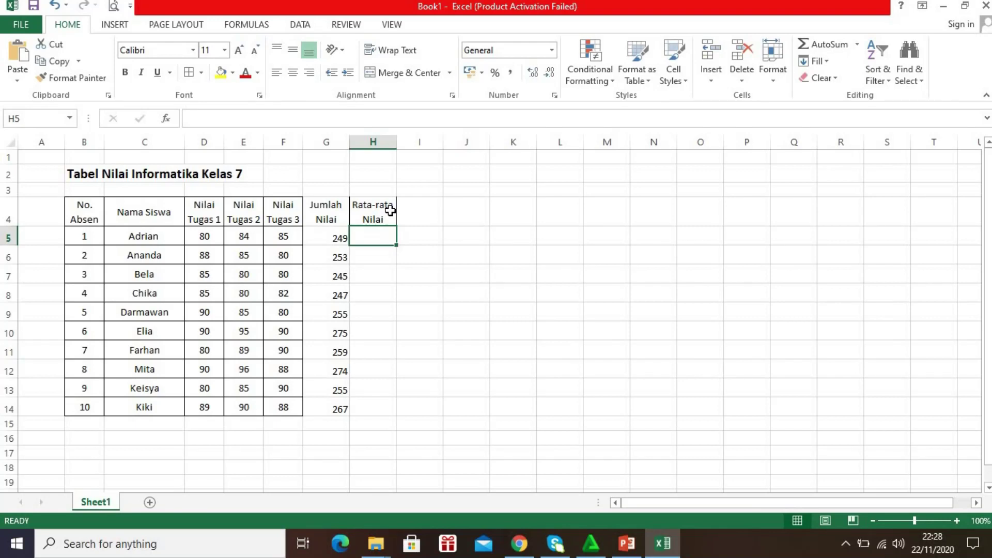
Average the first student's three assignment scores in H5 with the formula =AVERAGE(D5:F5)
text(=)
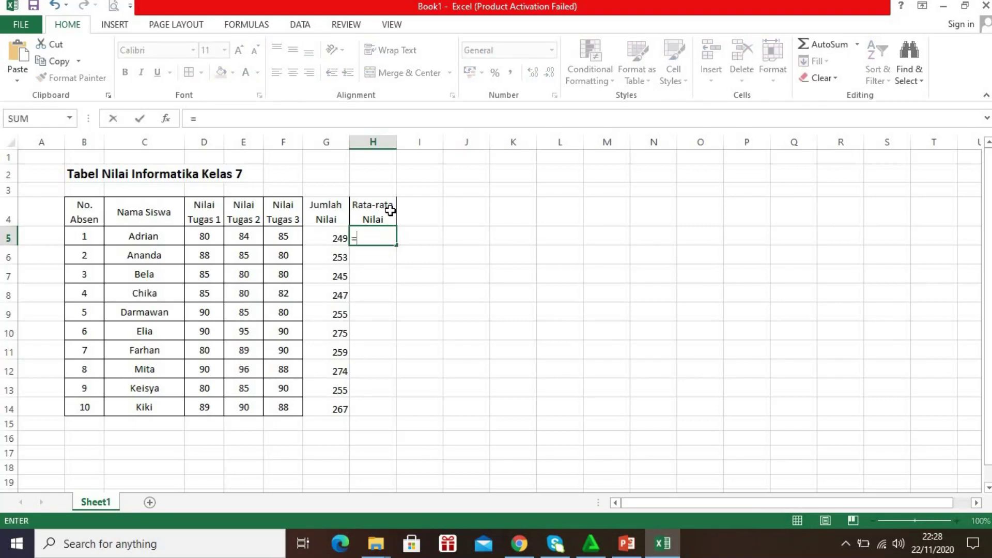
text(a)
key(BackSpace)
text(AVERAGE)
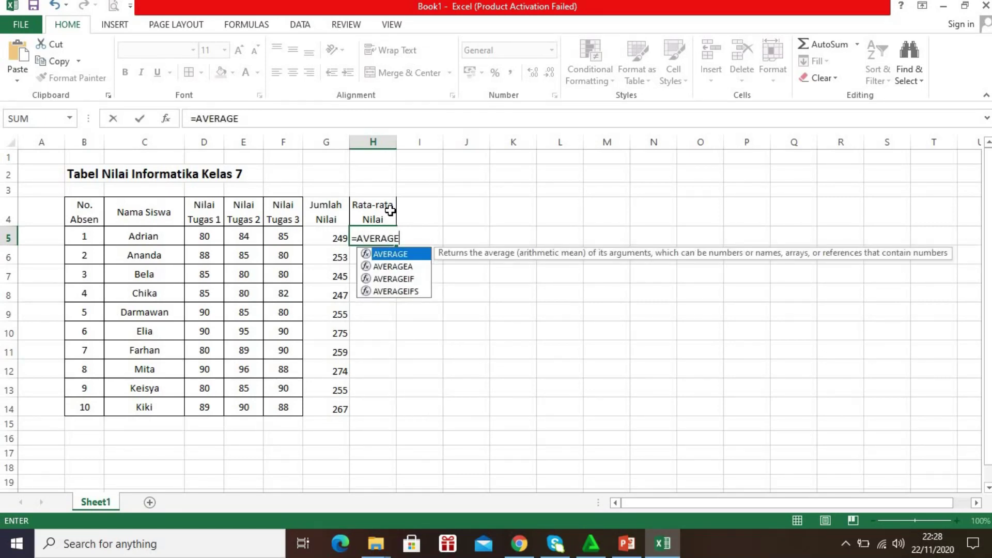
text(()
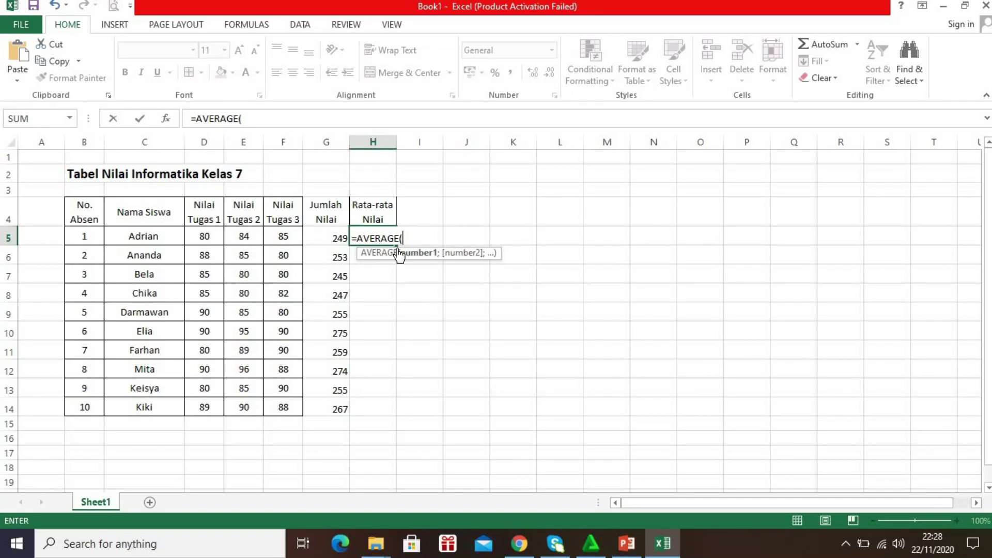
text(D5:)
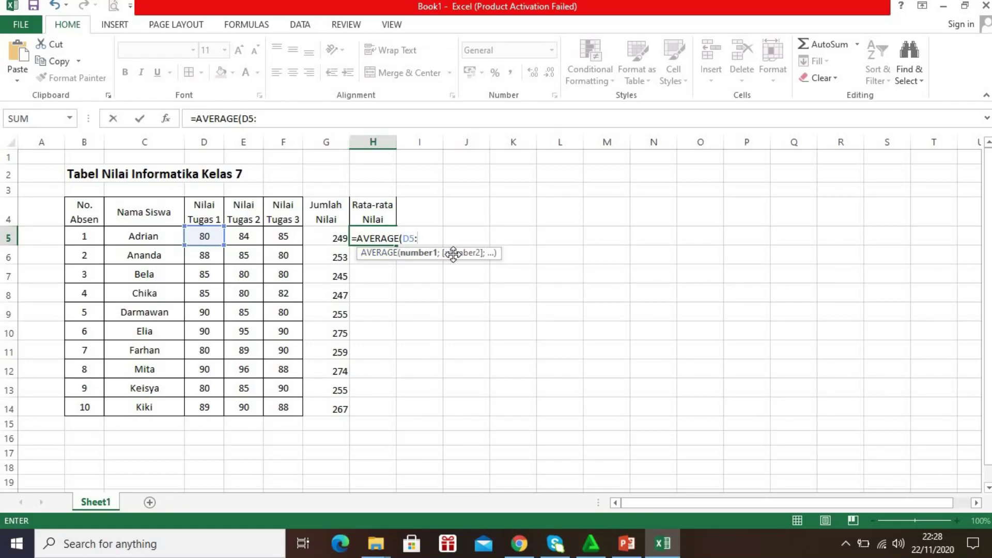
text(F)
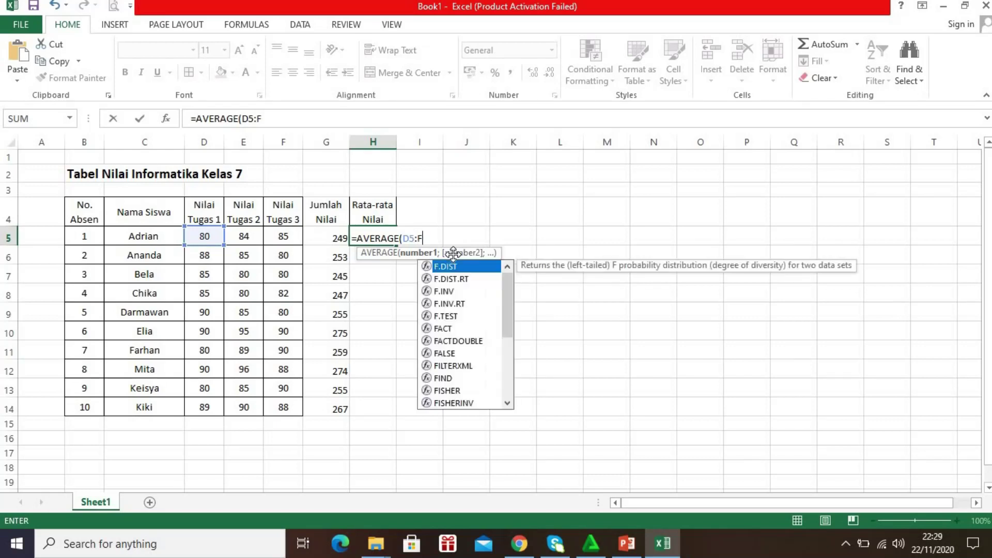
text(5))
key(Return)
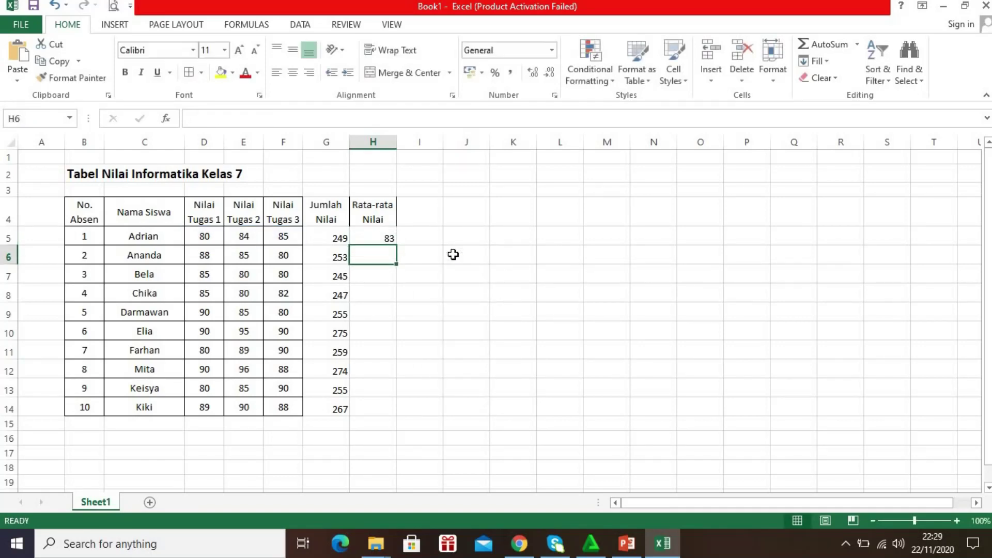
click(388, 233)
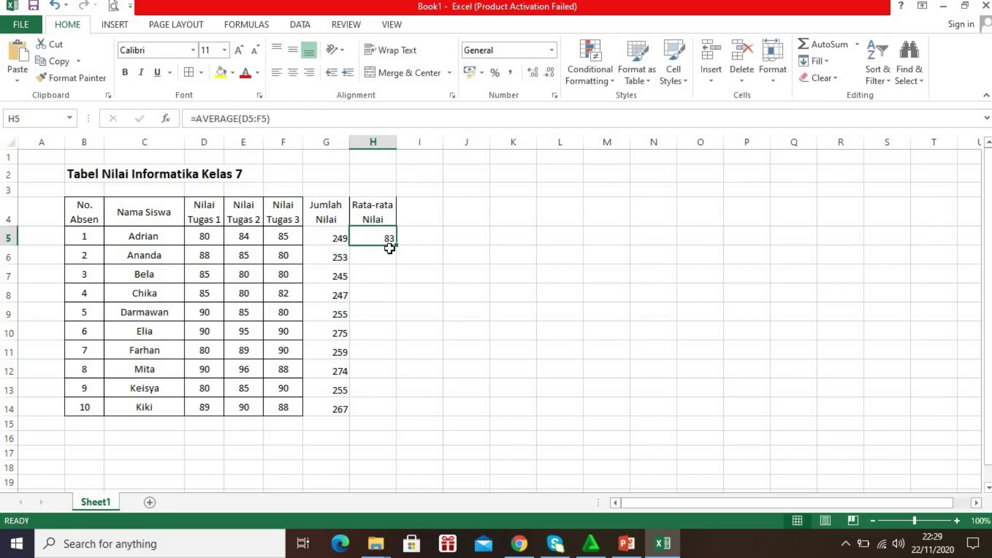
click(389, 257)
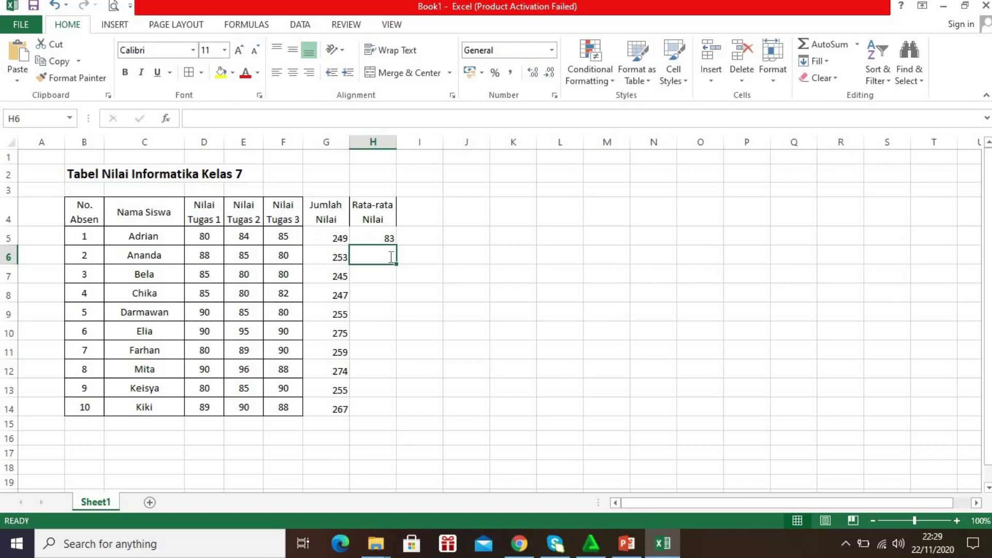
Average the second student's three assignment scores in H6 with the formula =AVERAGE(D6:F6)
text(=AVERAGE)
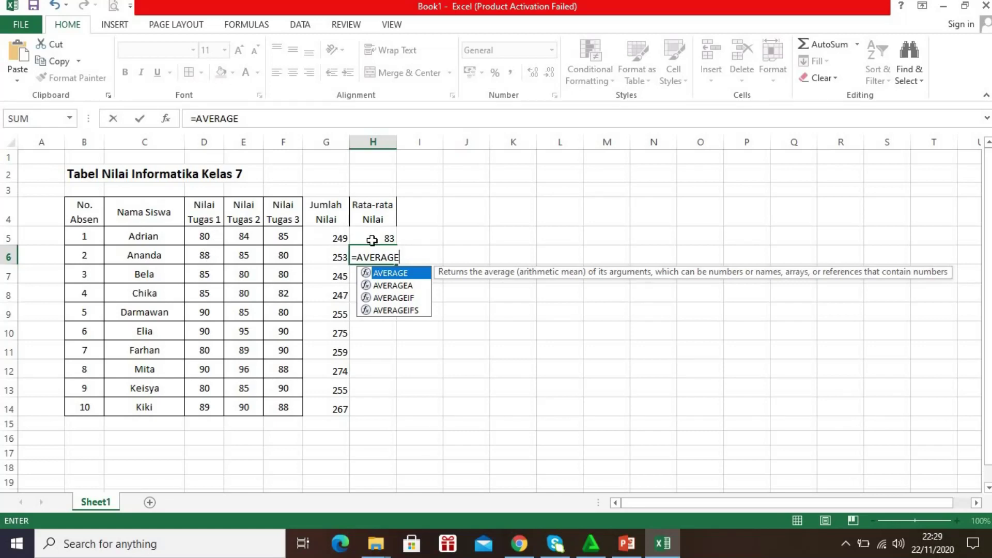
text((D6)
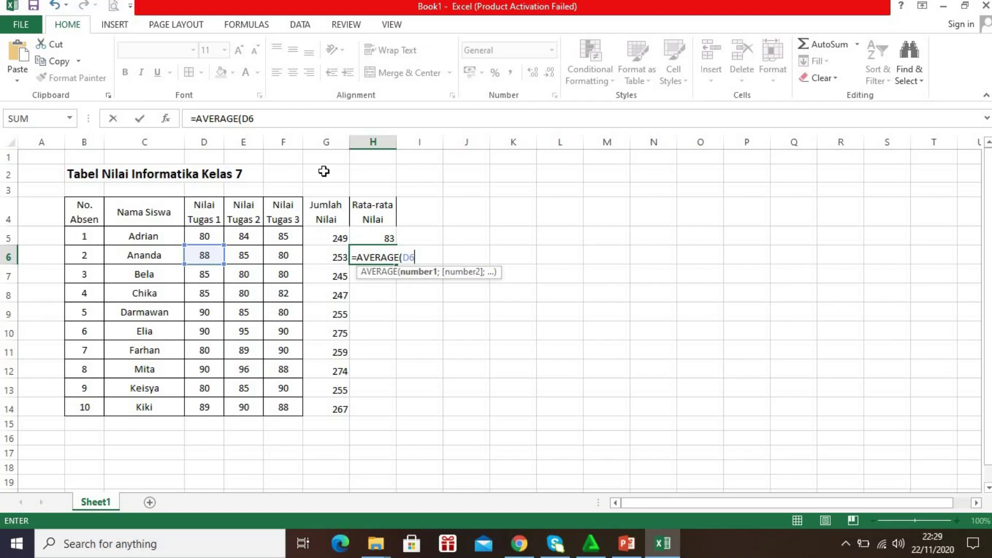
text(:F6)
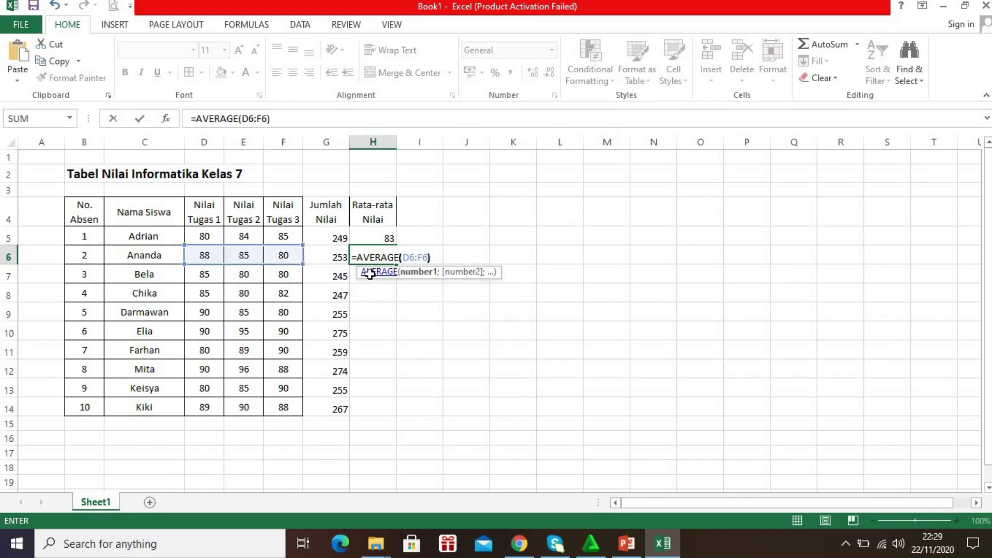
text())
key(Return)
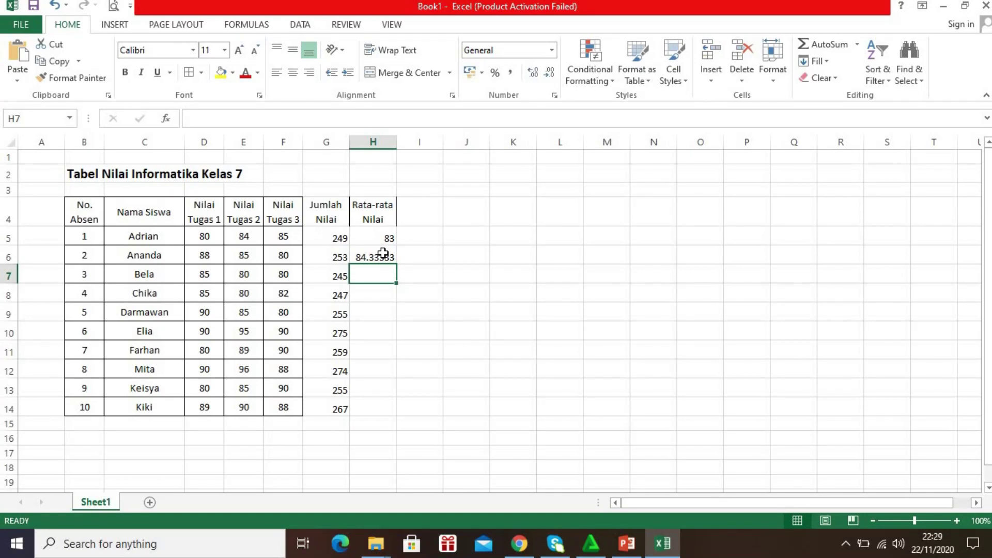
Fill the AVERAGE formula from H6 down to H14 to average the remaining students' scores
click(382, 257)
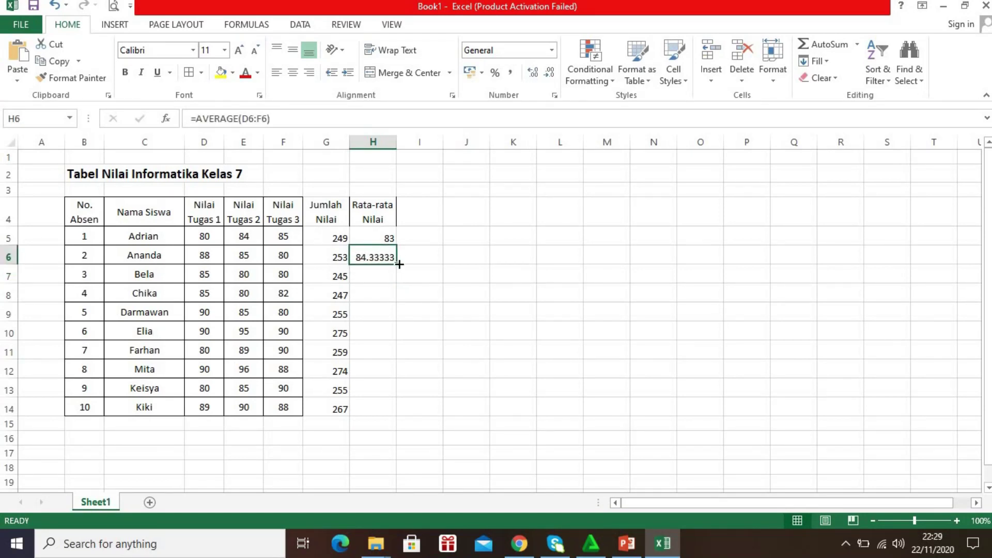
drag(394, 286, 392, 423)
click(441, 354)
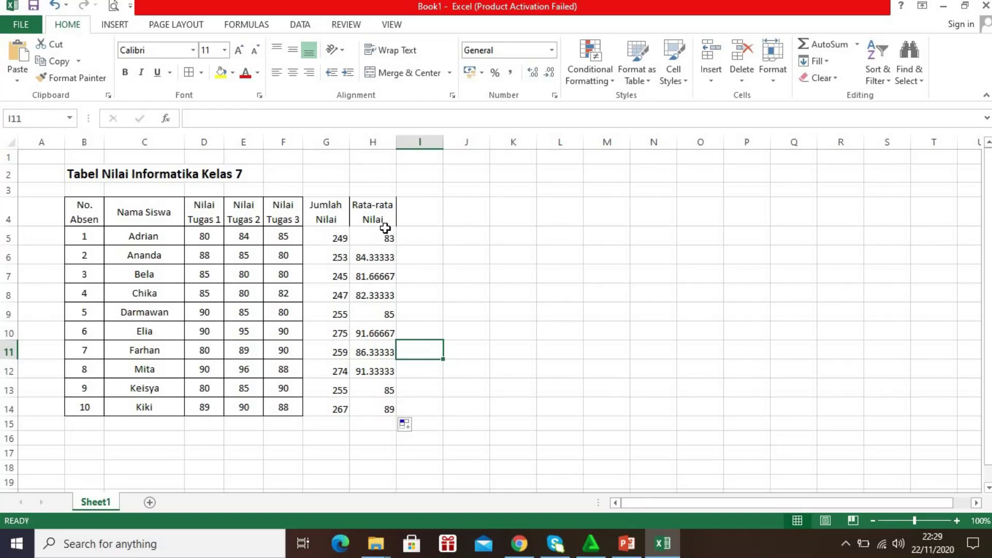
Try the default Number format on the second student's average in H6, and undo it
click(378, 256)
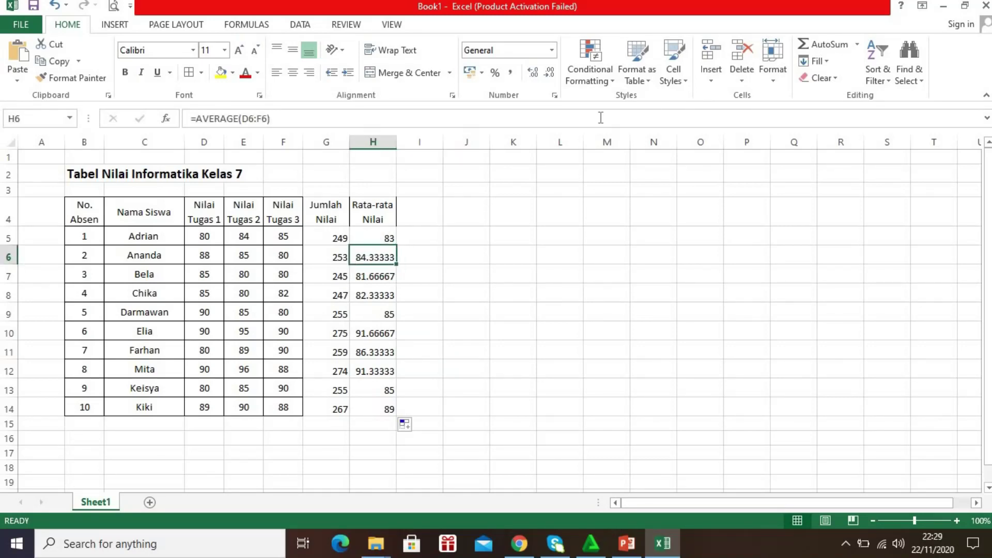
click(553, 49)
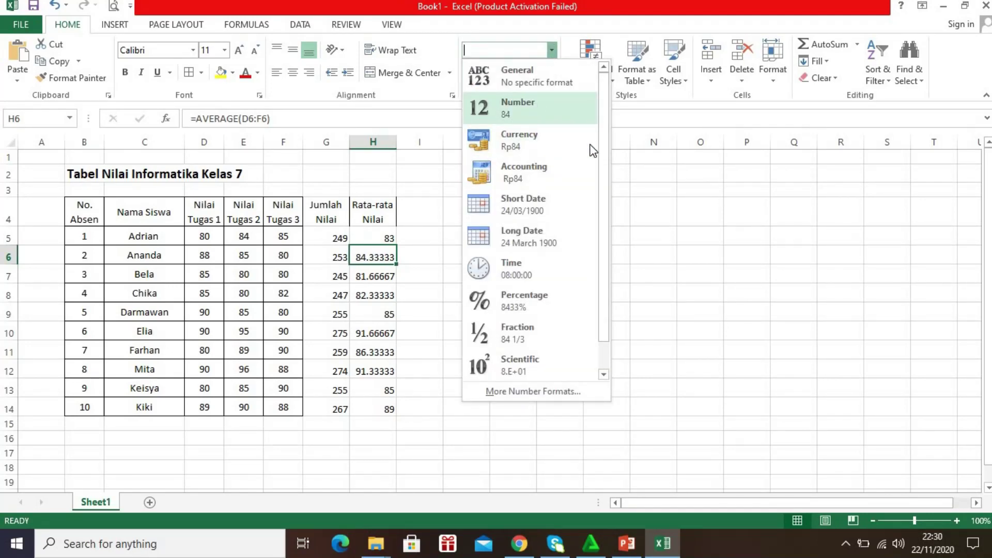
scroll(603, 231, down, 1)
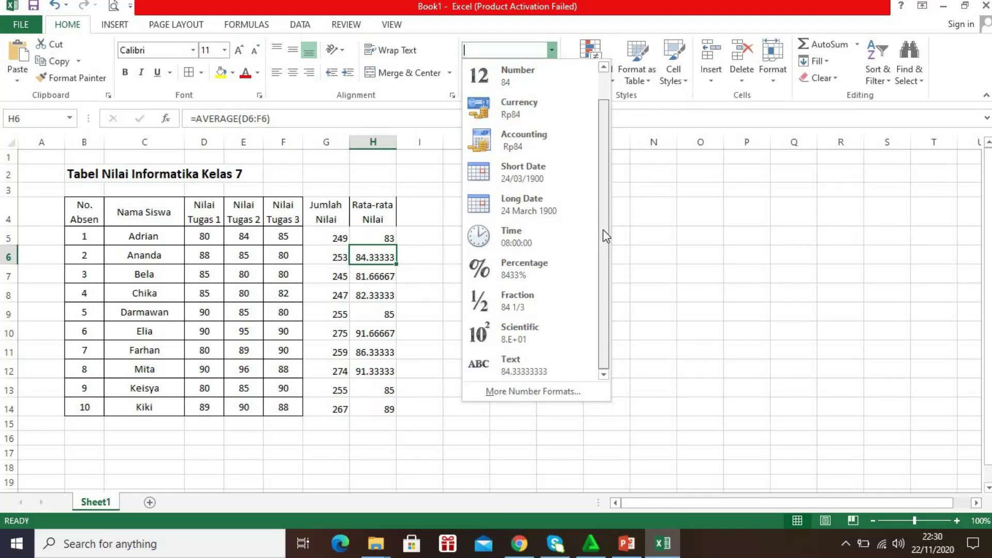
scroll(603, 124, up, 1)
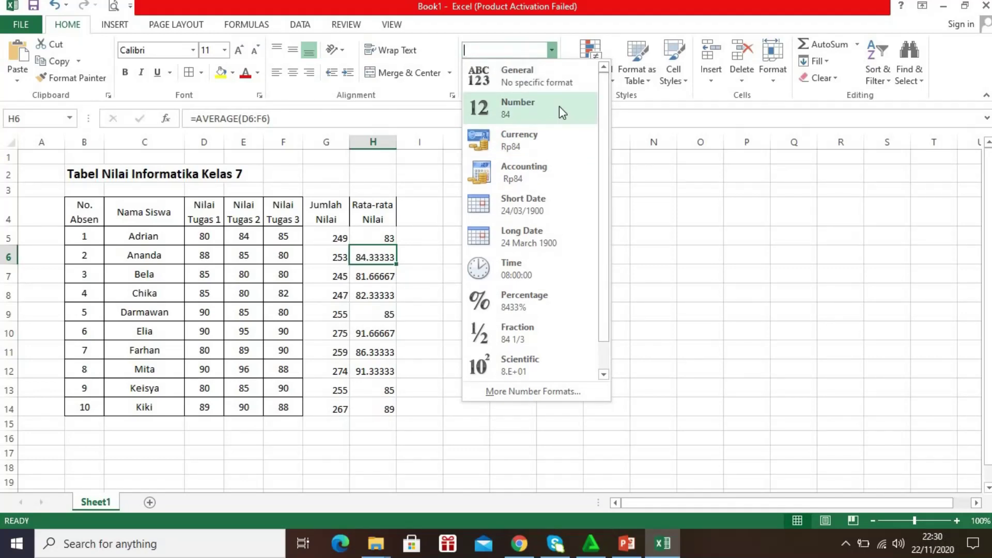
click(560, 106)
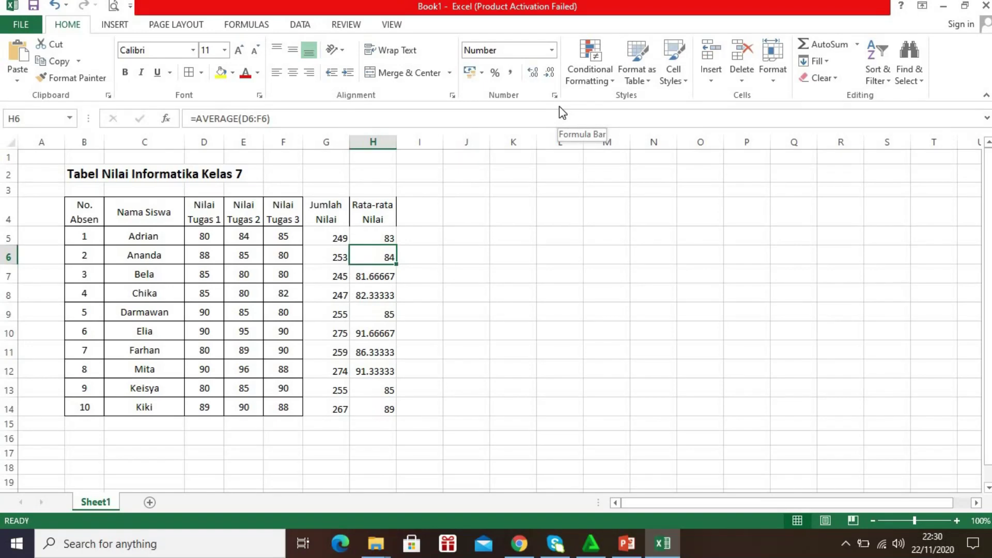
key(ctrl+z)
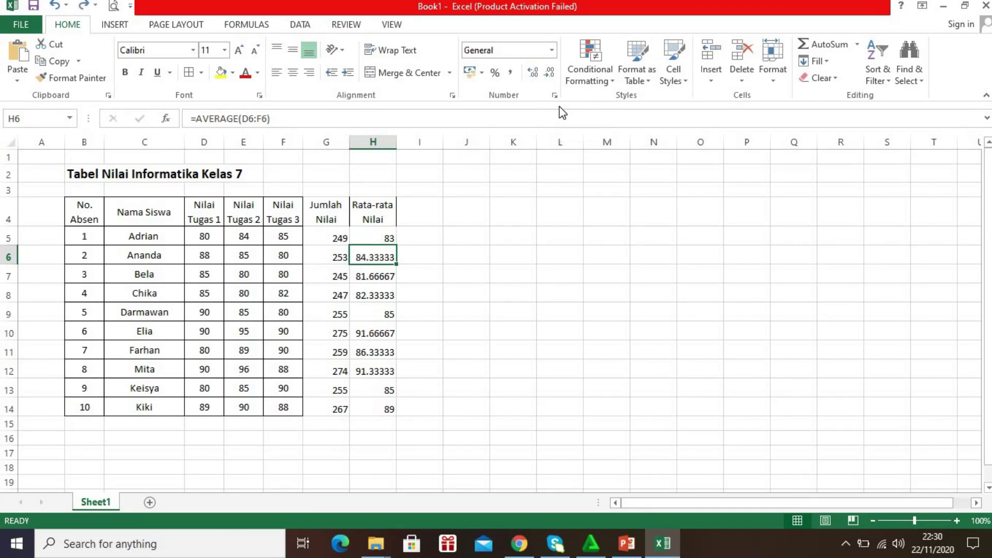
Try the Number format with 2 decimal places on the average in H6, and reset the cell to General
click(553, 50)
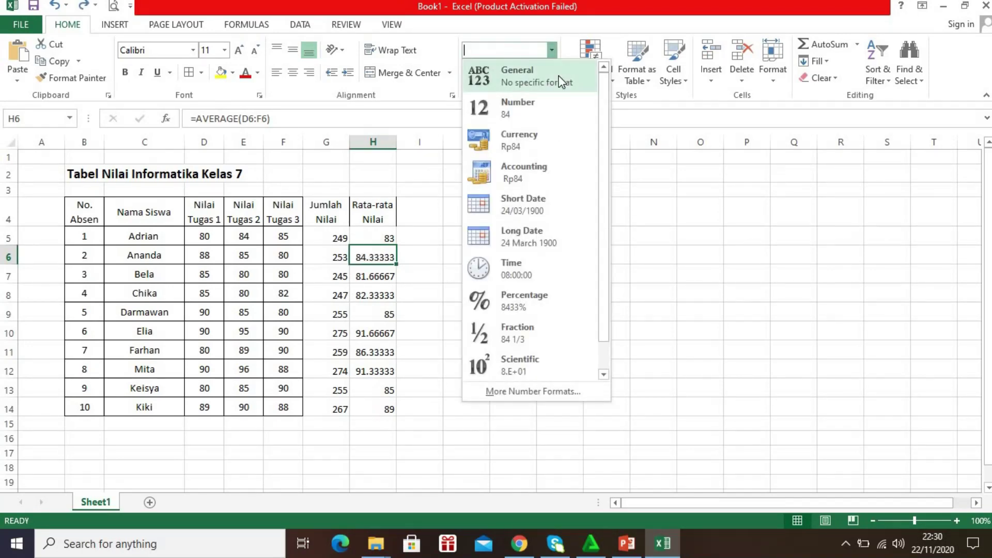
click(560, 83)
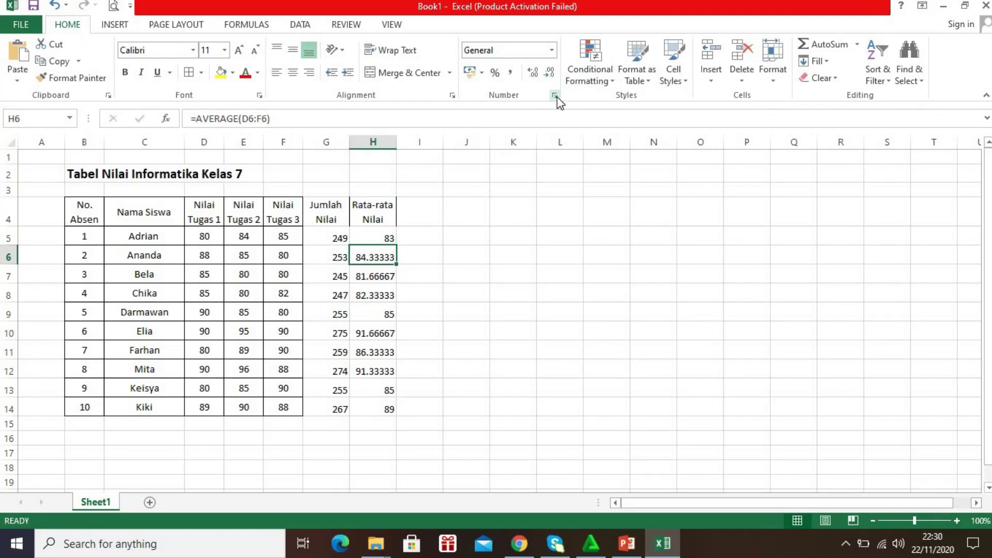
click(555, 96)
click(369, 182)
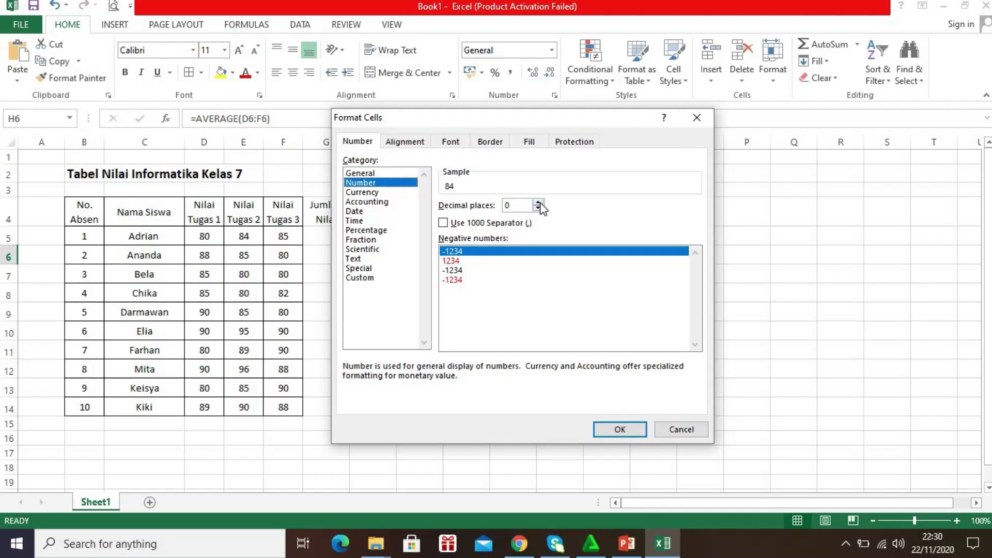
click(539, 202)
click(538, 202)
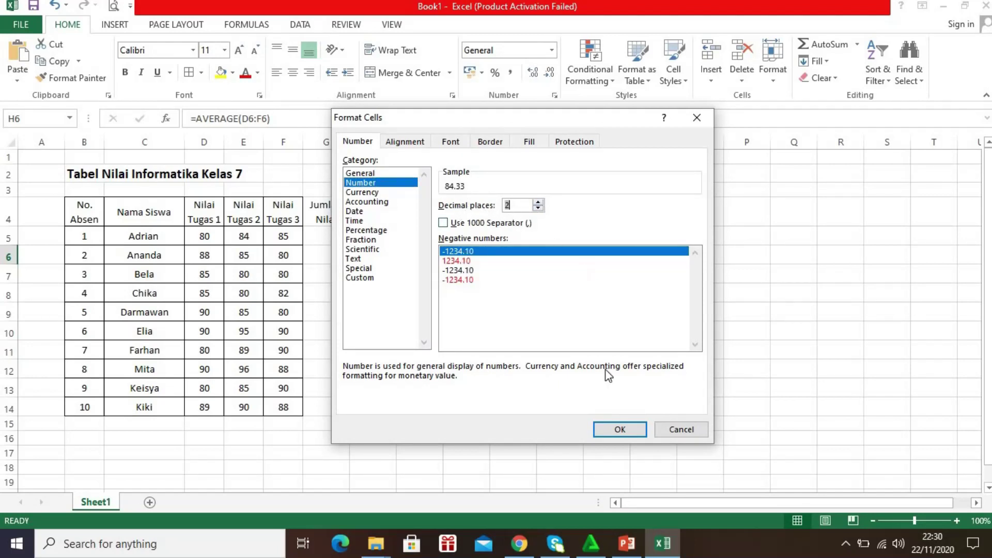
click(622, 430)
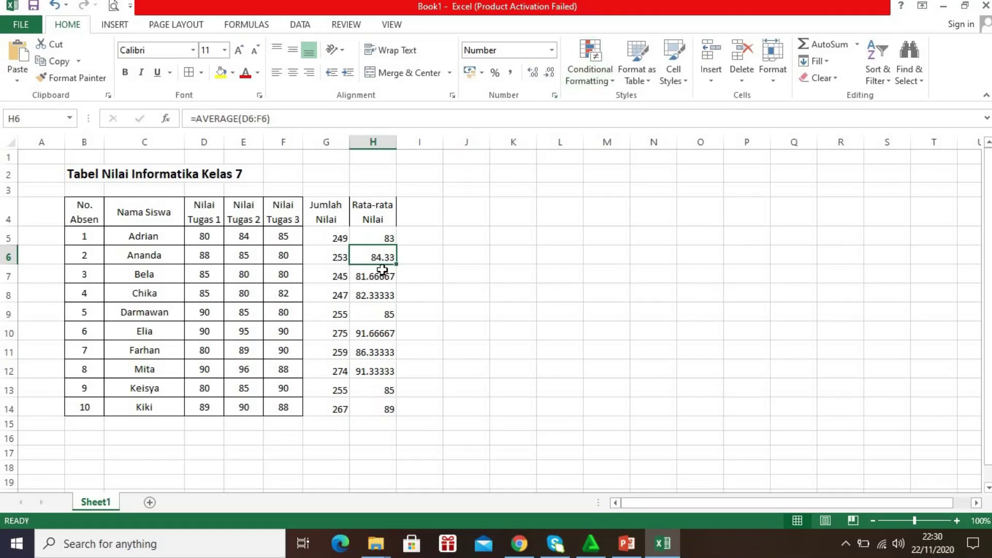
click(552, 50)
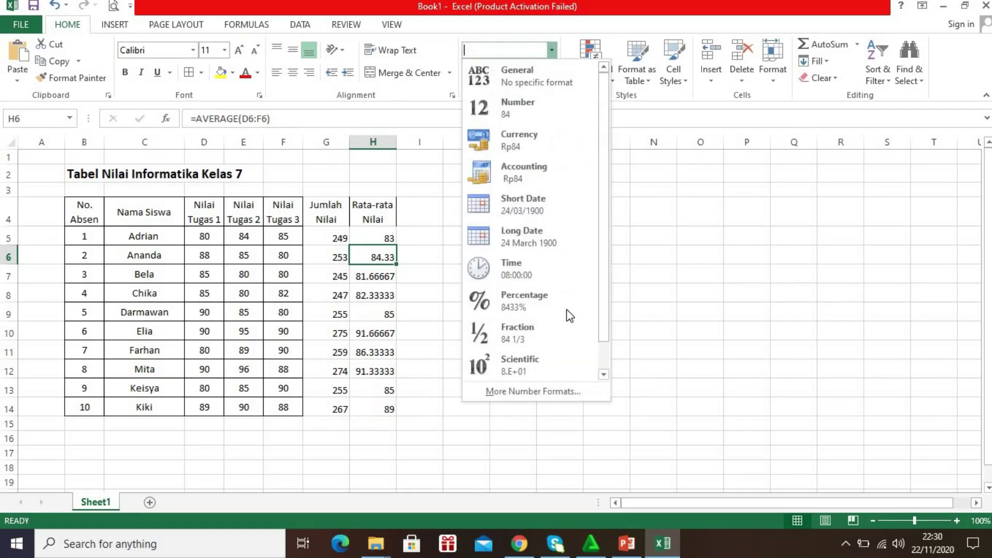
click(538, 80)
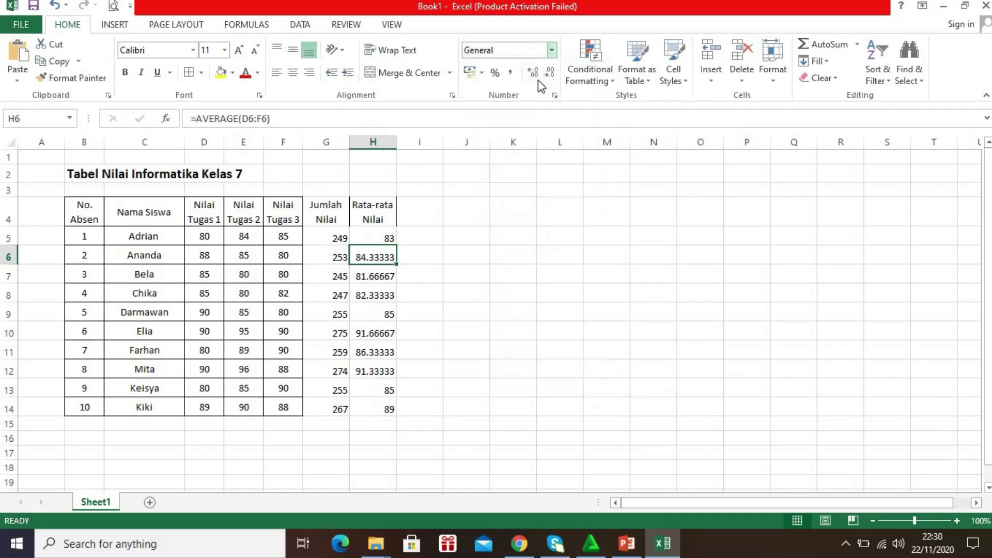
Format the second student's average in H6 as Number with 1 decimal place
click(552, 51)
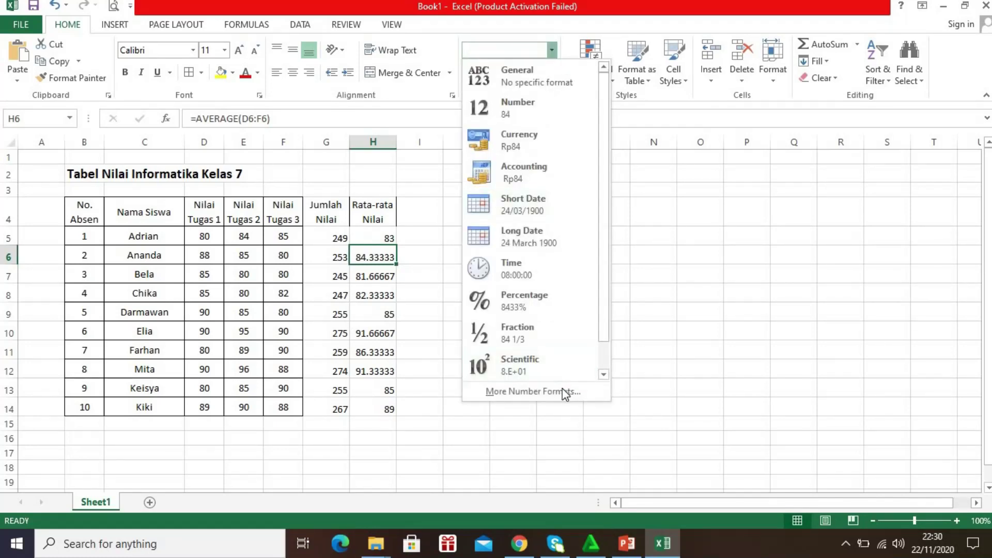
click(564, 393)
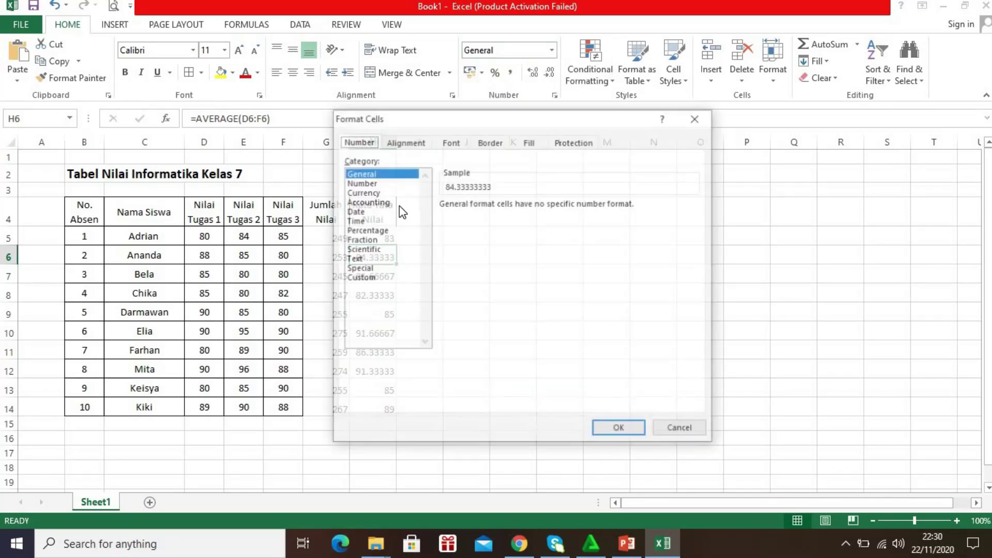
click(373, 184)
click(539, 208)
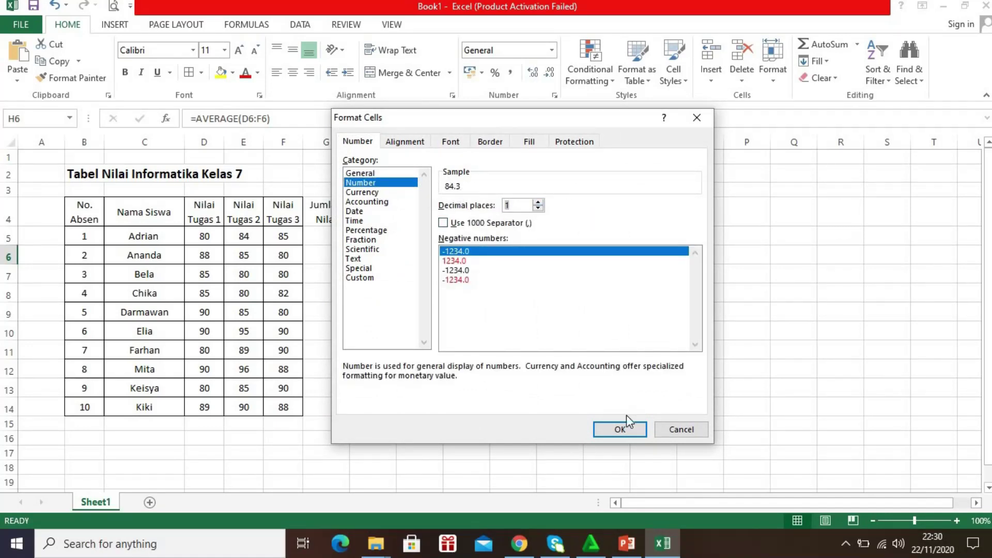
click(632, 429)
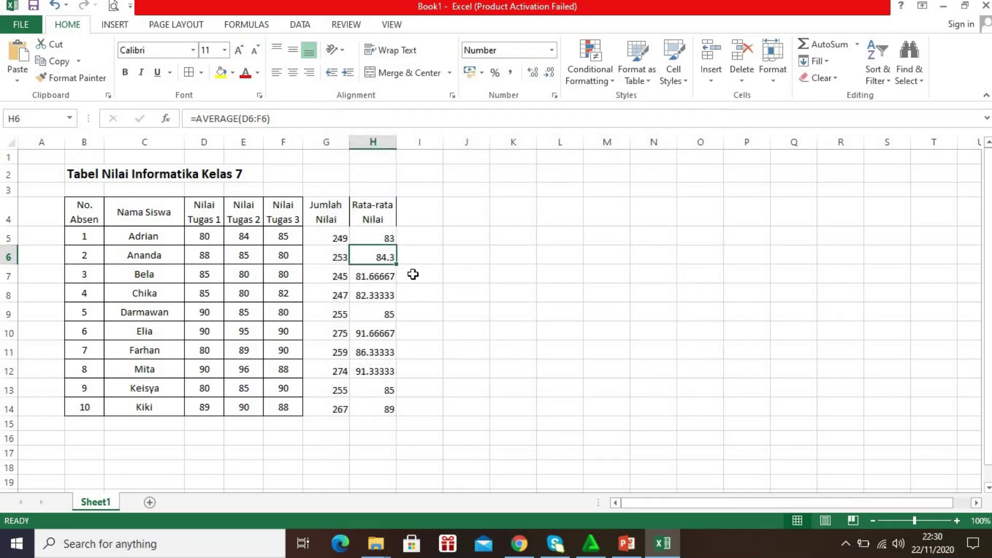
Format the remaining students' averages in H7:H14 as Number with 1 decimal place
click(413, 274)
click(374, 268)
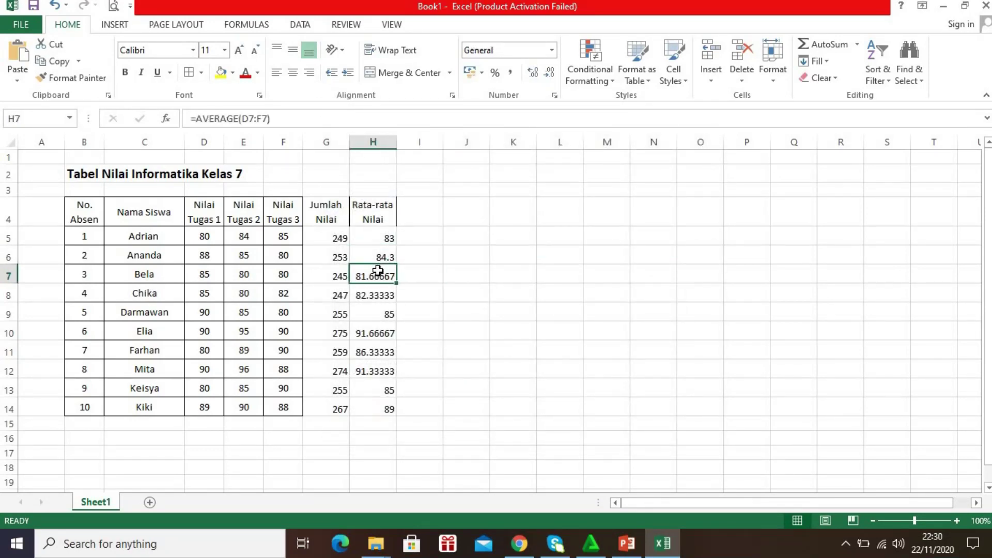
drag(369, 277, 379, 411)
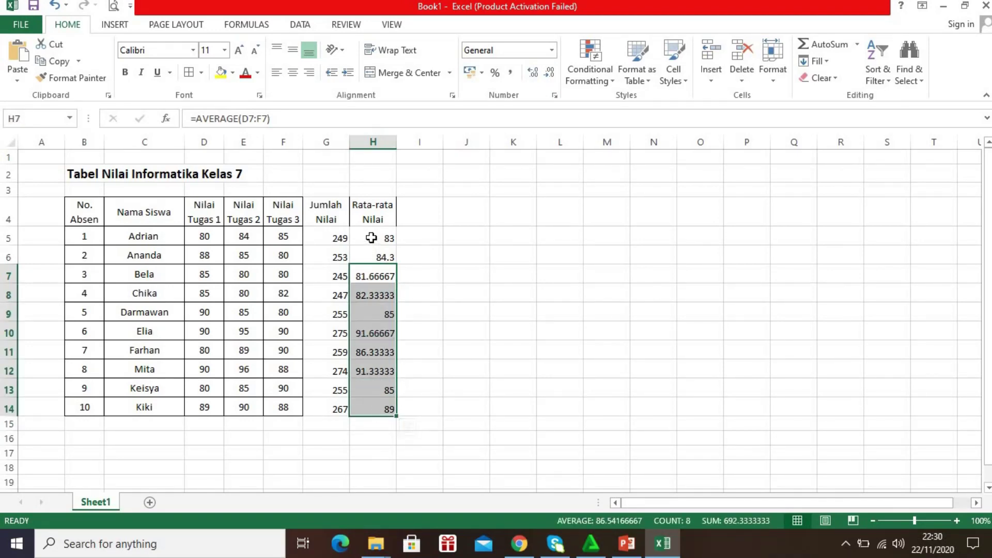
click(554, 96)
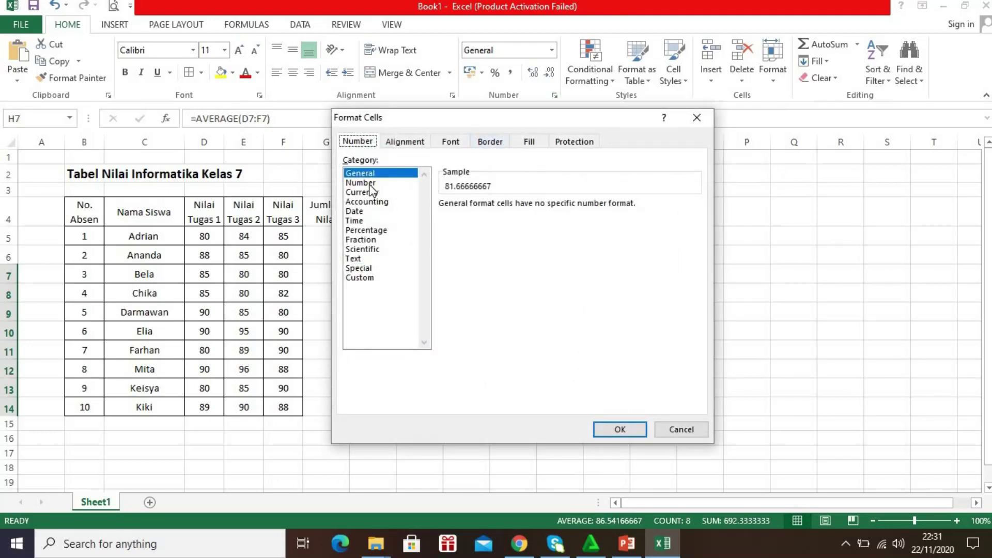
click(360, 182)
click(539, 209)
click(539, 203)
click(621, 429)
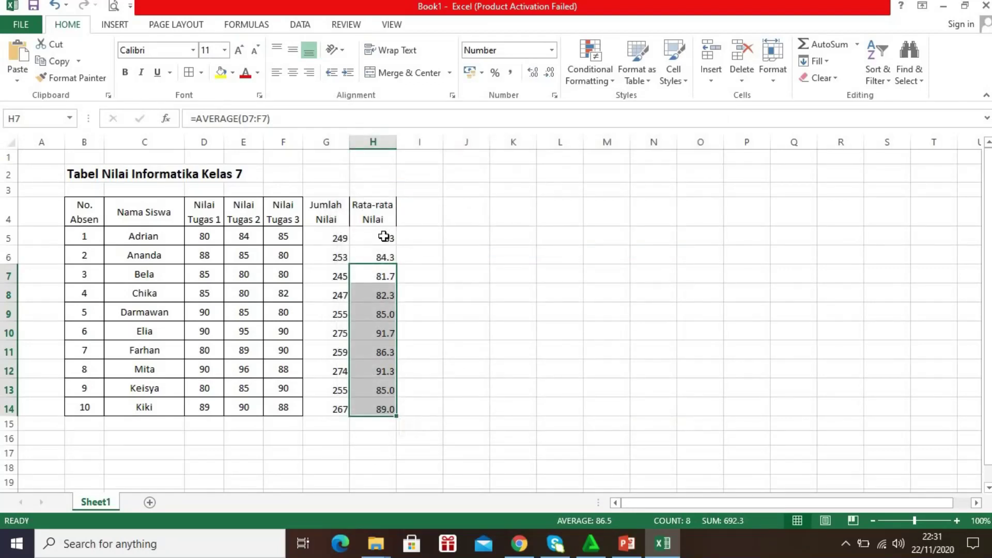
Format the first student's average in H5 as Number with 1 decimal place
click(384, 237)
click(554, 97)
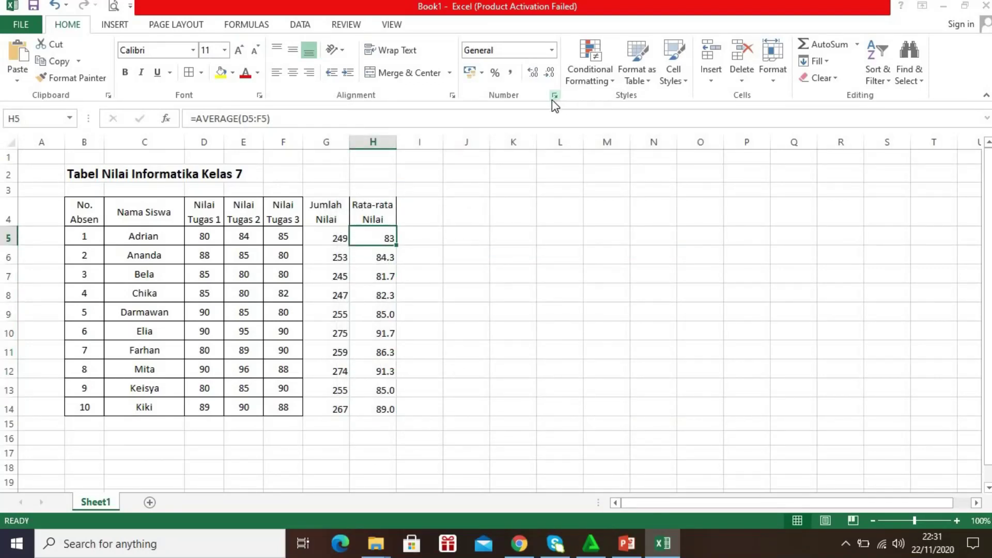
click(380, 184)
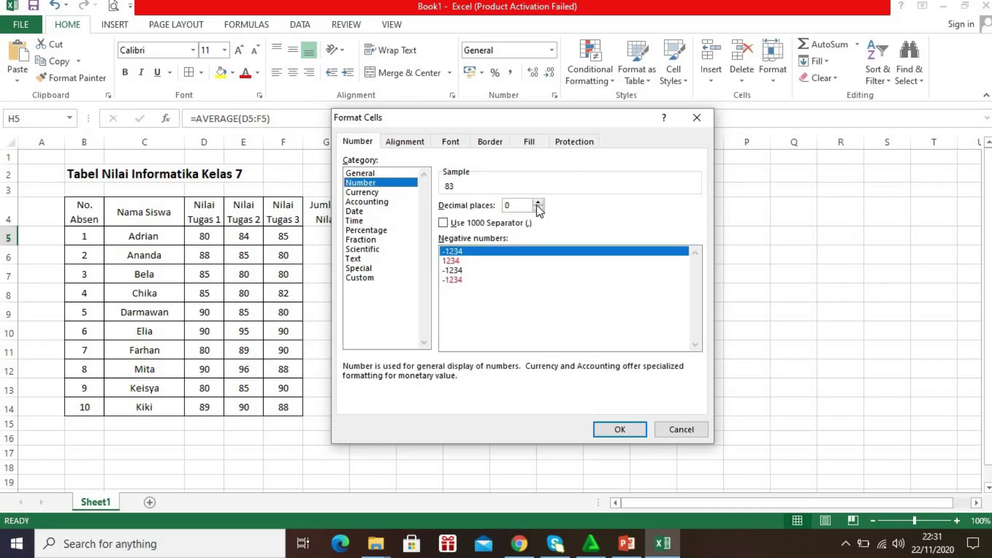
click(538, 203)
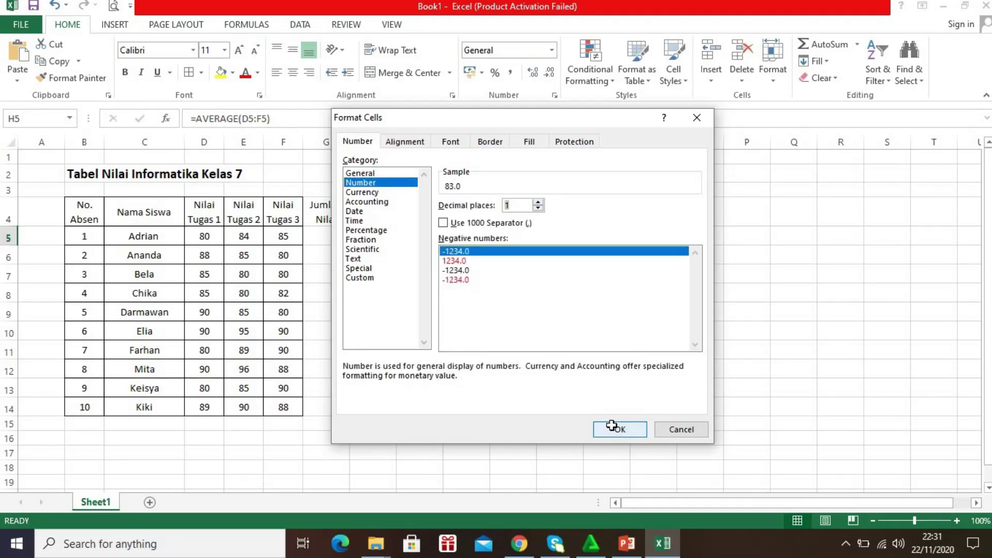
click(612, 426)
click(476, 279)
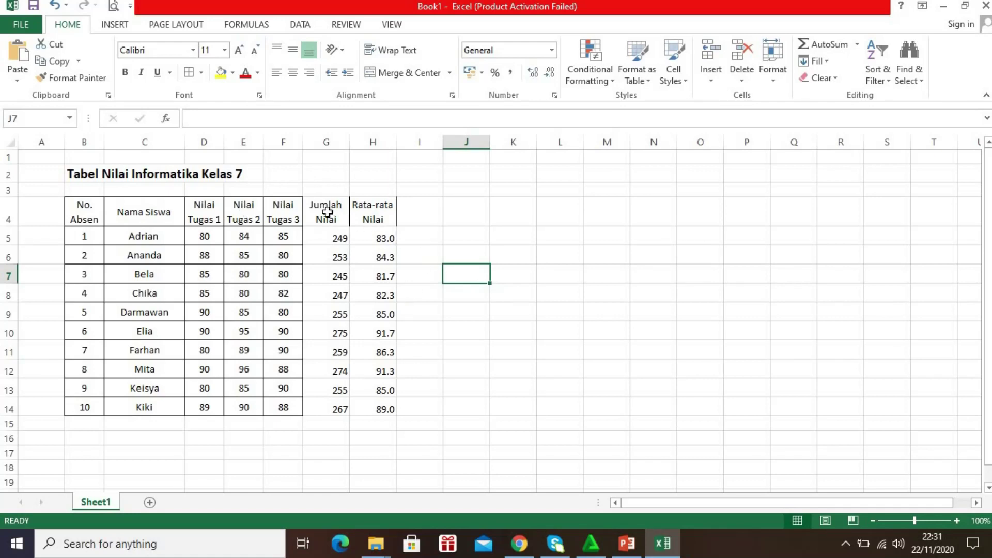
Apply All Borders to the "Jumlah Nilai" and "Rata-rata Nilai" columns in G4:H14
drag(317, 208, 373, 216)
drag(378, 288, 378, 410)
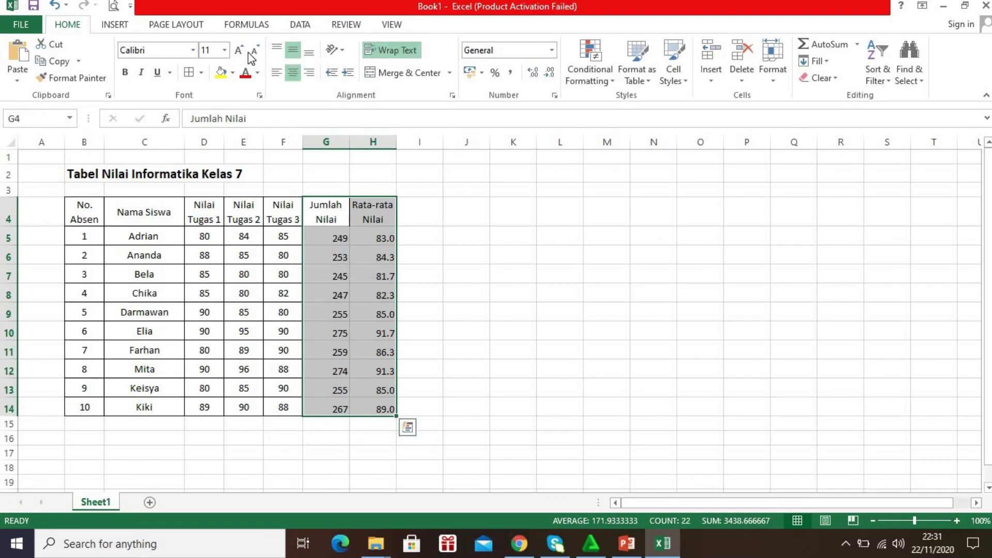
click(202, 74)
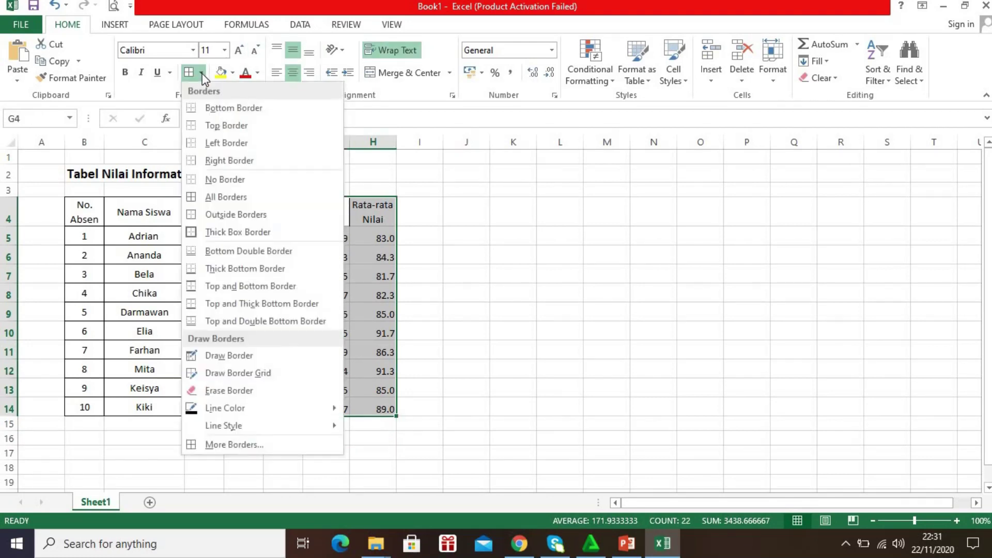
click(235, 199)
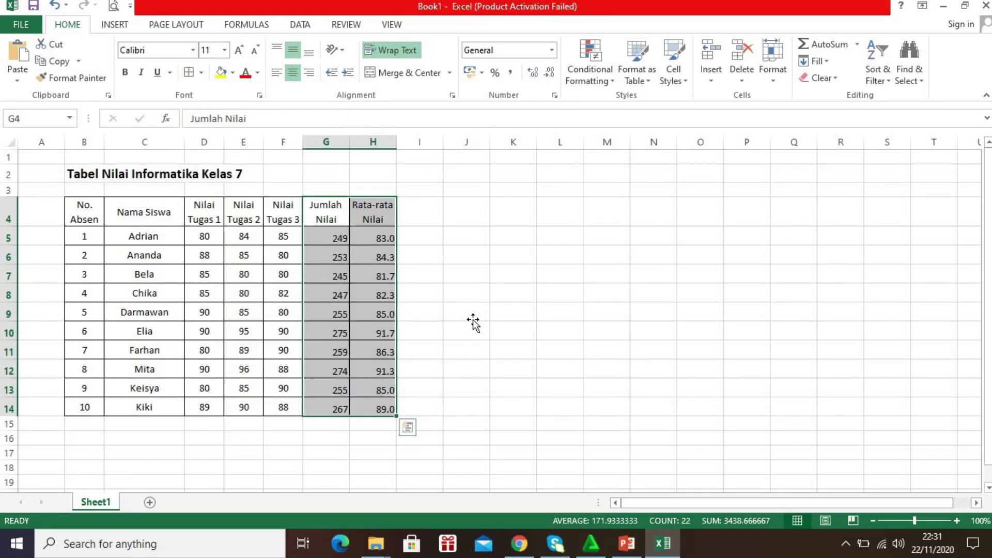
click(473, 321)
Center the totals and averages in G5:H14 horizontally and align them to the middle of their cells vertically
drag(336, 234, 381, 416)
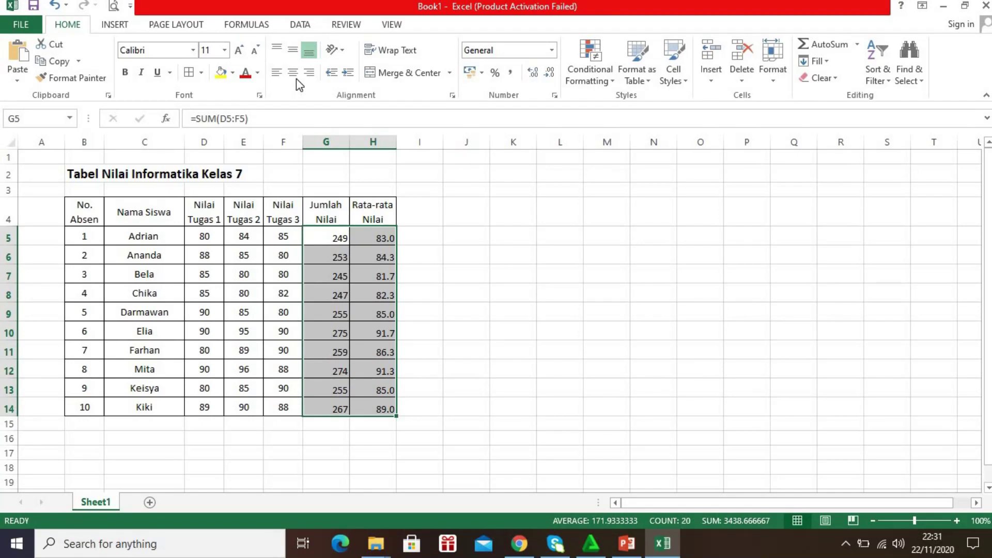
click(293, 75)
click(297, 52)
click(478, 249)
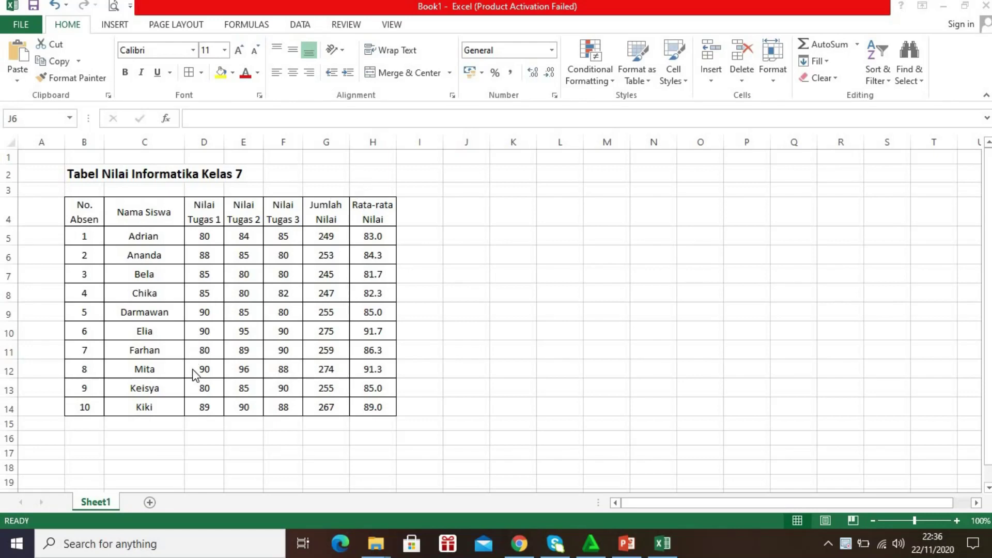
Enter the row labels "Nilai Terbesar" in C15 and "Nilai Terkecil" in C16 below the student names
click(157, 423)
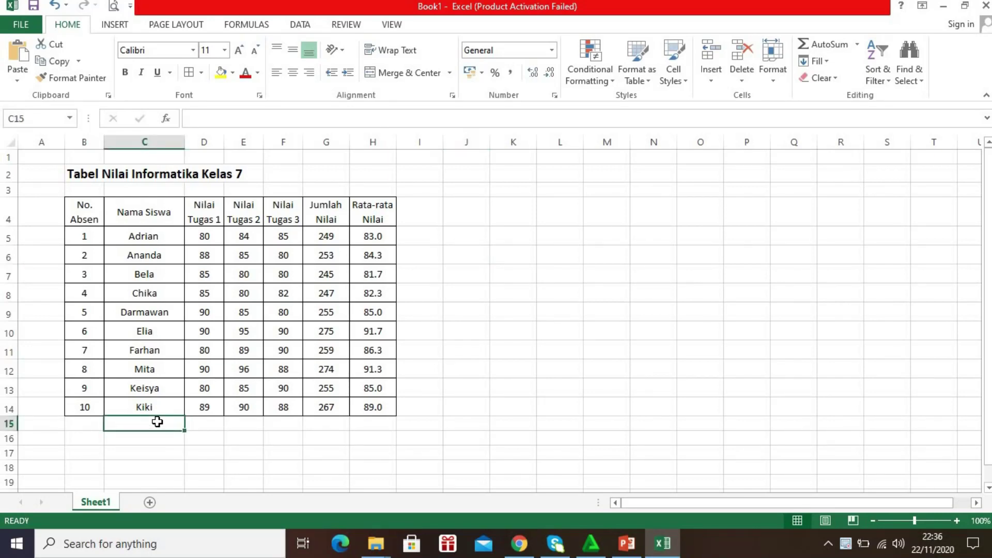
text(NILA)
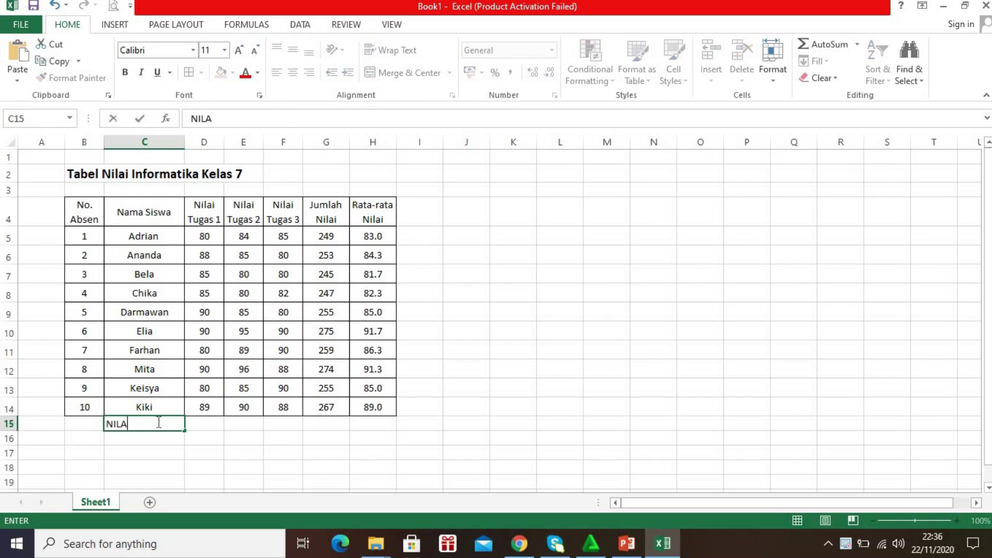
text(I)
key(BackSpace)
key(BackSpace)
key(BackSpace)
text(lai Terbesar)
key(Return)
text(Nilai )
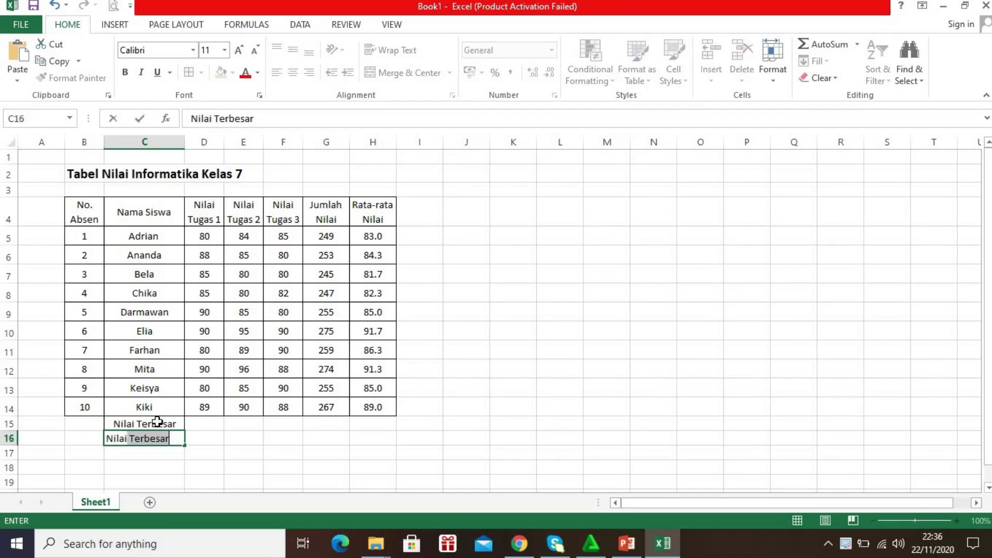
text(Terkecil)
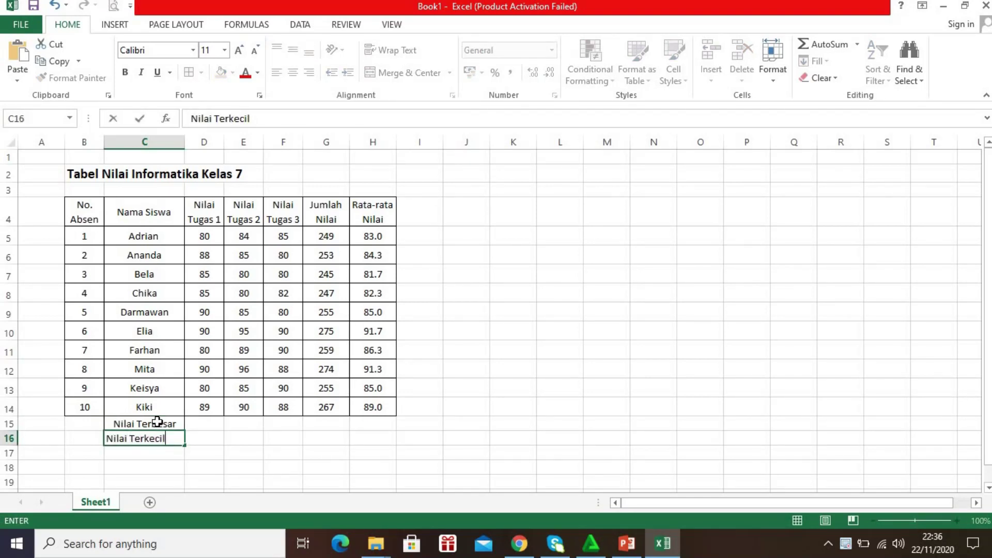
key(Return)
Enter =MAX(D5:D14) in D15 to calculate the highest Nilai Tugas 1 score
key(Right)
key(Up)
key(Up)
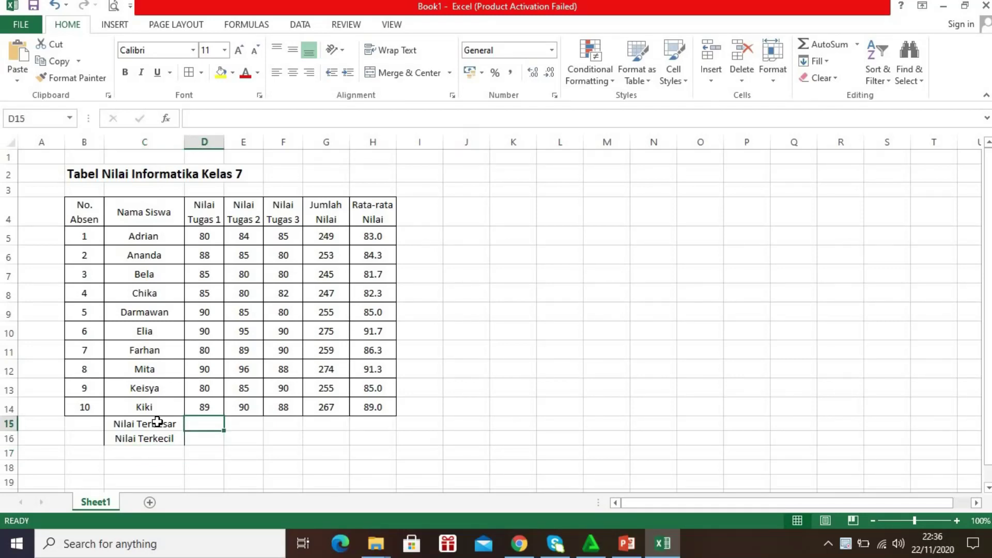
text(=)
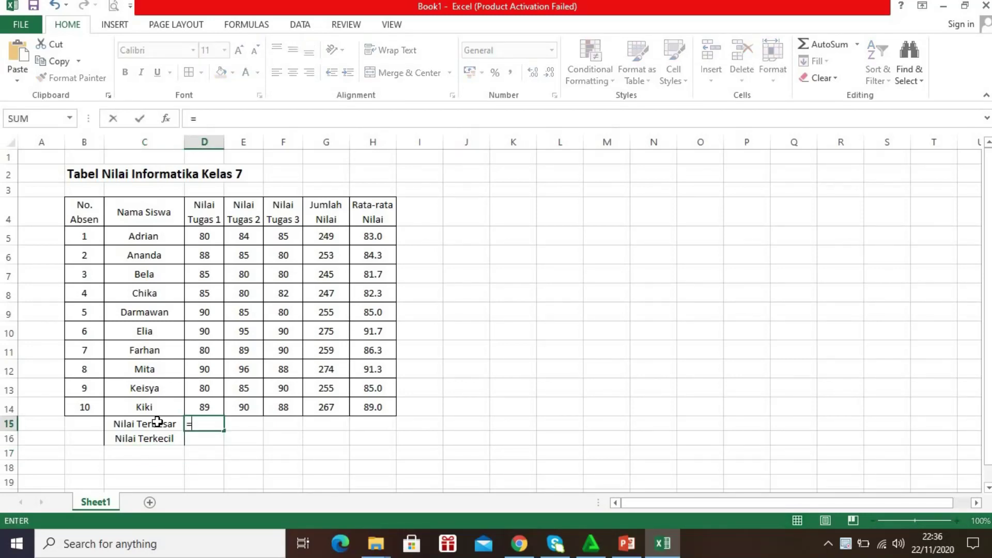
text(m)
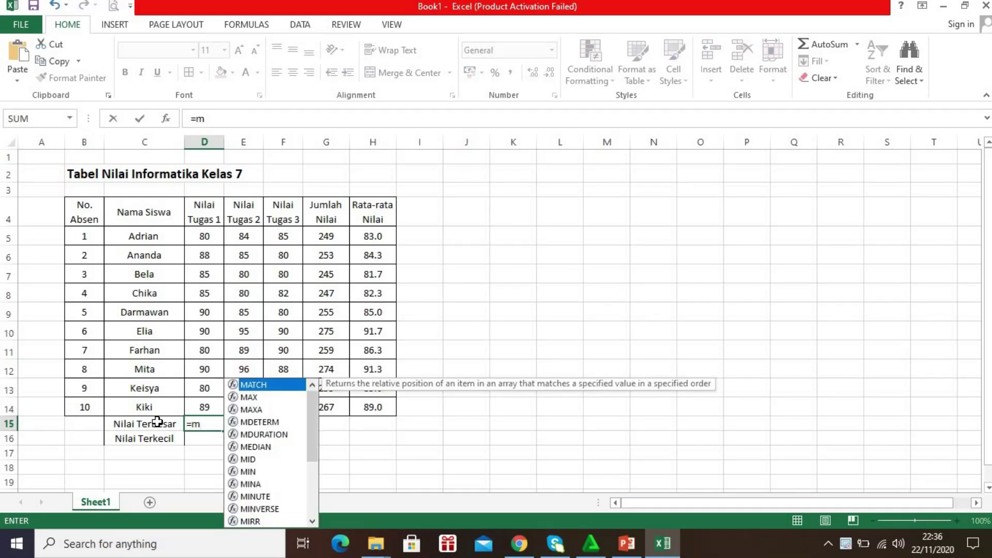
key(BackSpace)
text(MA)
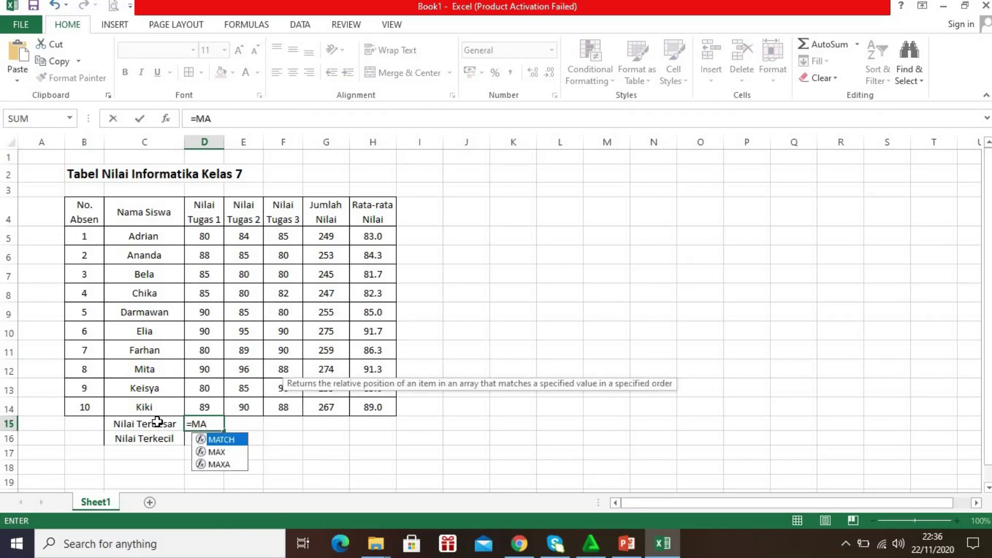
text(X)
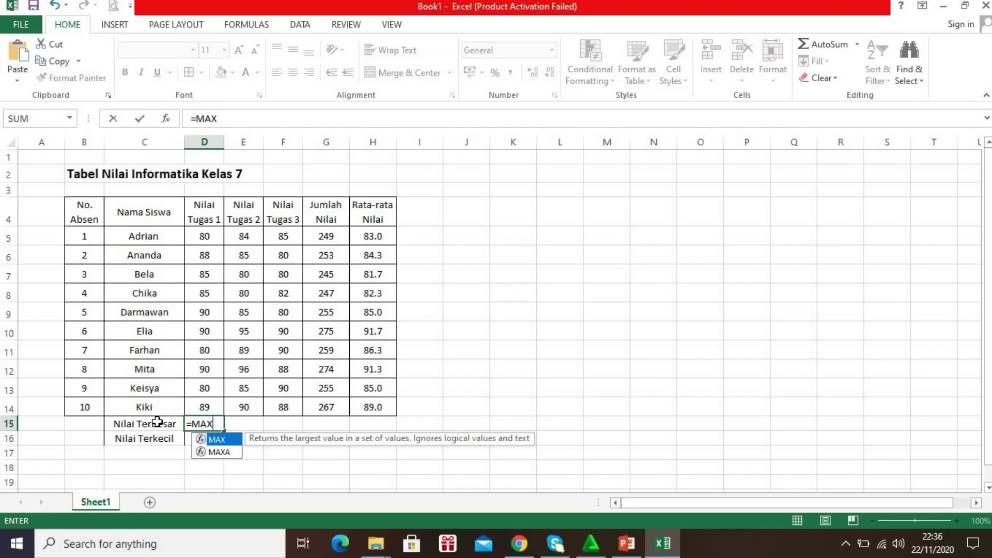
text(()
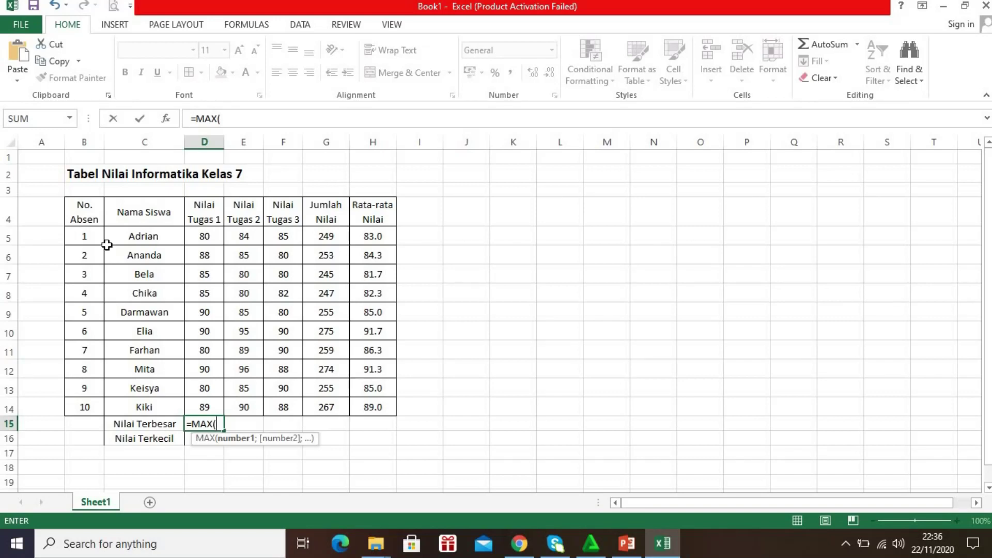
text(D5:)
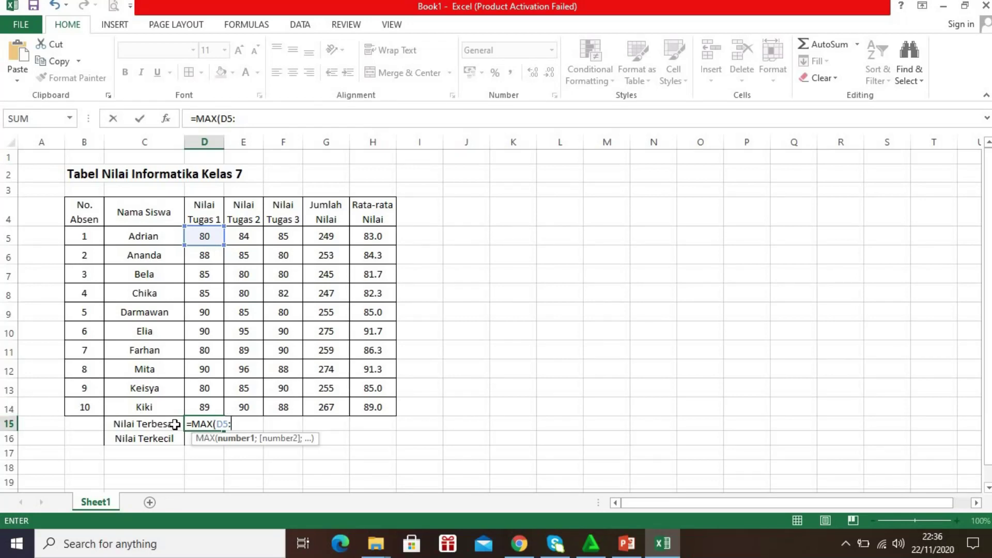
text(D14)
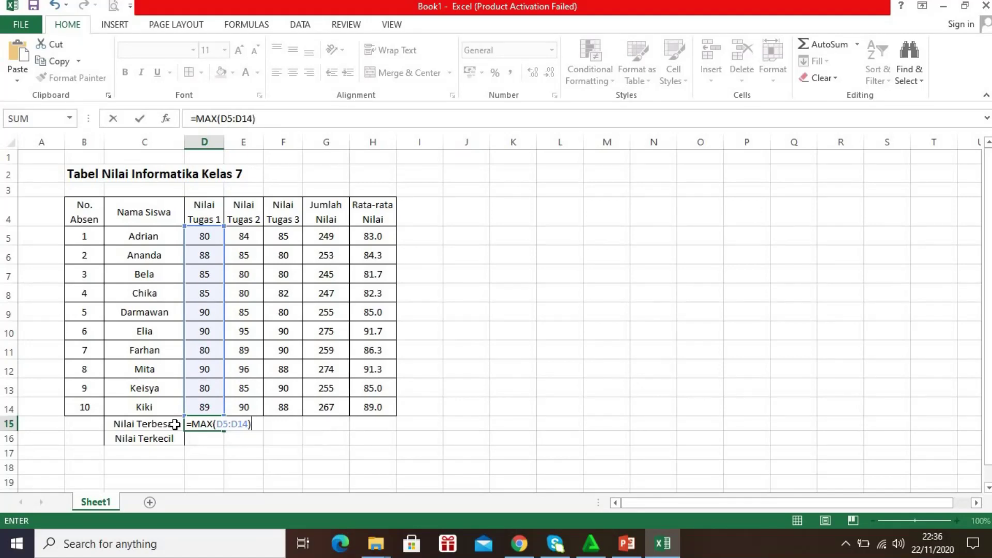
key(Return)
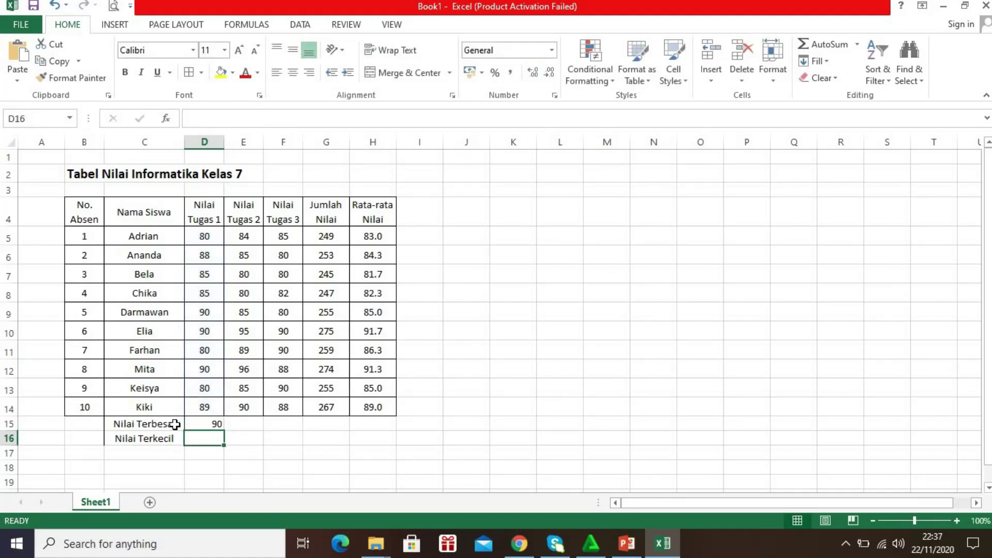
key(Up)
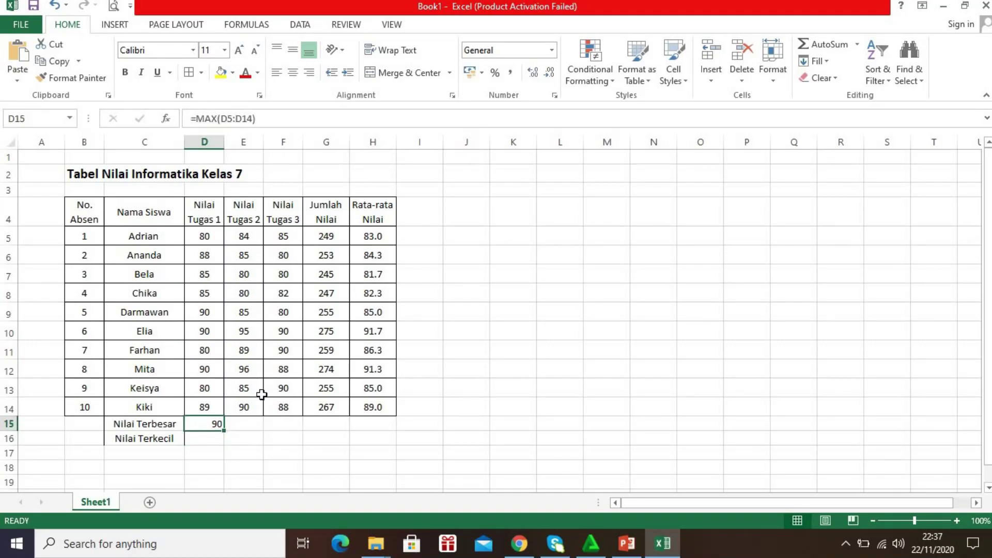
Enter =MAX(E5:E14) in E15 to calculate the highest Nilai Tugas 2 score
click(257, 423)
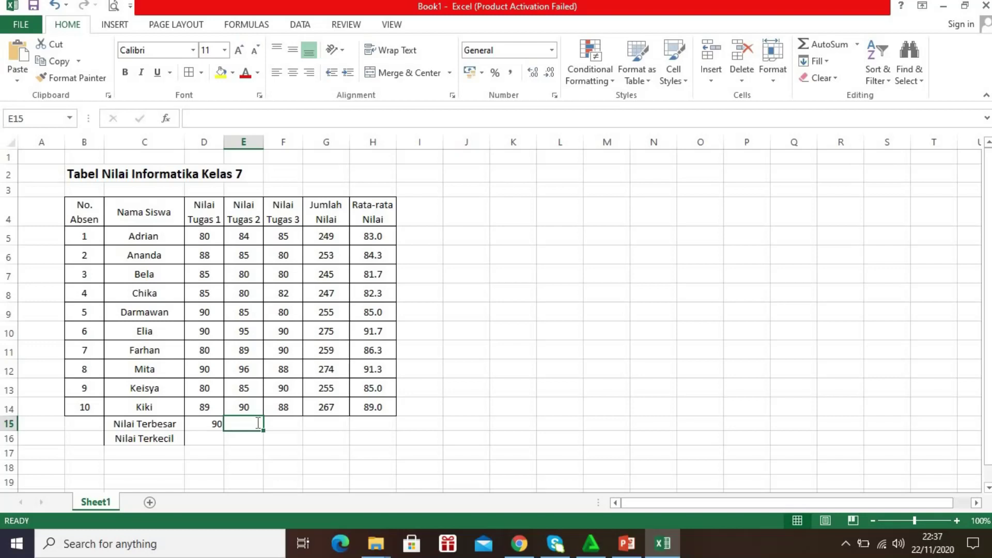
text(=MAX)
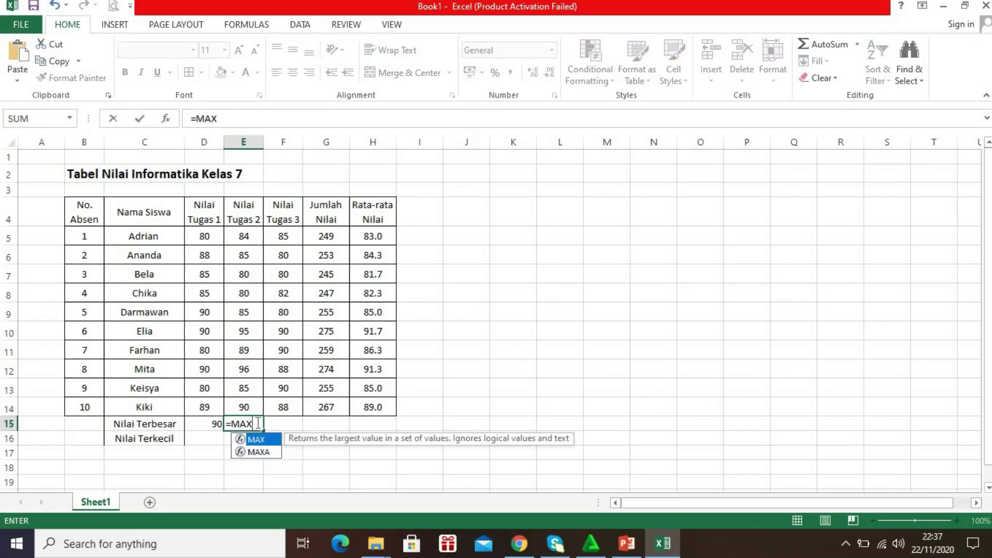
text(()
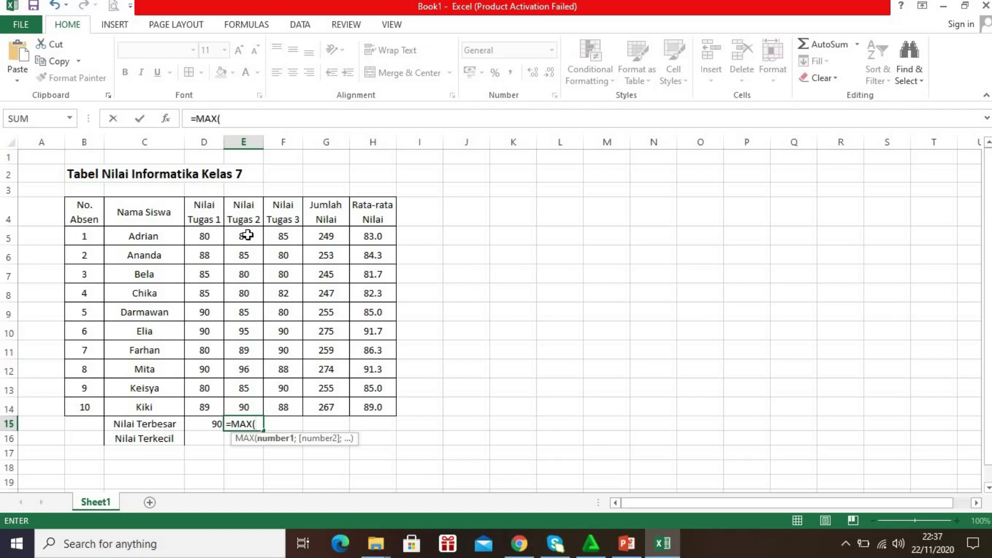
text(E5:)
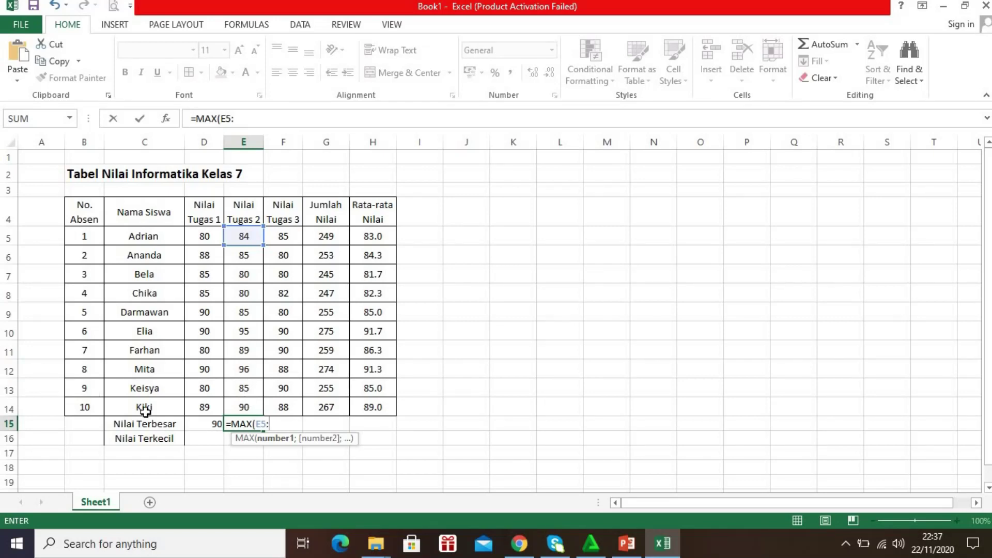
text(E14)
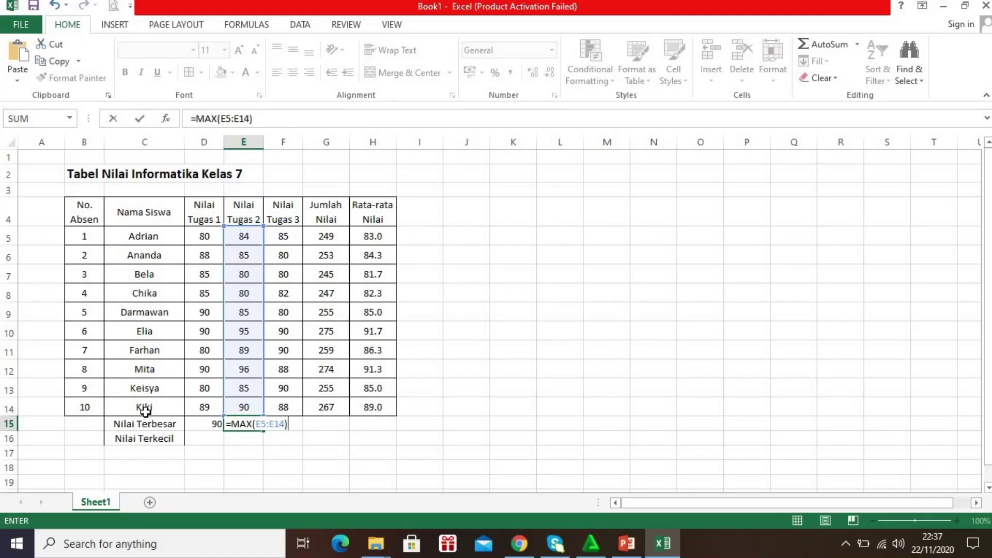
key(Return)
Enter =MAX(F5:F14) in F15 to calculate the highest Nilai Tugas 3 score
key(Right)
key(Up)
text(=MAX)
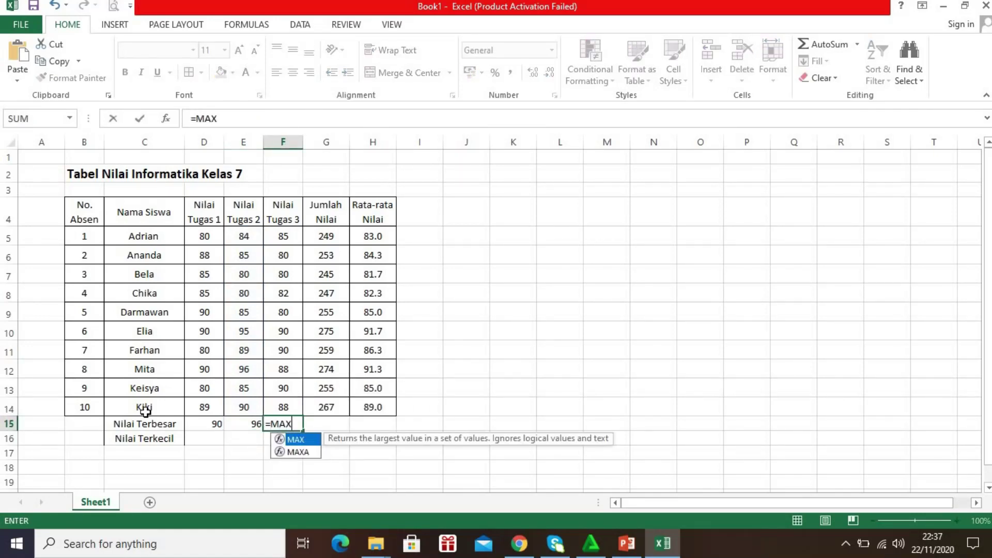
text(()
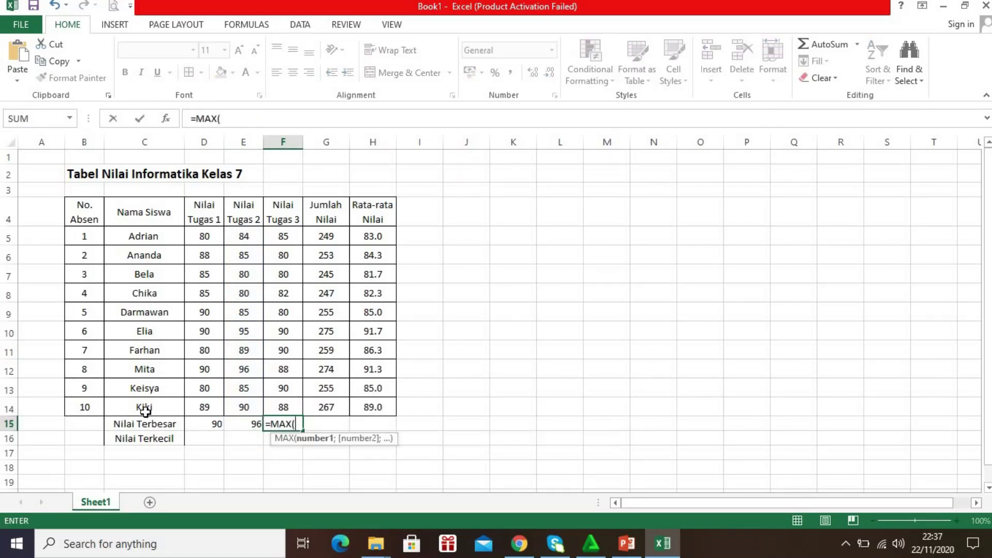
click(281, 239)
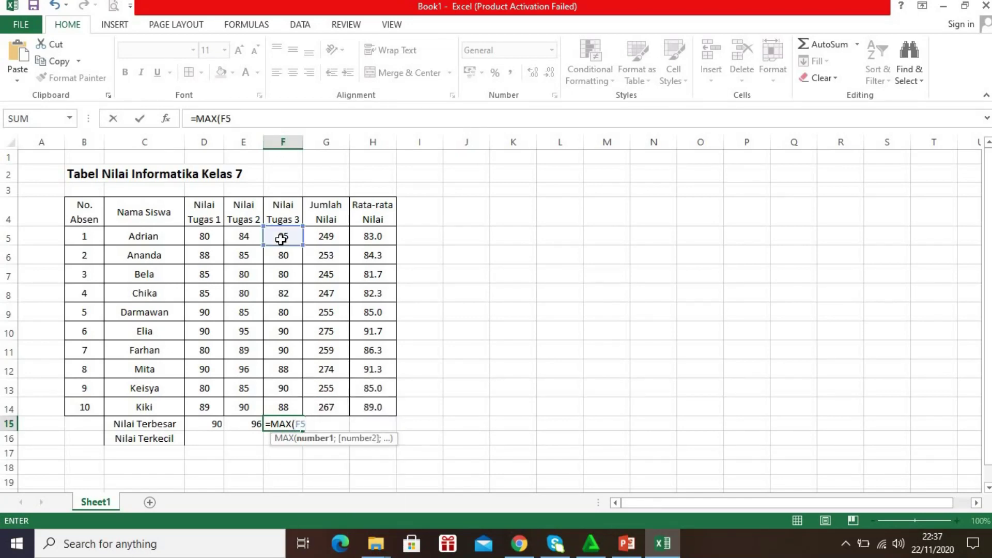
text(:F14)
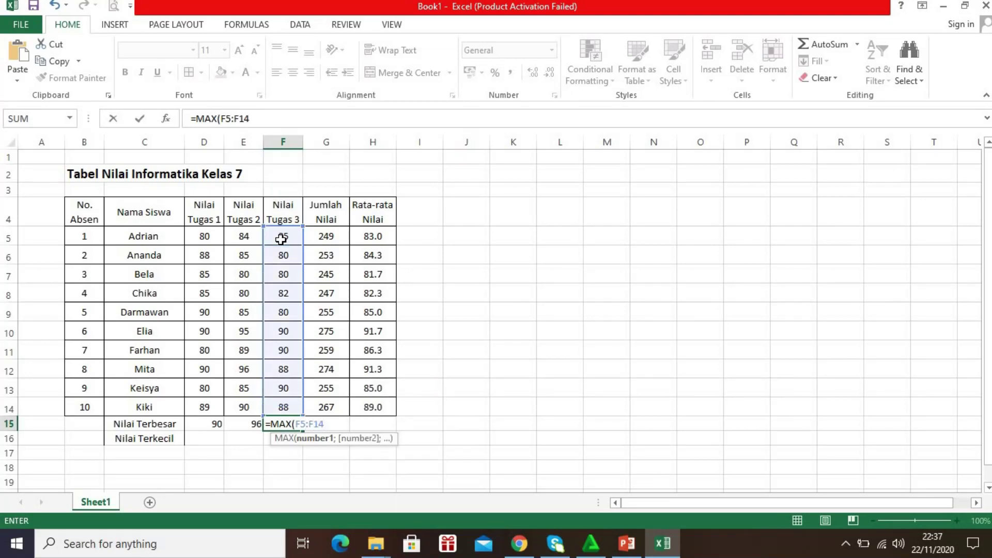
key(Return)
Enter =MIN(D5:D14) in D16 to calculate the lowest Nilai Tugas 1 score
key(Up)
key(Right)
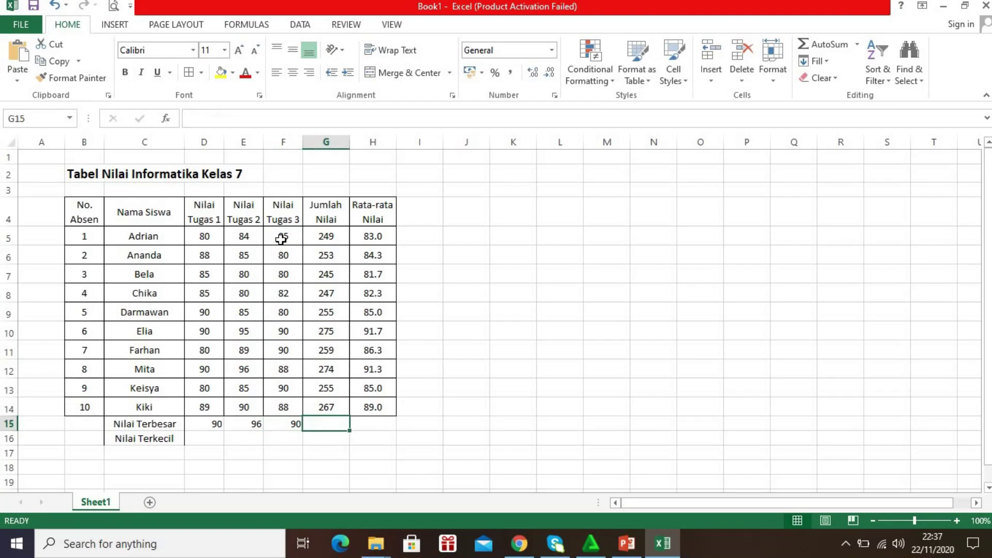
key(Left)
key(Left)
key(Left)
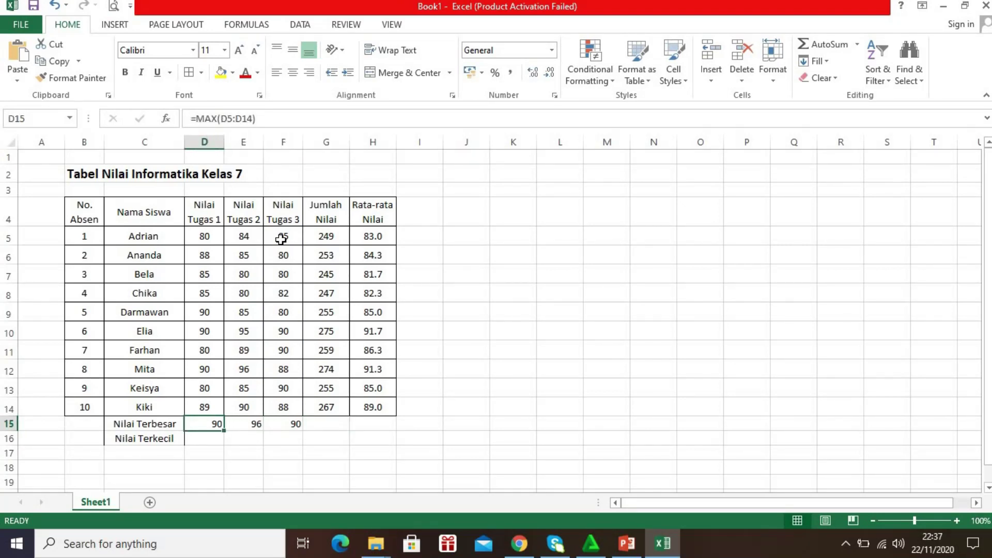
key(Down)
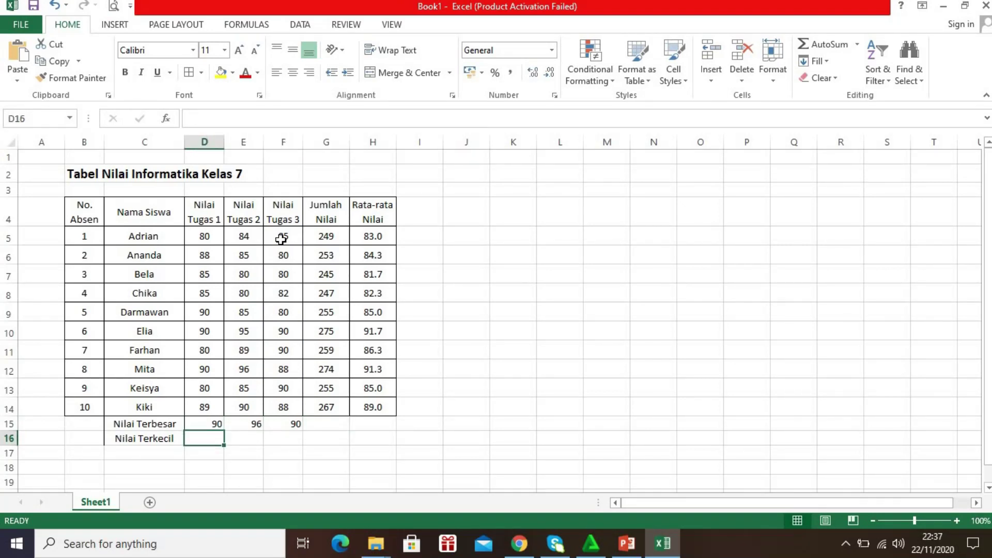
text(=)
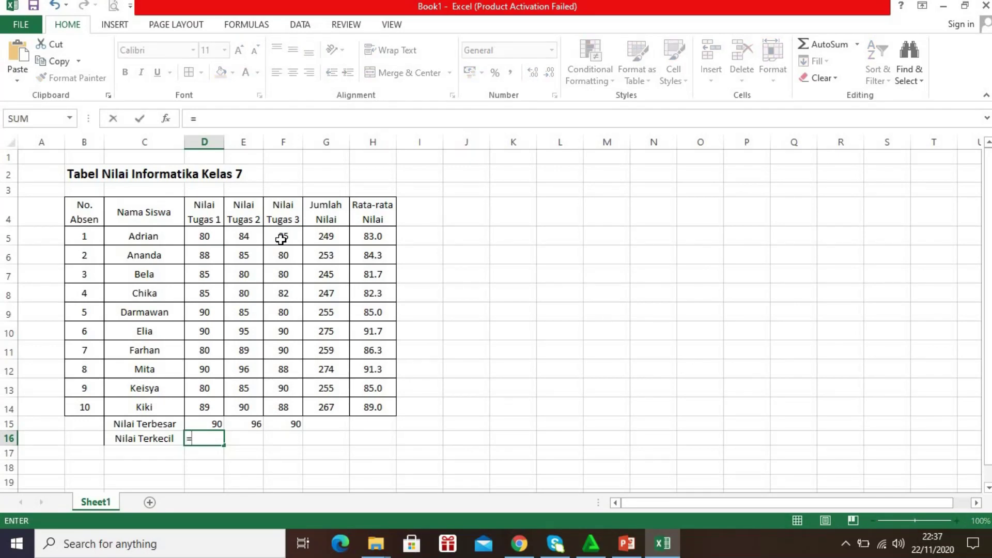
text(MIN)
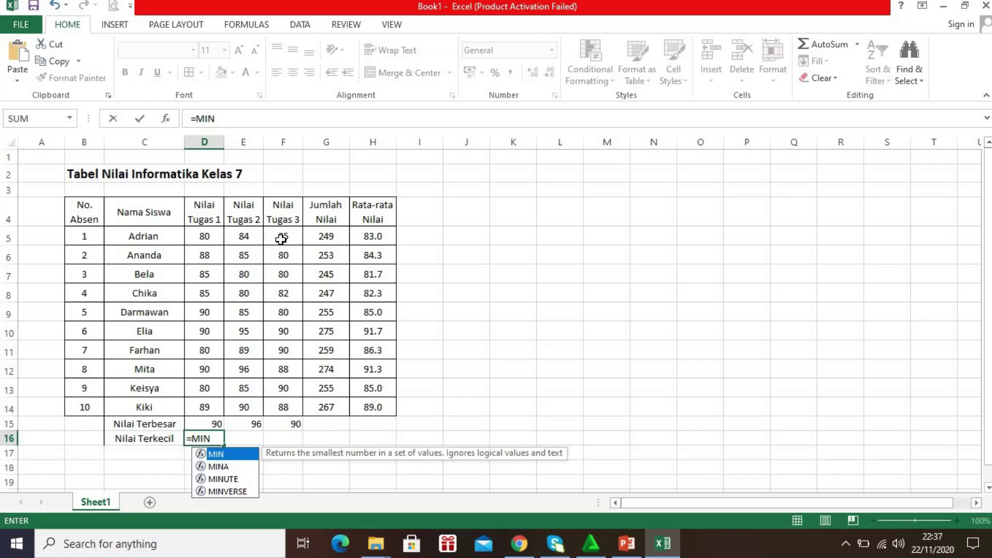
text(()
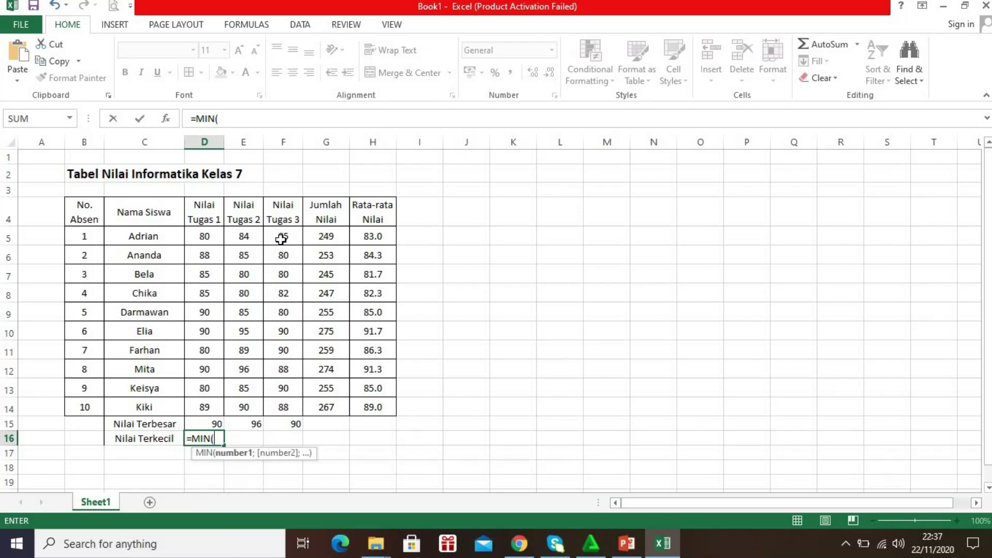
click(210, 233)
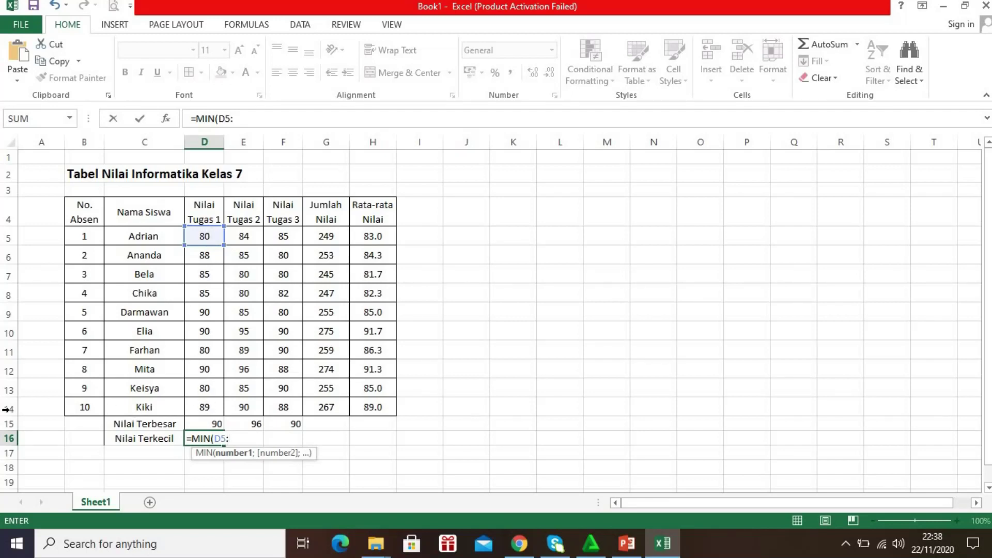
text(D14)
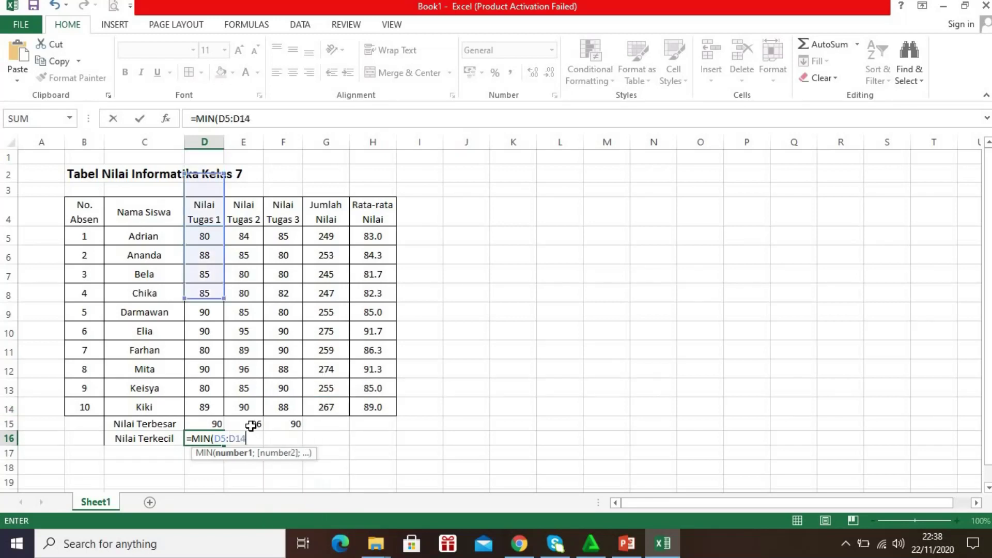
key(Return)
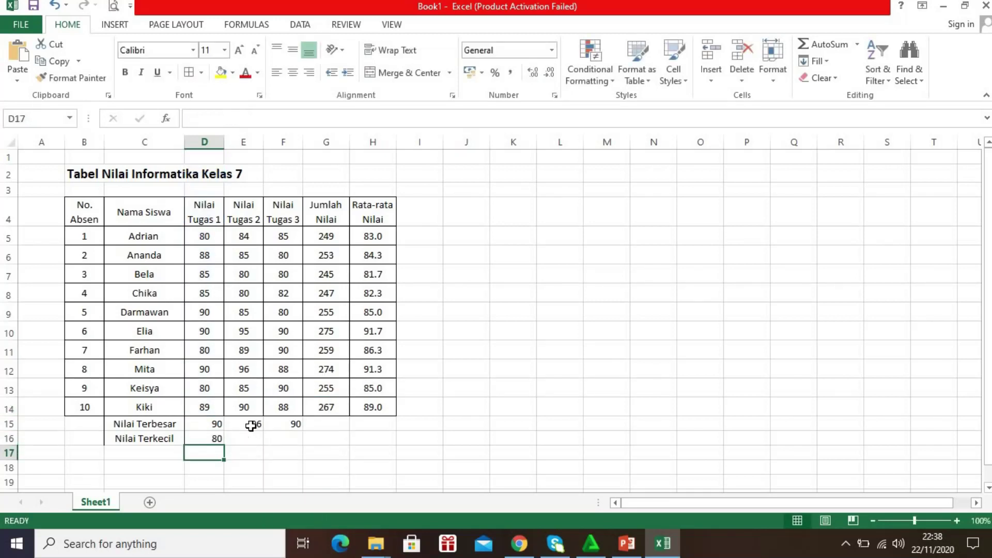
Enter =MIN(E5:E14) in E16 to calculate the lowest Nilai Tugas 2 score
key(Right)
key(Up)
text(=)
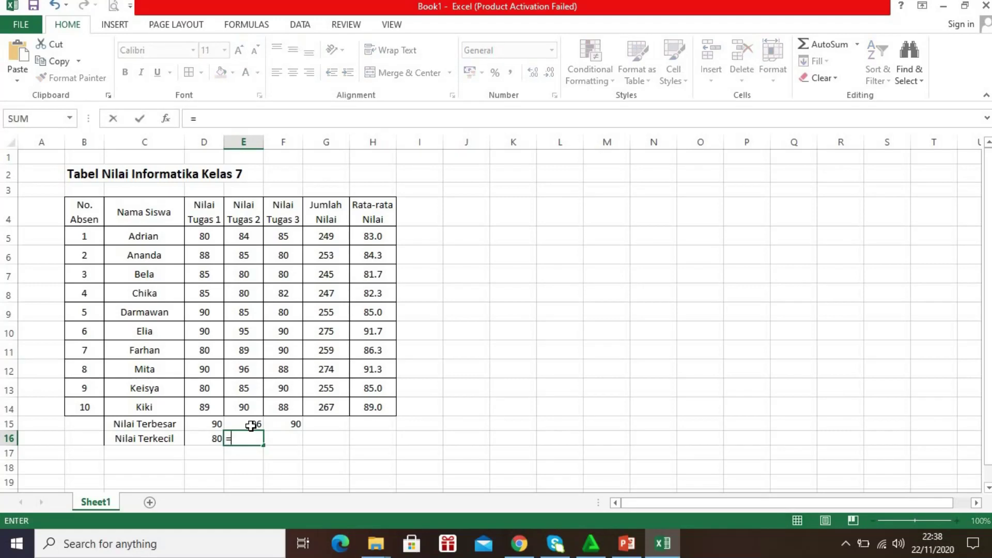
text(MIN(E5:E14)
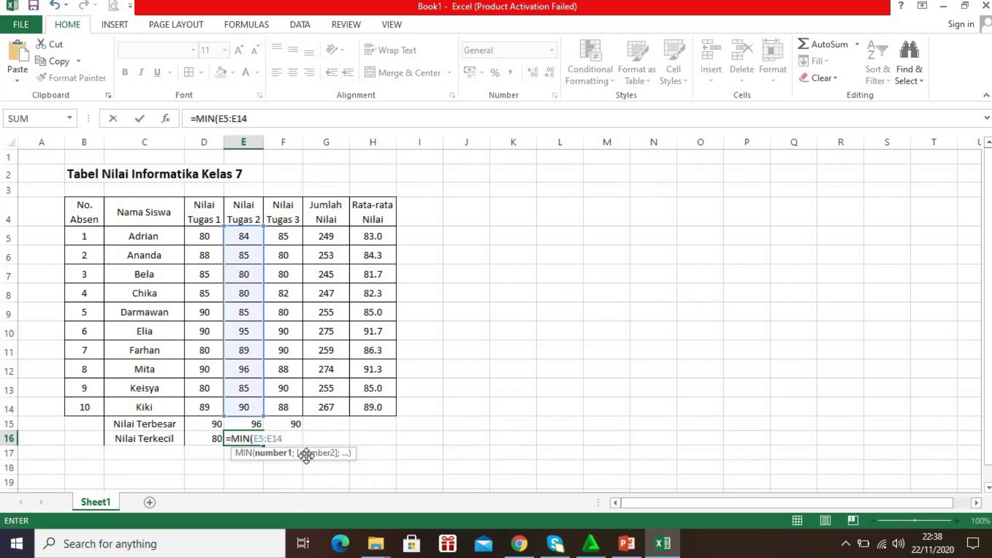
key(Return)
Enter =MIN(F5:F14) in F16 to calculate the lowest Nilai Tugas 3 score
key(Right)
key(Up)
text(=MIN(F5:F14)
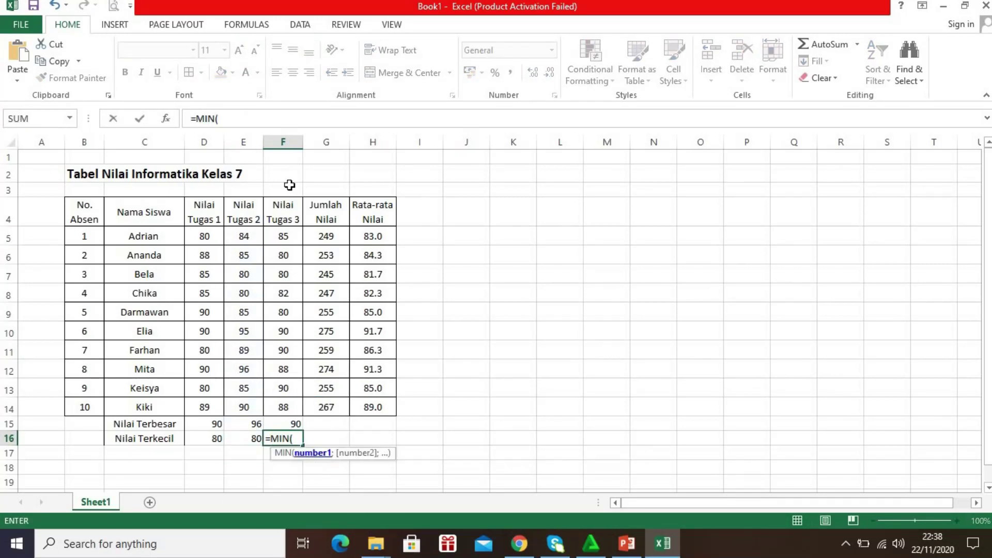
key(Return)
Apply All Borders to the Nilai Terbesar and Nilai Terkecil rows, B15:H16
drag(85, 424, 373, 439)
click(201, 73)
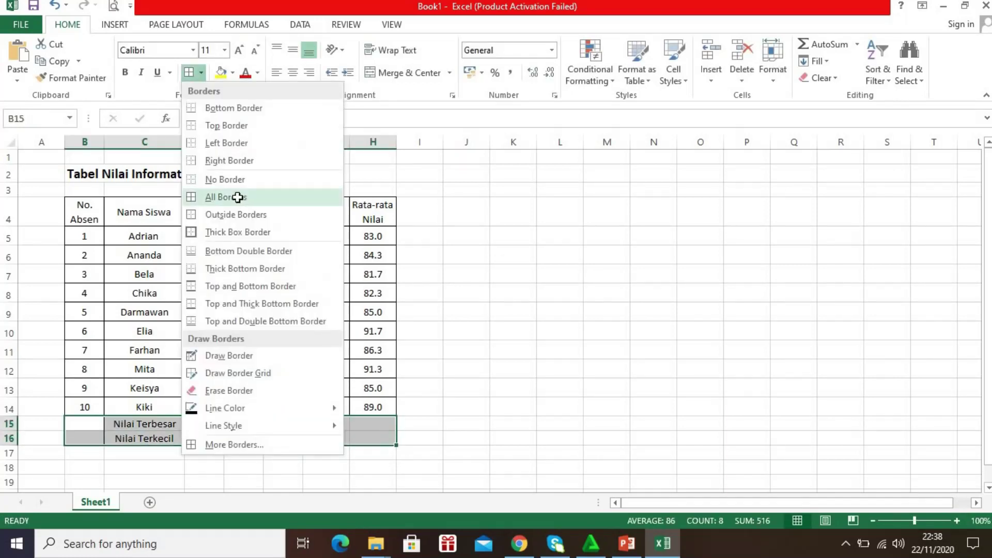
click(222, 195)
click(466, 407)
Enter =MAX(G5:G14) in G15 to calculate the highest Jumlah Nilai
click(96, 423)
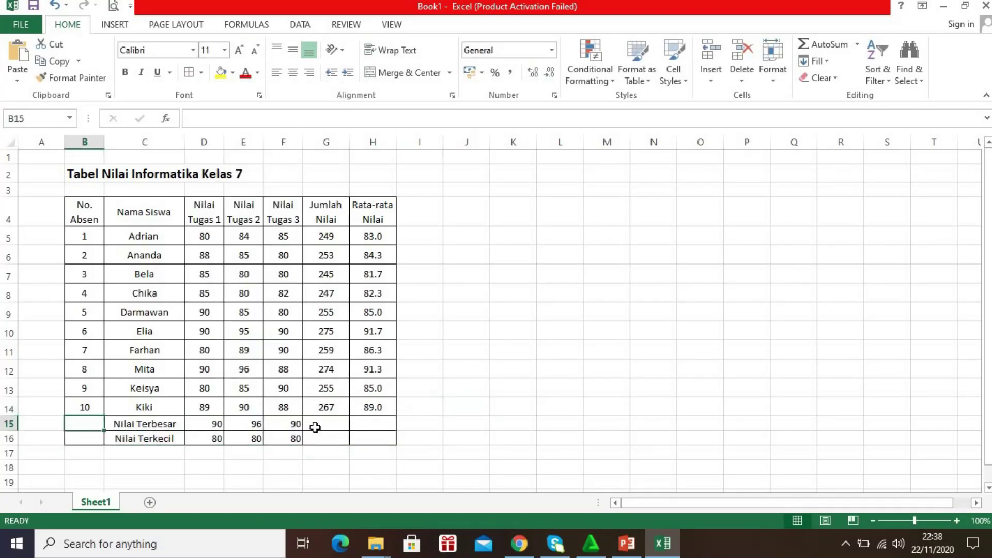
click(145, 424)
click(341, 425)
text(=MAX()
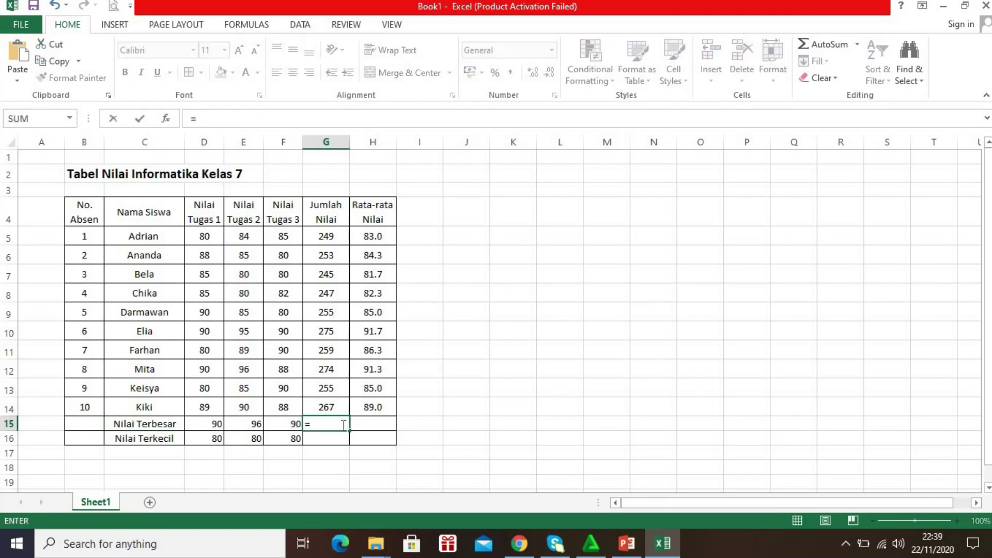
click(329, 239)
text(:G14))
key(Return)
Enter =MIN(G5:G14) in G16 to calculate the lowest Jumlah Nilai
text(=MIN()
click(328, 239)
text(:G14))
key(Tab)
Enter =MAX(H5:H14) in H15 to calculate the highest Rata-rata Nilai
key(Up)
text(=MAX()
click(375, 239)
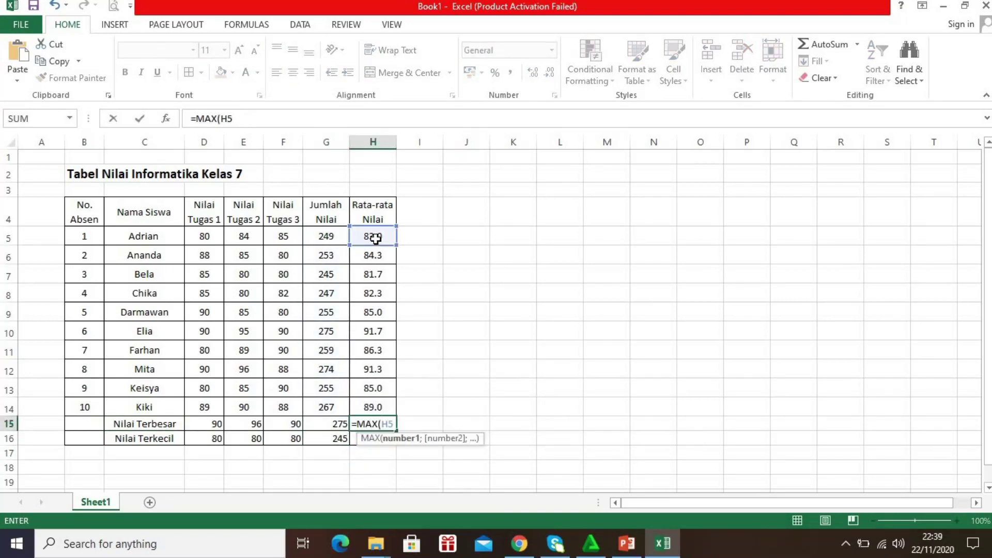
text(:H14))
key(Return)
Enter =MIN(H5:H14) in H16 to calculate the lowest Rata-rata Nilai
text(=MIN()
click(376, 238)
text(:H14))
key(Return)
key(Up)
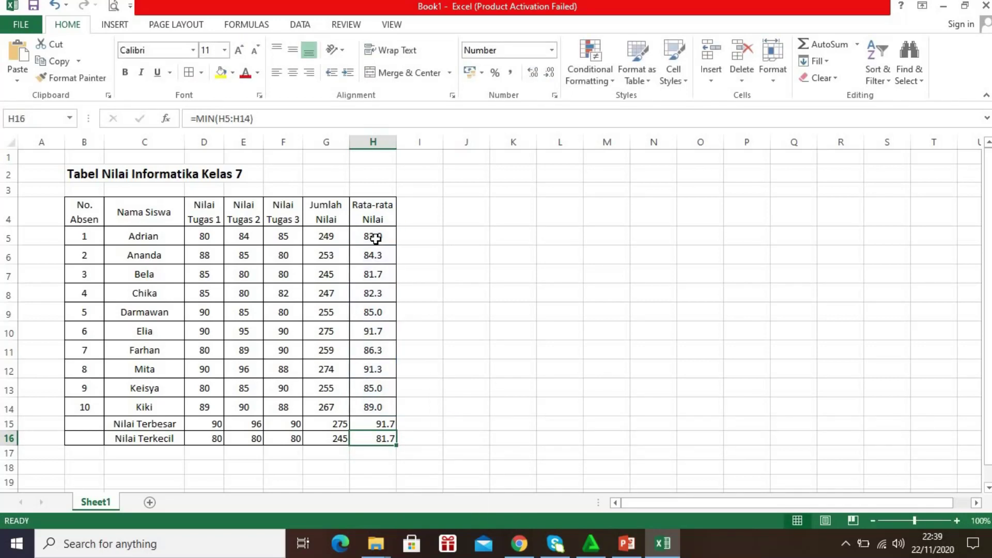
Center the maximum and minimum results in D15:H16 both horizontally and vertically
key(Left)
key(Left)
key(Left)
key(Left)
key(Left)
key(Left)
key(Left)
key(Up)
key(Right)
key(Right)
key(Right)
key(shift+Right)
key(shift+Right)
key(shift+Right)
key(shift+Right)
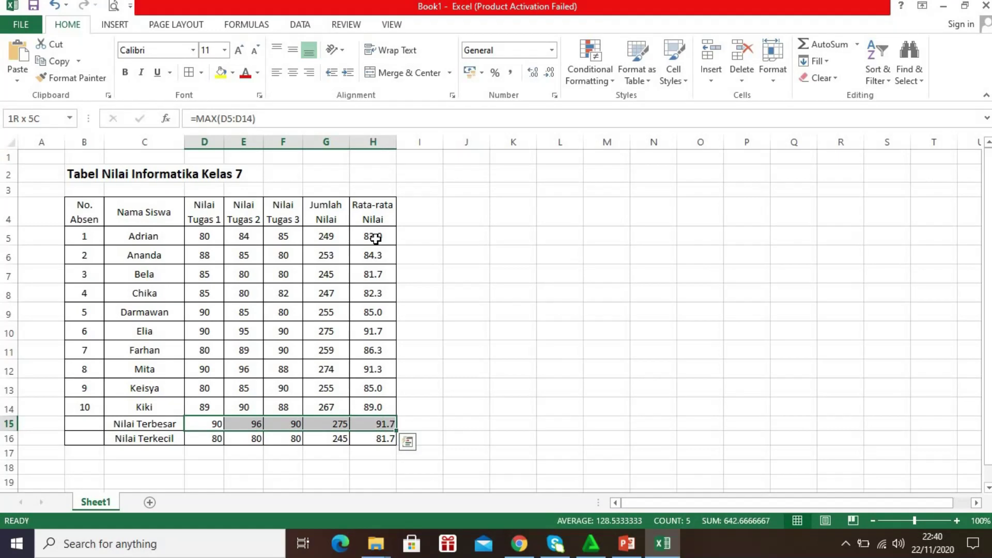
key(shift+Down)
click(292, 72)
click(293, 51)
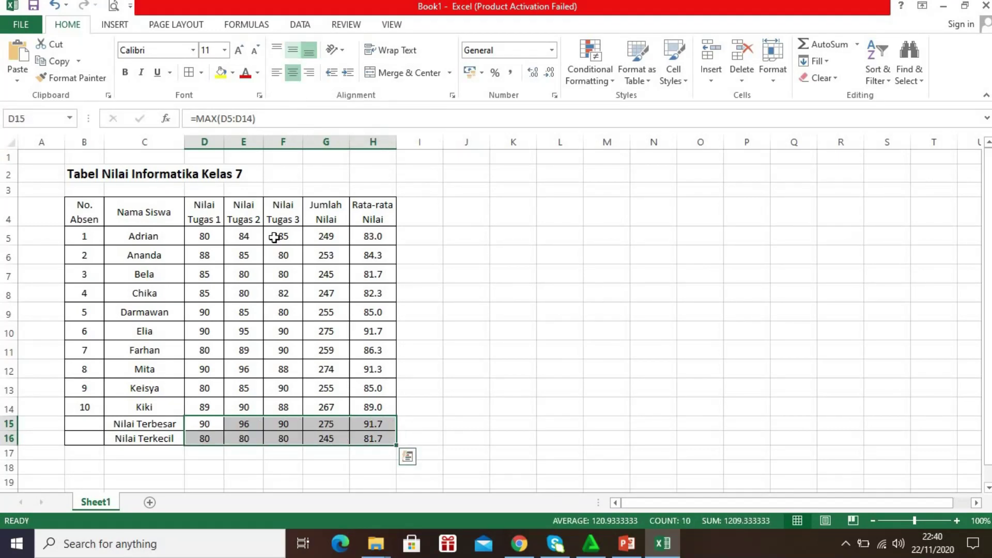
click(90, 415)
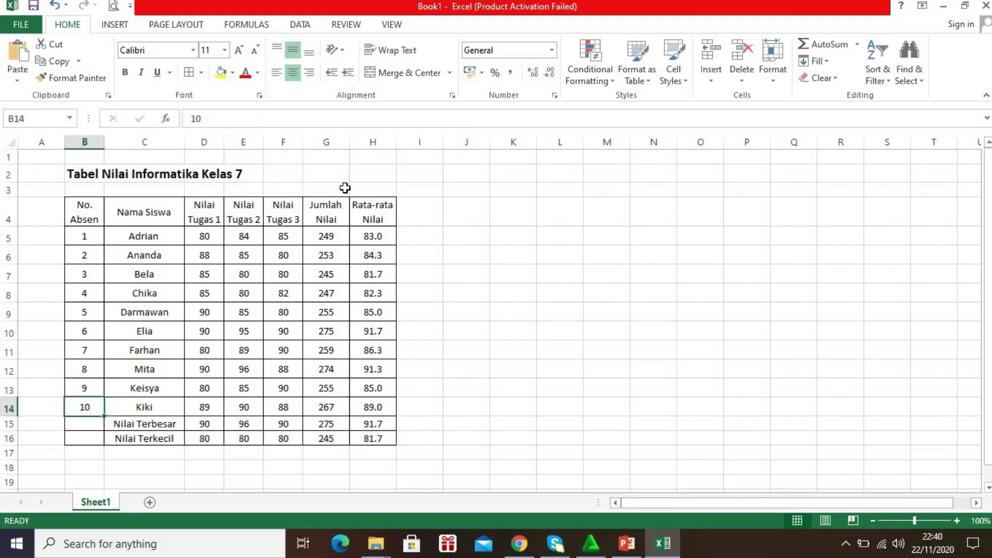
Merge and center the title "Tabel Nilai Informatika Kelas 7" across B2:H2
click(85, 173)
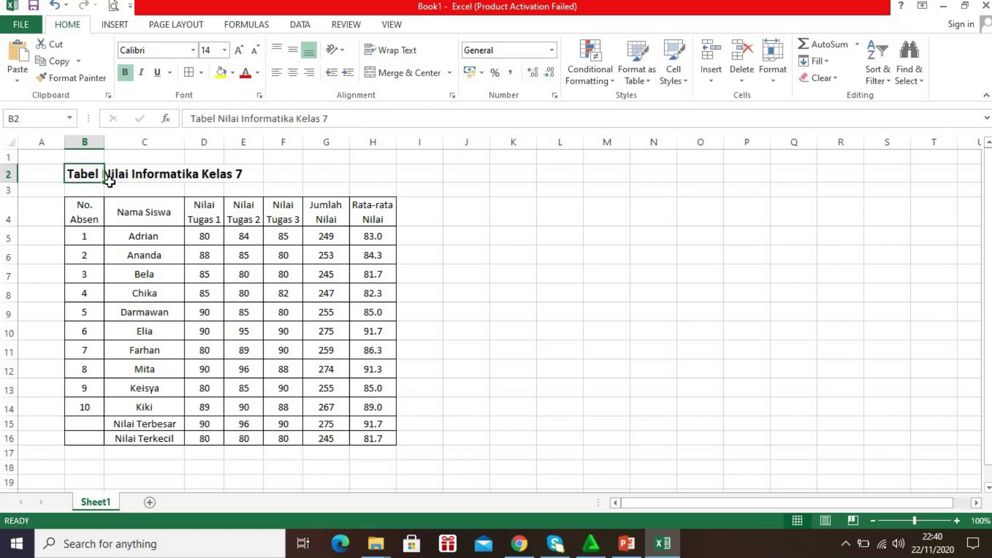
drag(69, 173, 225, 174)
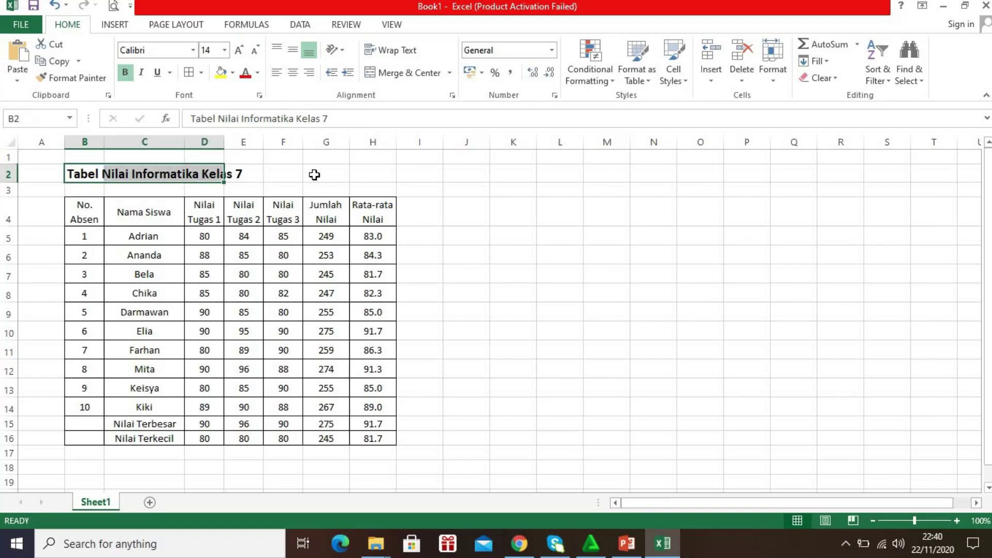
click(315, 175)
click(268, 174)
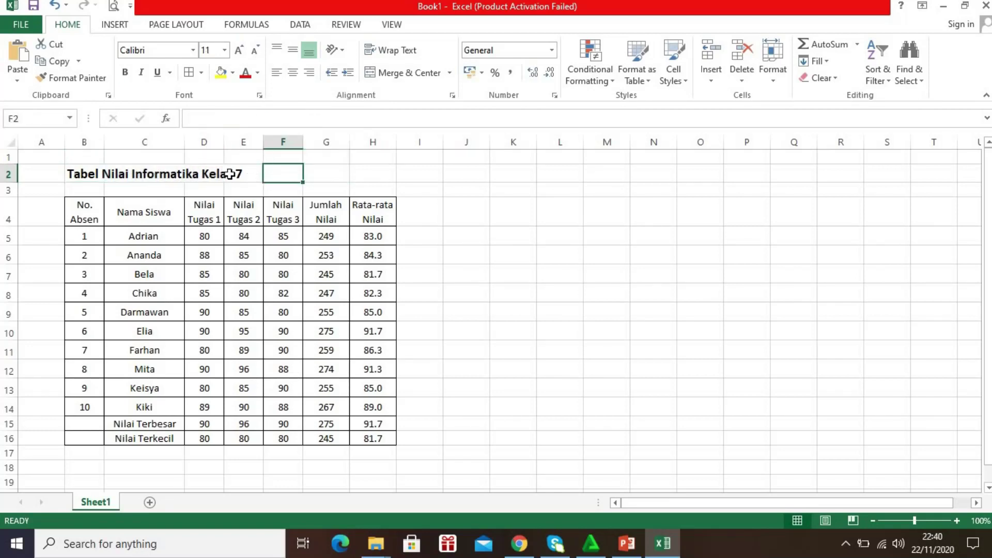
click(230, 175)
click(203, 174)
click(78, 174)
drag(78, 174, 352, 171)
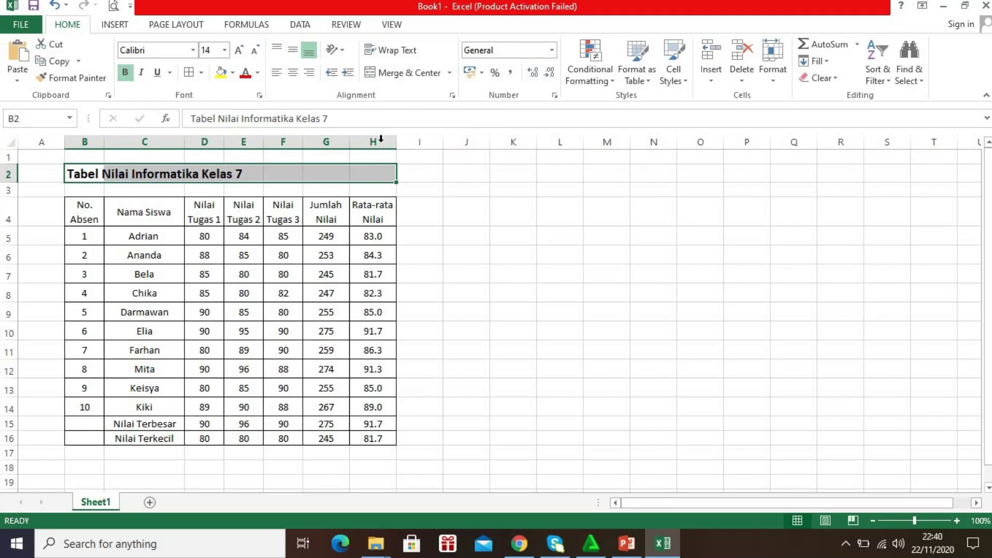
click(394, 77)
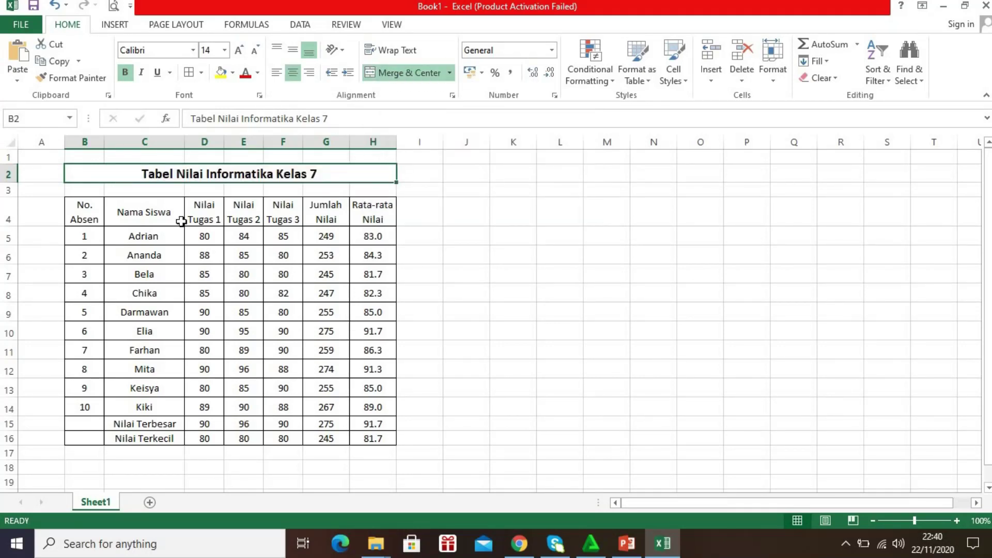
click(456, 248)
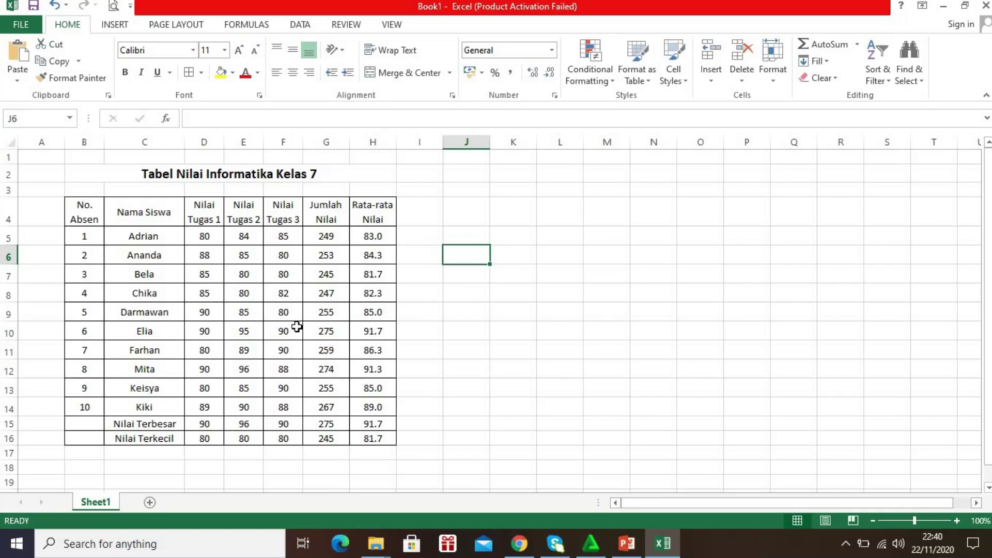
Save the workbook as "NAMA - KELAS - NO.ABSEN" in the TUGAS TIK folder under Documents
click(16, 23)
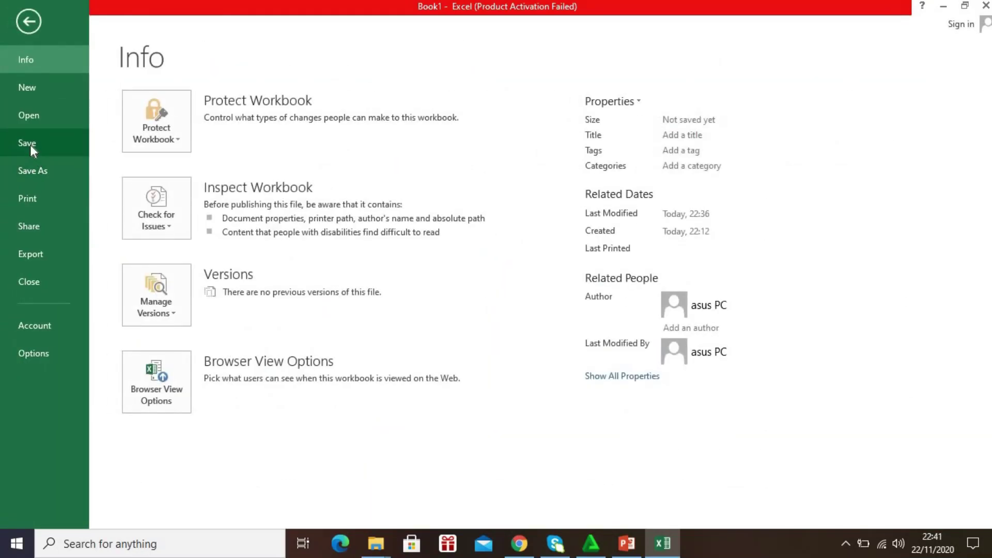
click(30, 144)
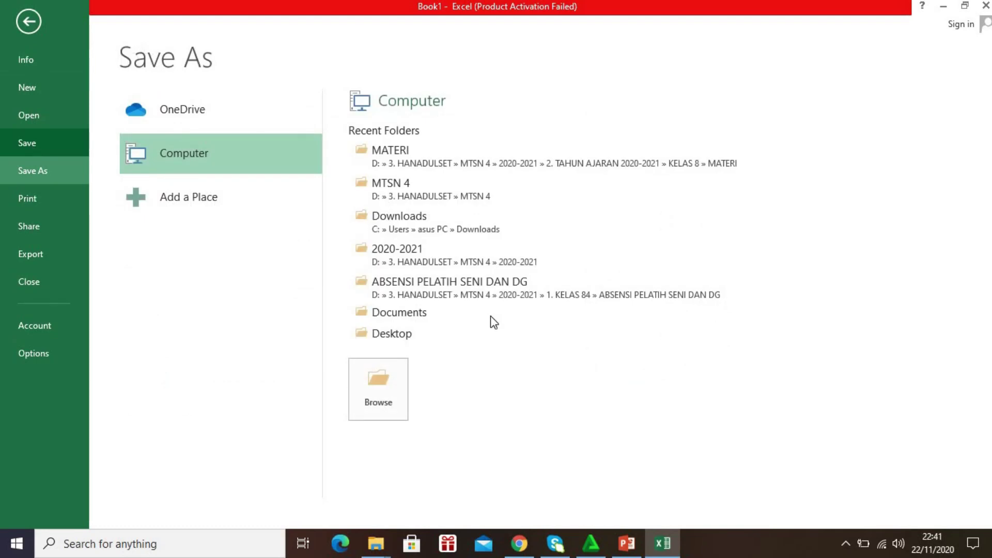
click(401, 377)
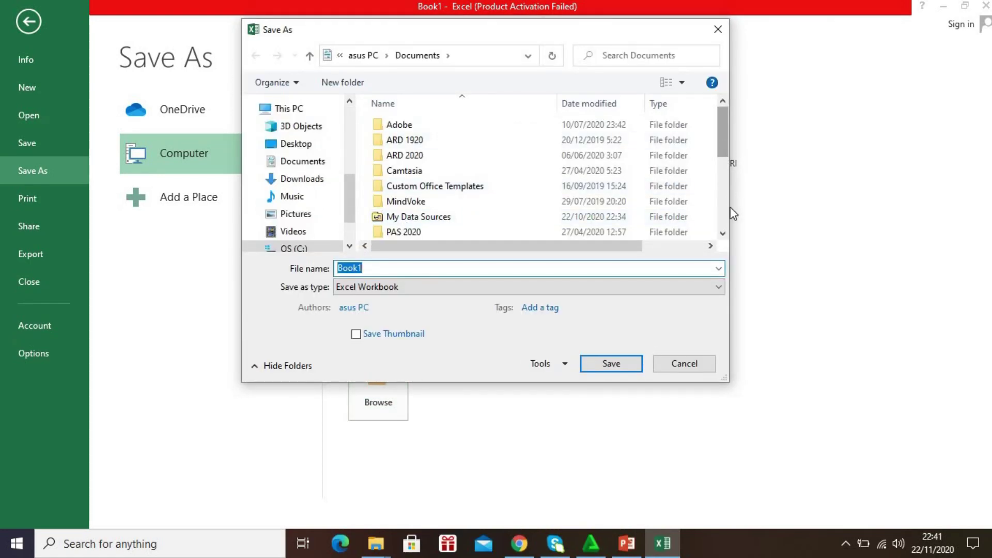
scroll(720, 159, down, 5)
double_click(501, 151)
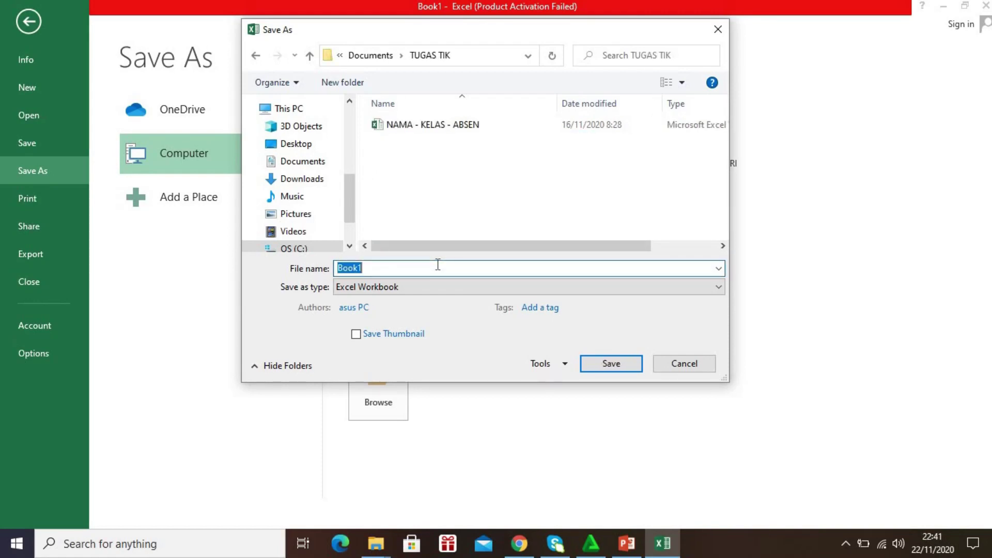
text(NAMA -)
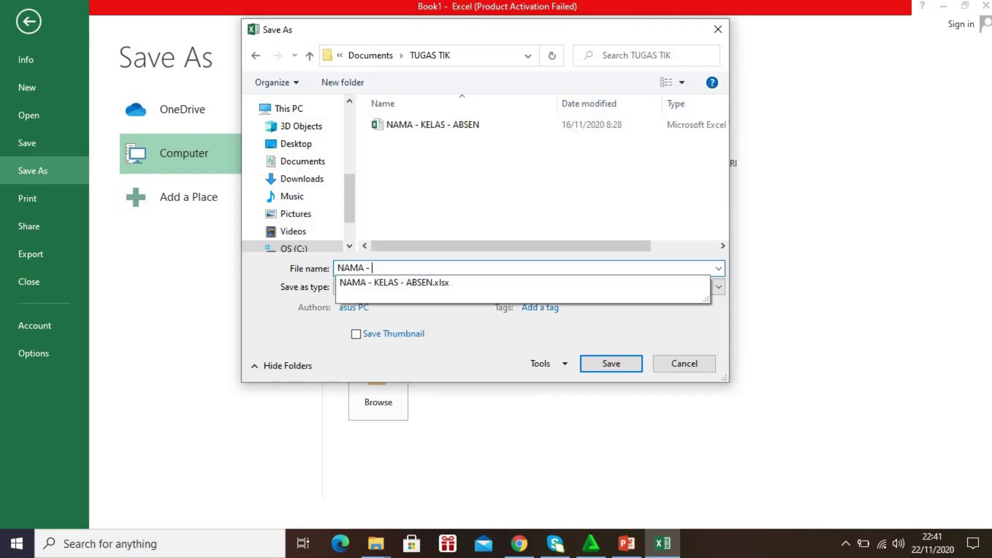
text( KELAS - NO.ABSEN)
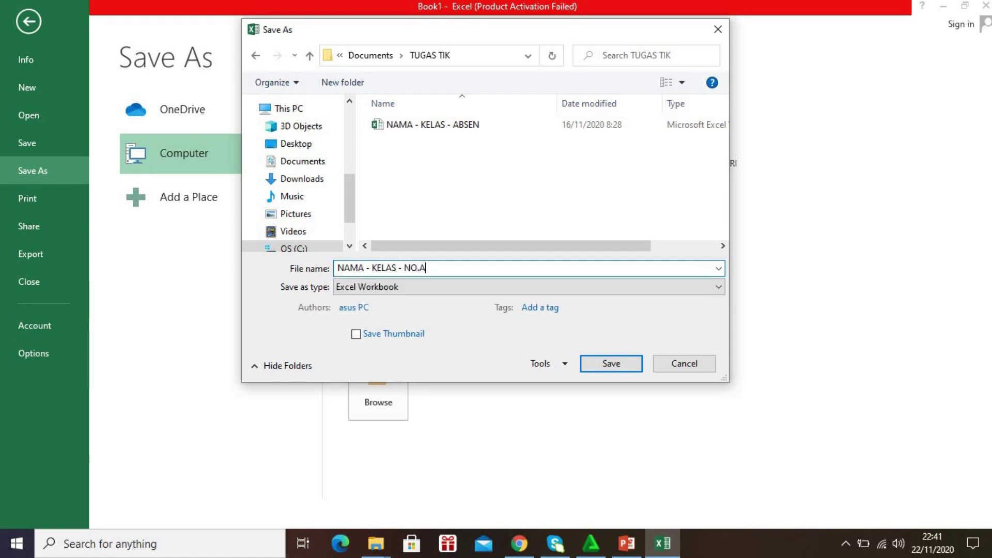
click(615, 362)
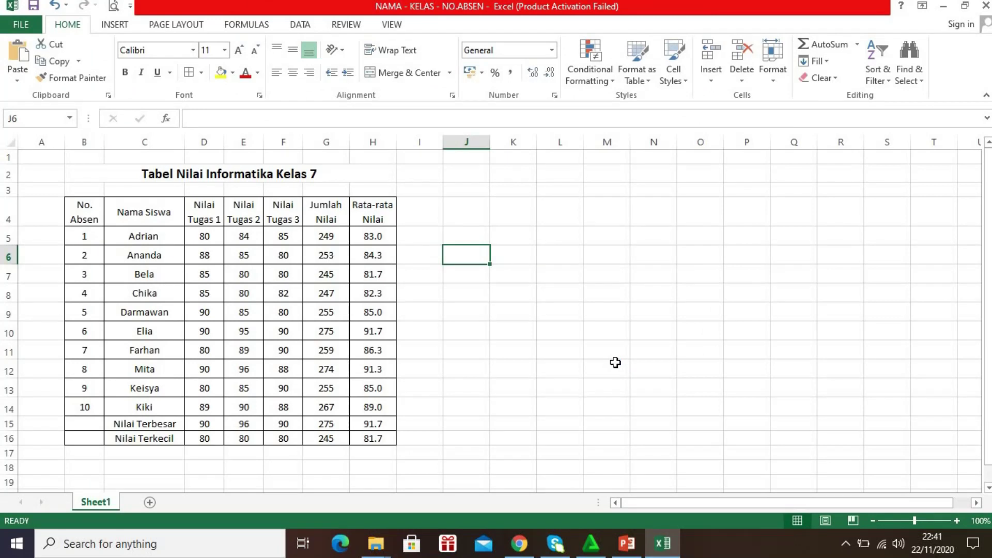